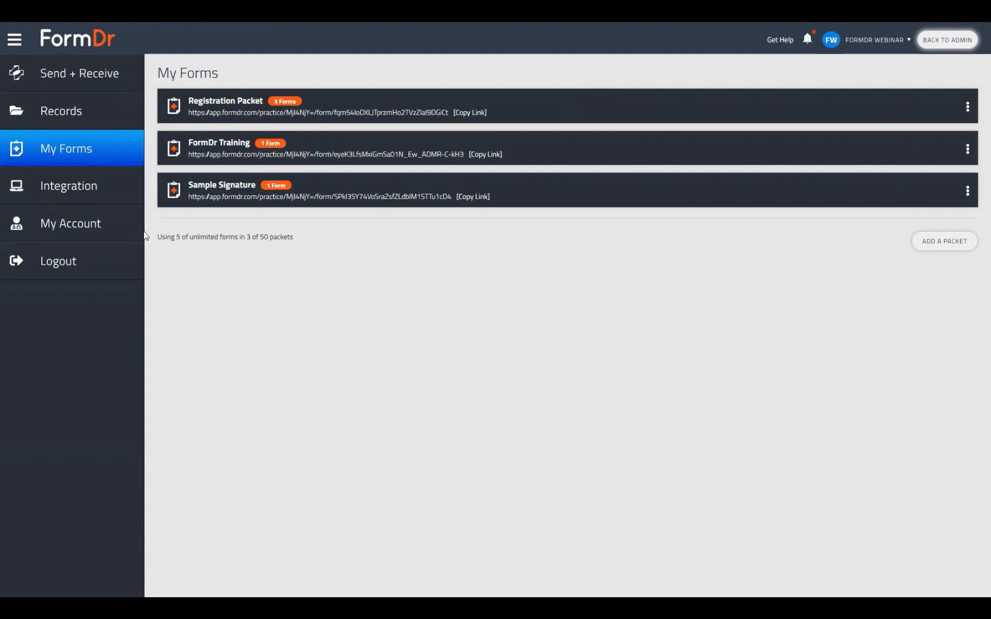
- Open the FormDr Training packet's forms for editing, save the form name Images/Uploads, and proceed to the Build stage
left_click(967, 155)
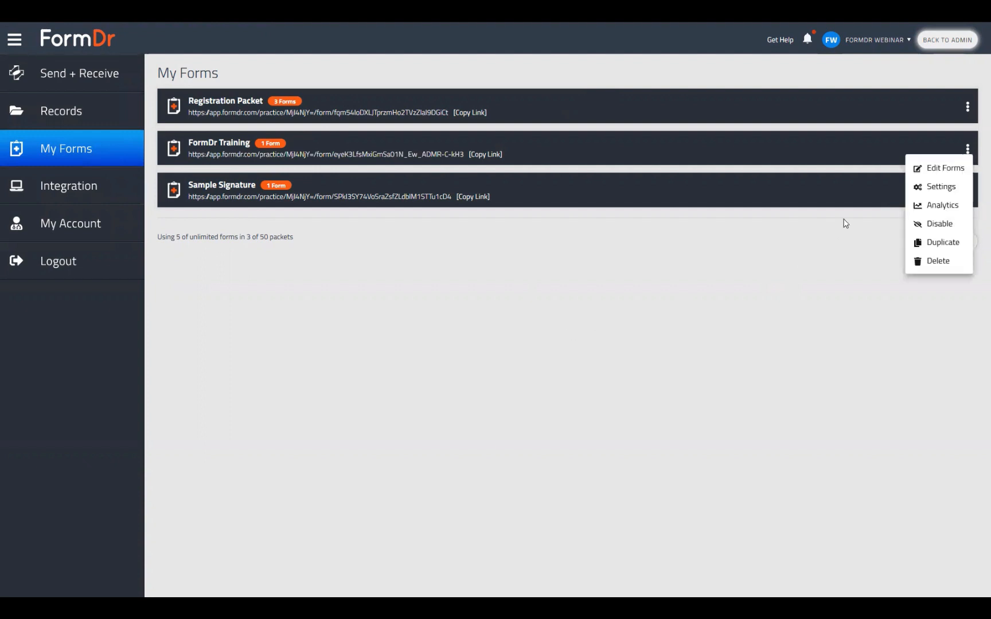
left_click(944, 169)
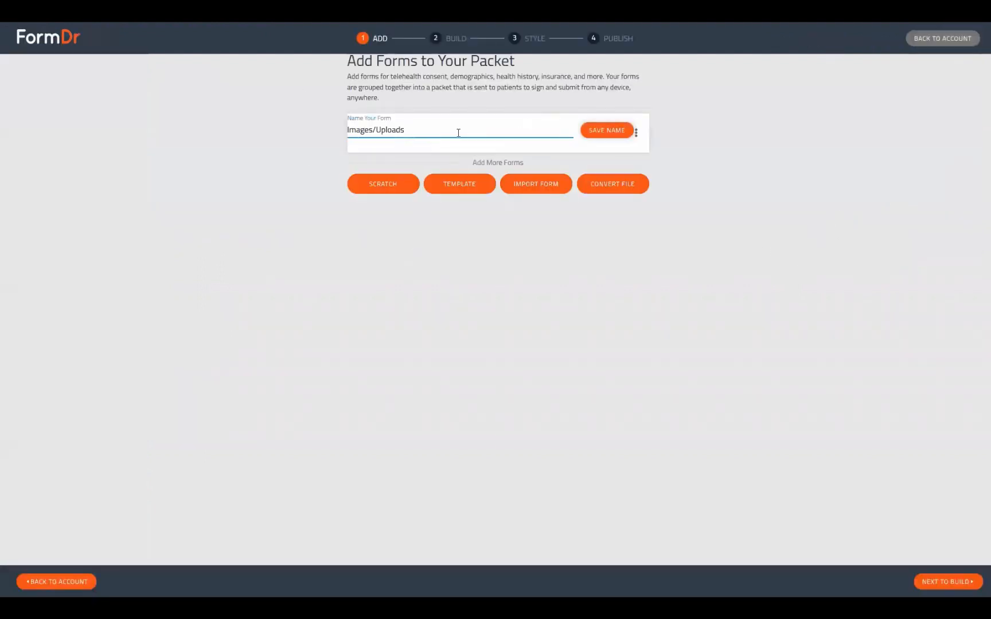
left_click(600, 134)
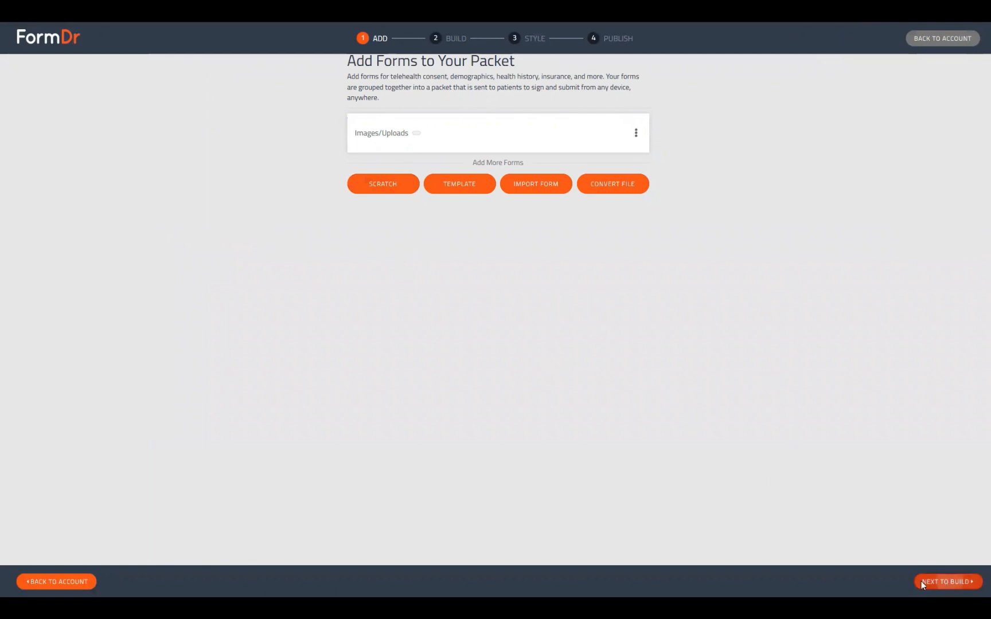
left_click(949, 583)
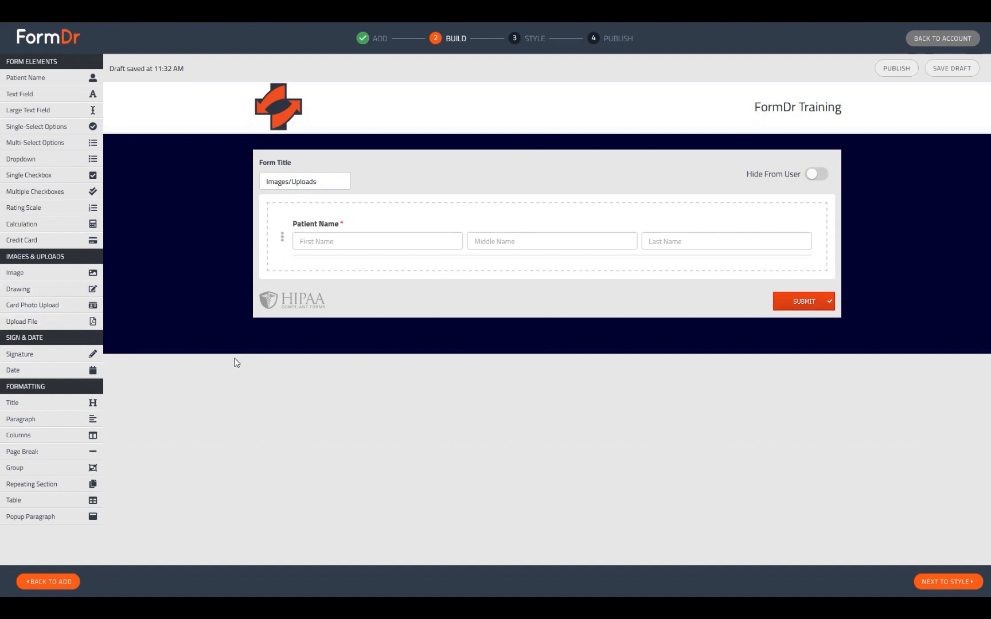
- Add an Image element to the Images/Uploads form and place it above the Patient Name field
left_click(27, 274)
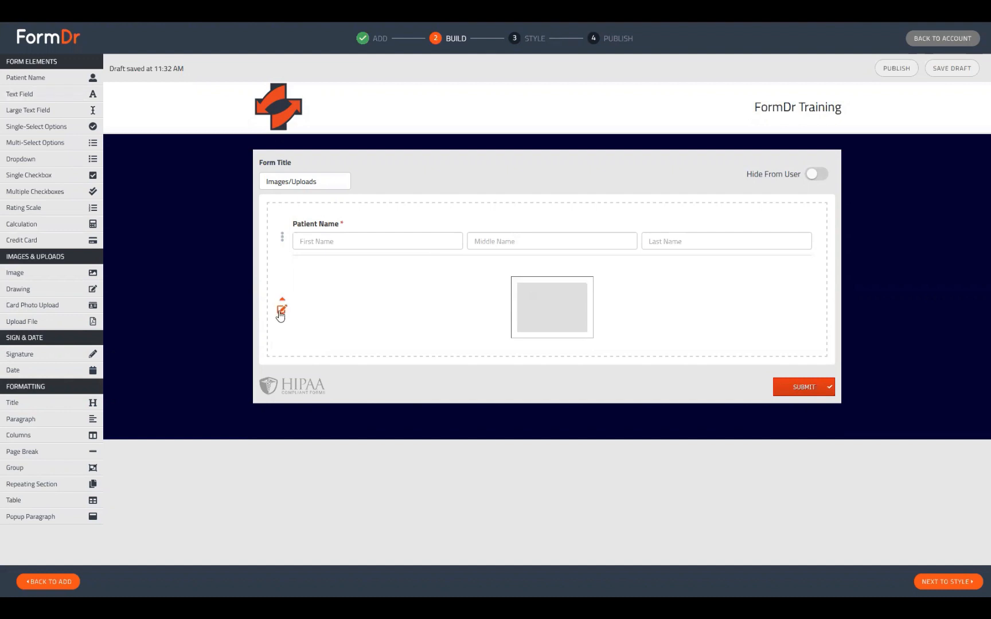
left_click(281, 310)
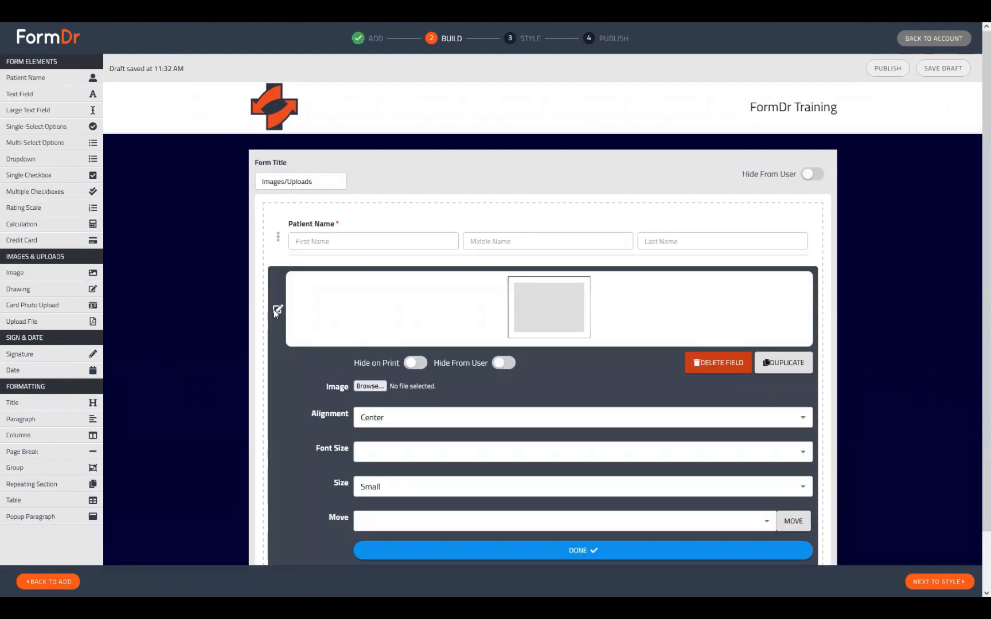
left_click(280, 310)
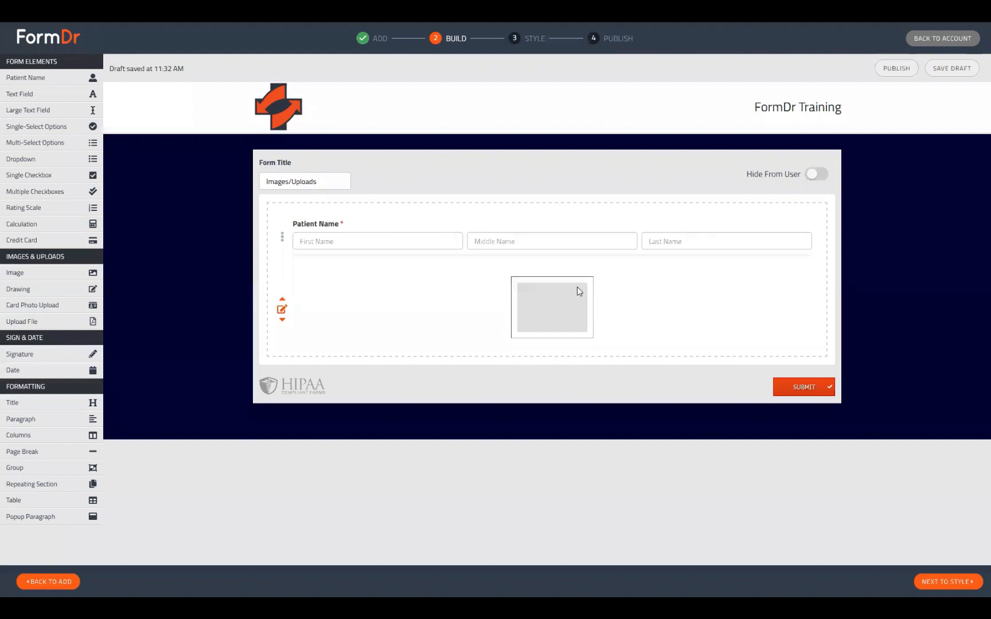
left_click_drag(403, 316, 507, 225)
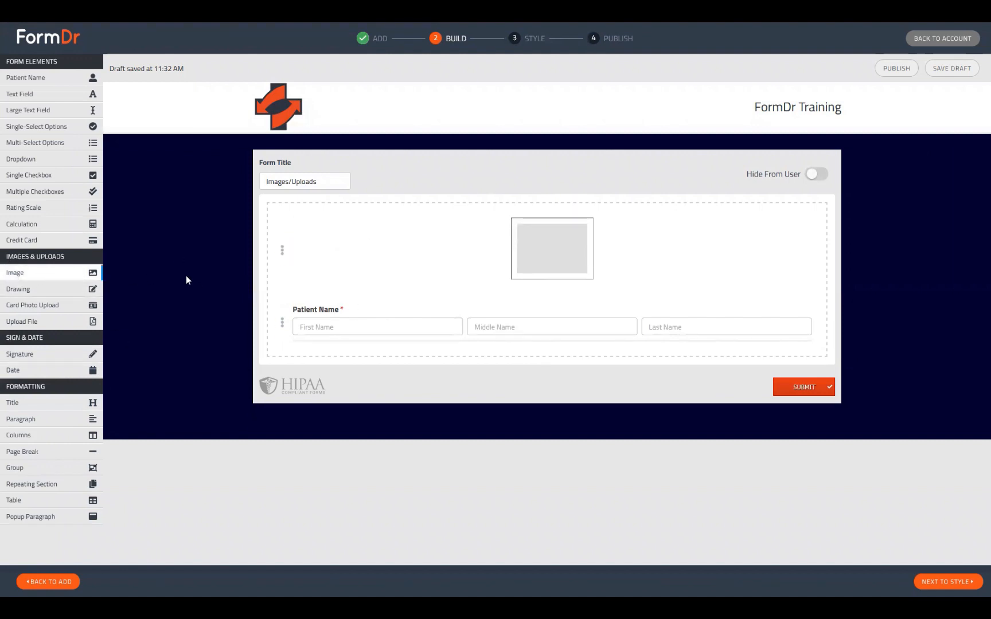
- Upload FormDr-Icon-Light.png from the Desktop into the image field and close the field's settings
left_click(279, 249)
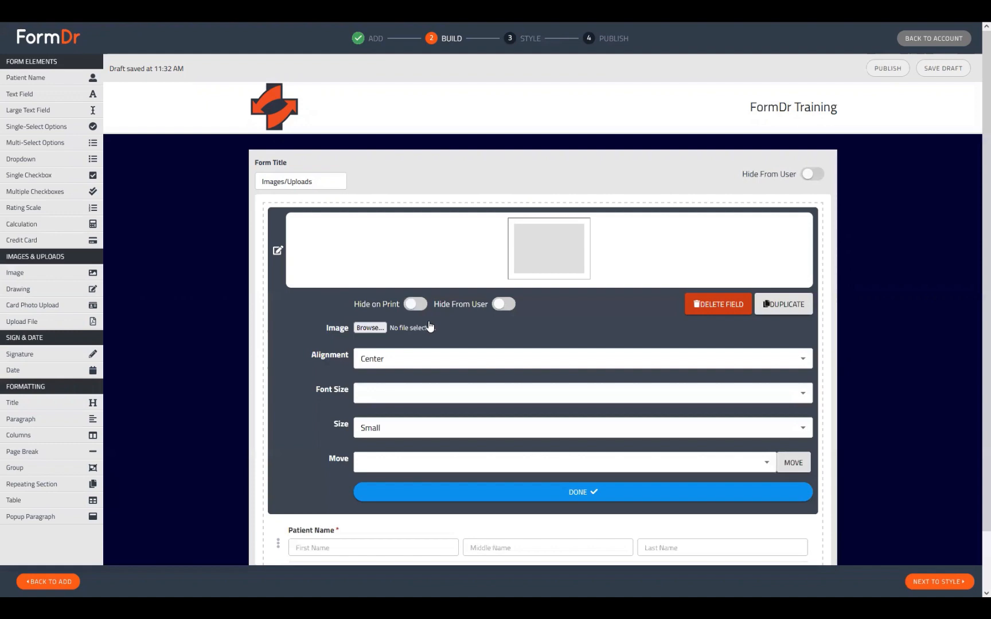
left_click(369, 327)
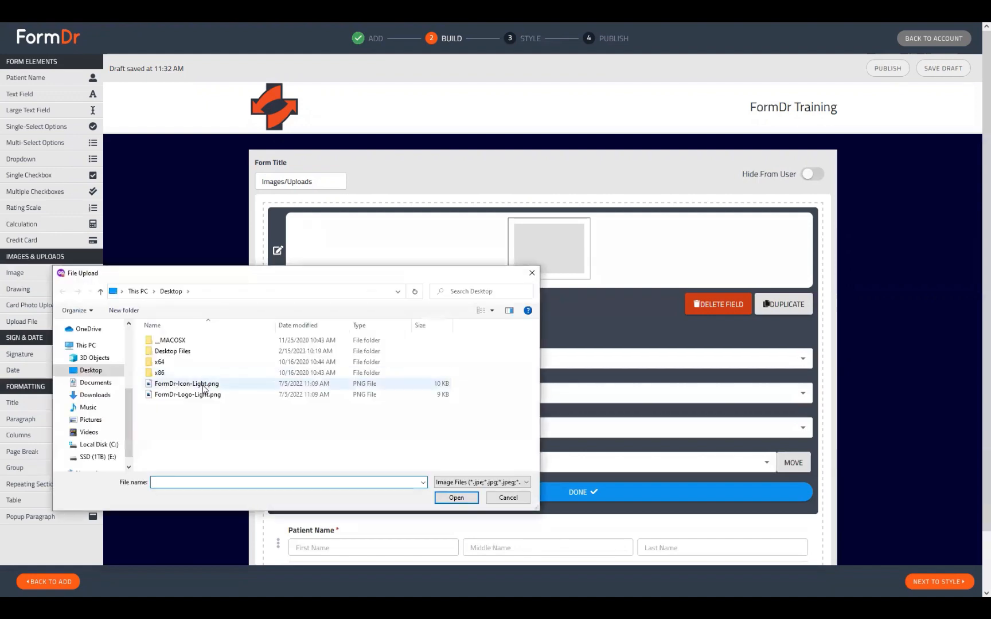
left_click(205, 387)
left_click(456, 497)
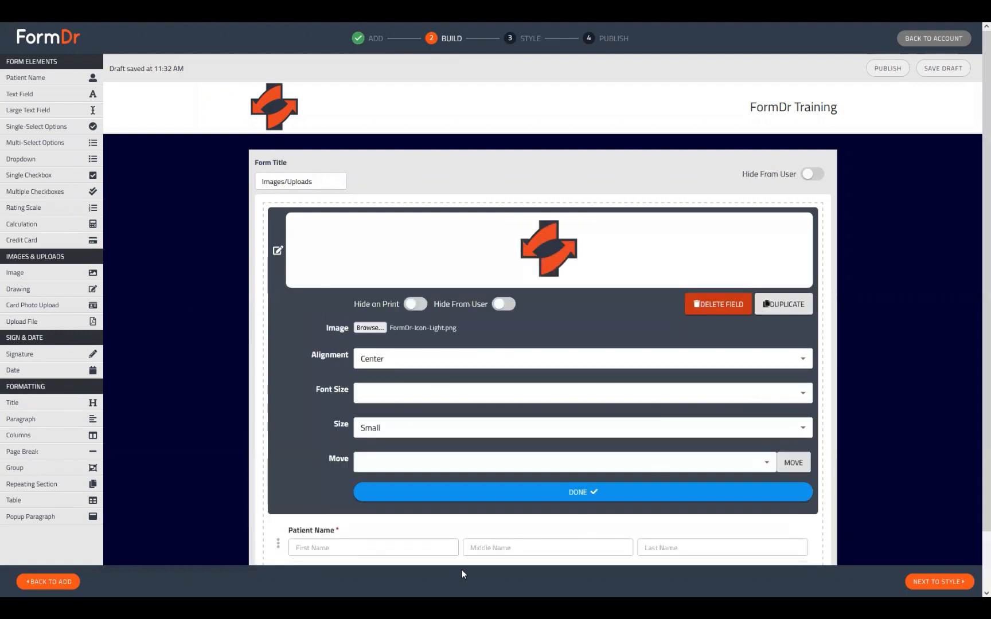
left_click(283, 267)
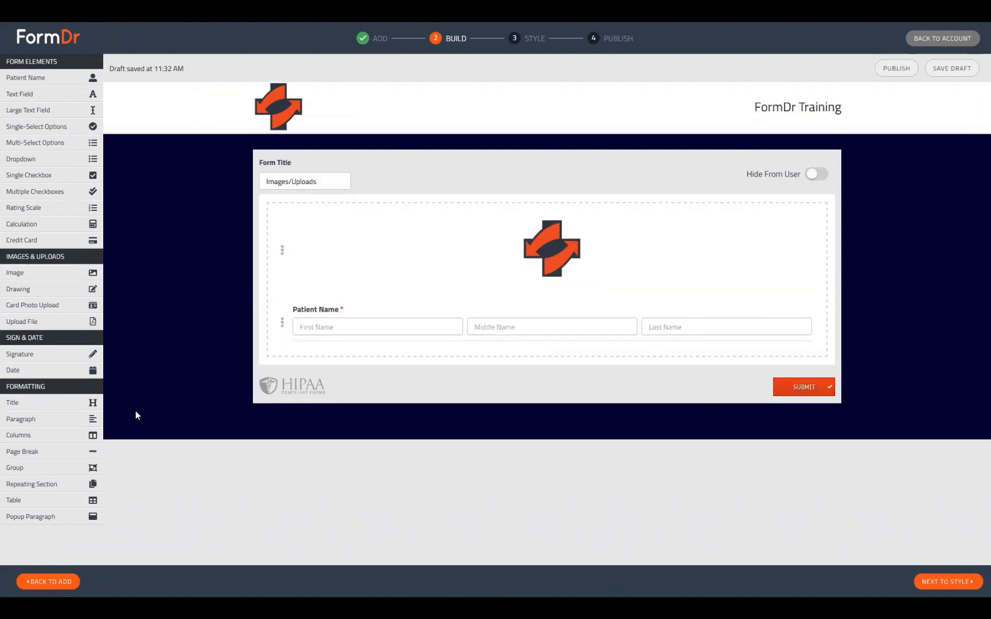
- Add a new form from scratch named "Scratch" to the packet and return to the Build stage
left_click(48, 581)
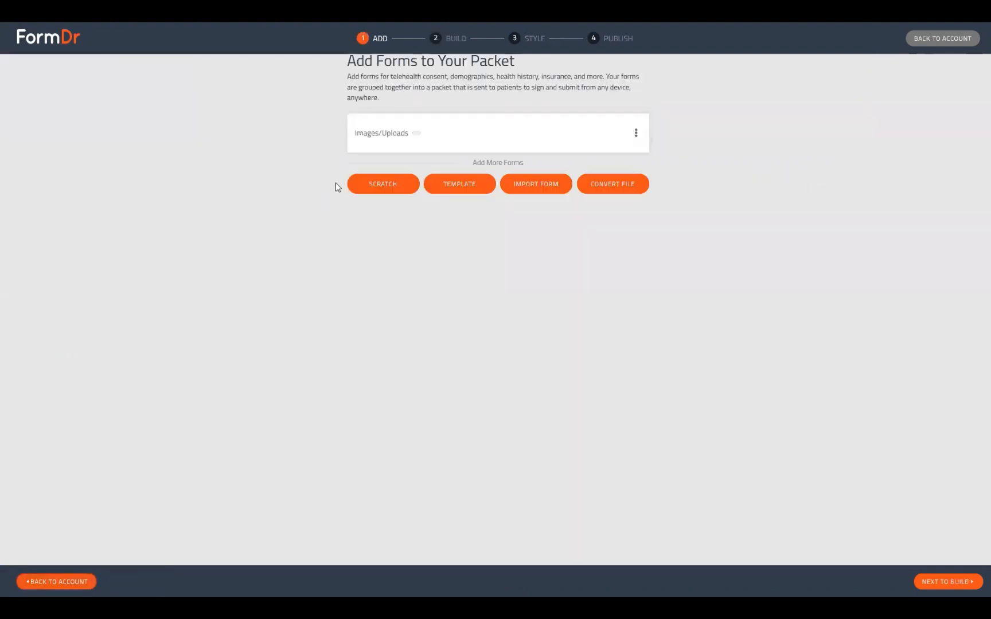
left_click(373, 187)
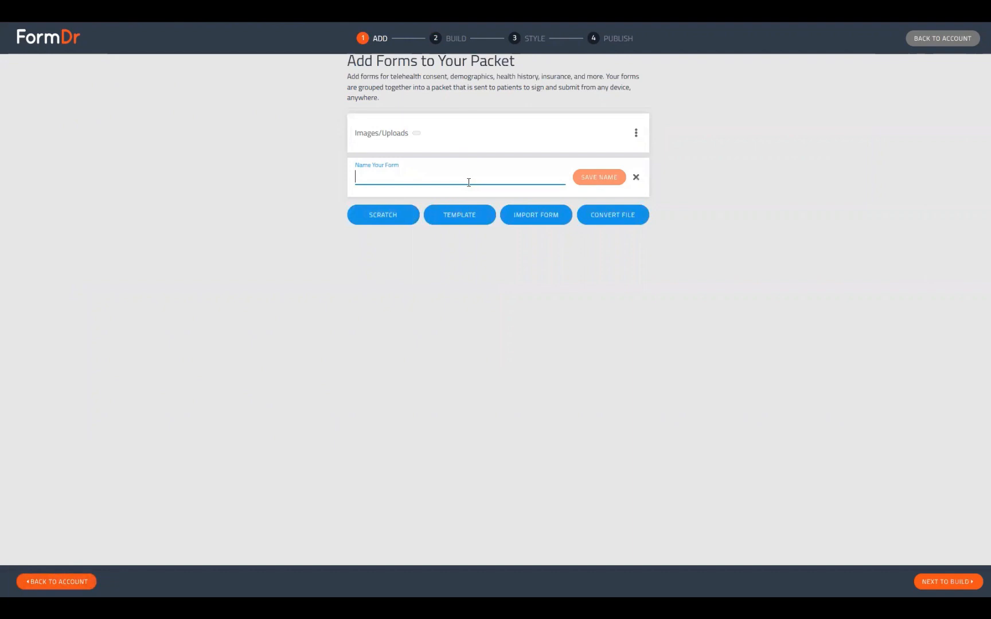
type("Scratch")
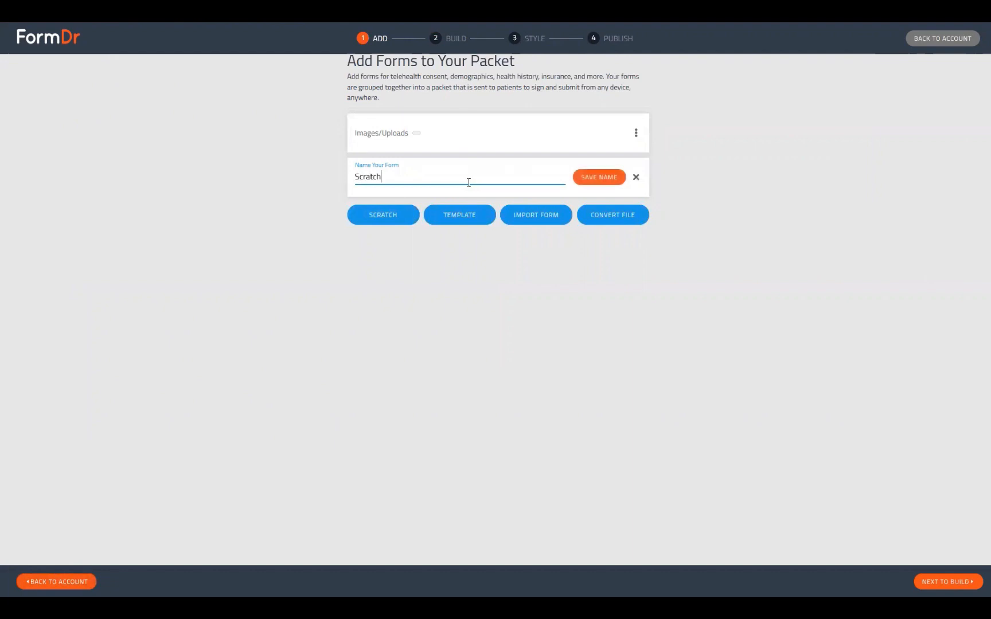
left_click(598, 177)
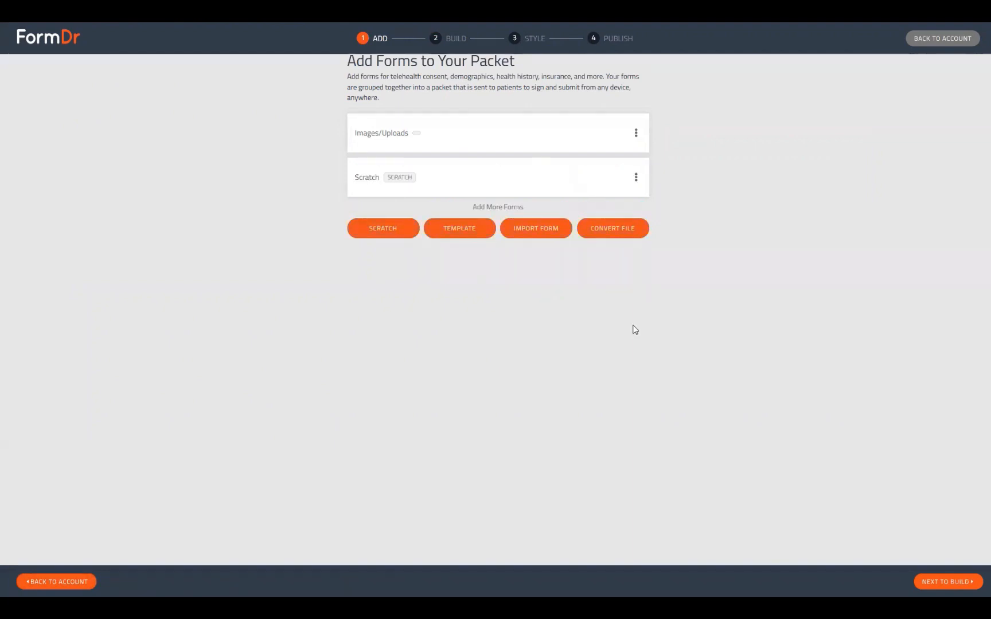
left_click(932, 581)
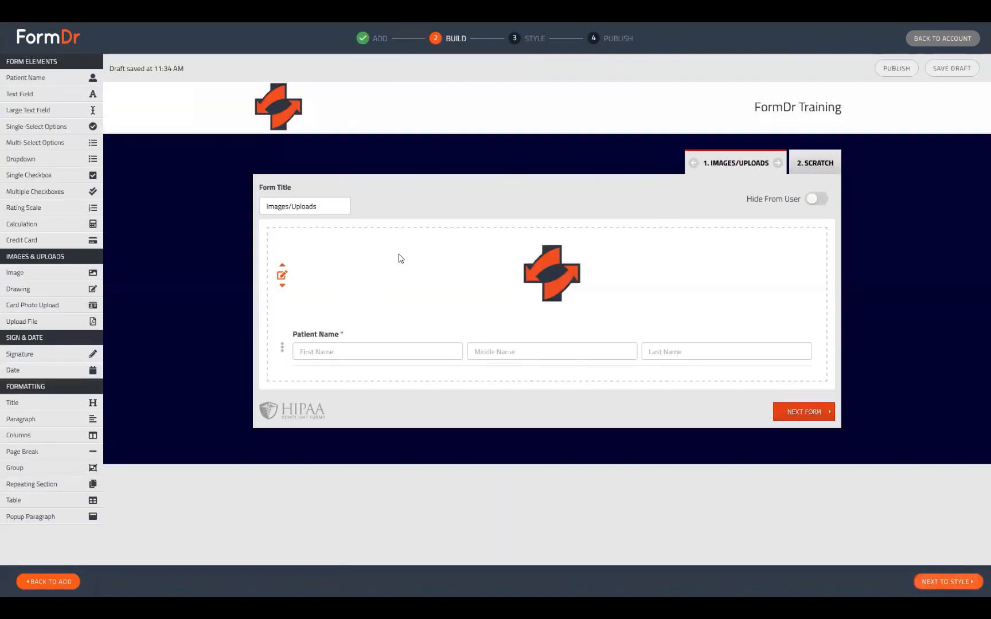
- Open the settings of the logo image field in the Images/Uploads form
left_click(282, 276)
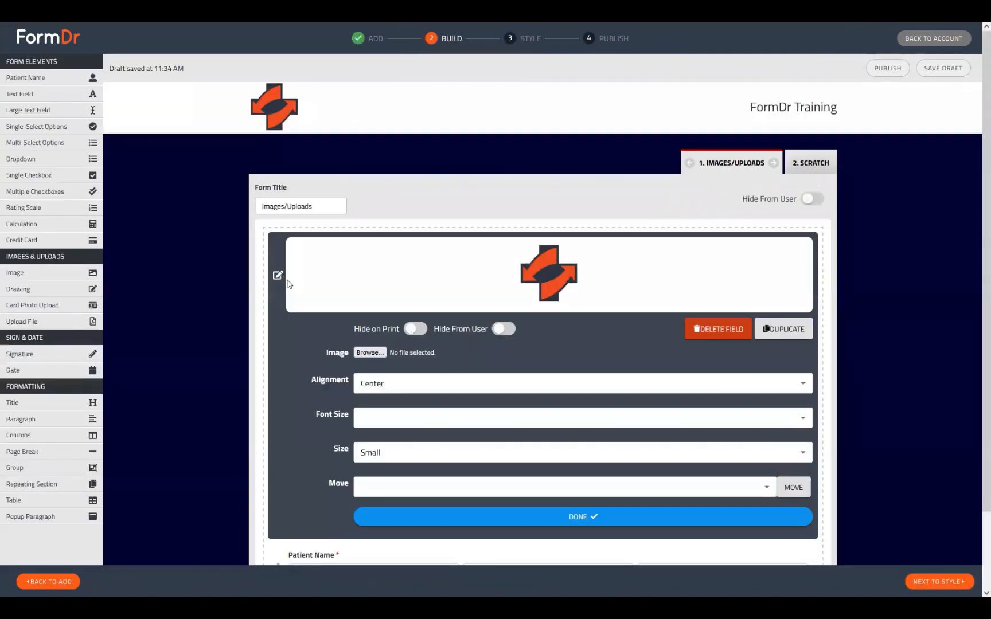
left_click(277, 275)
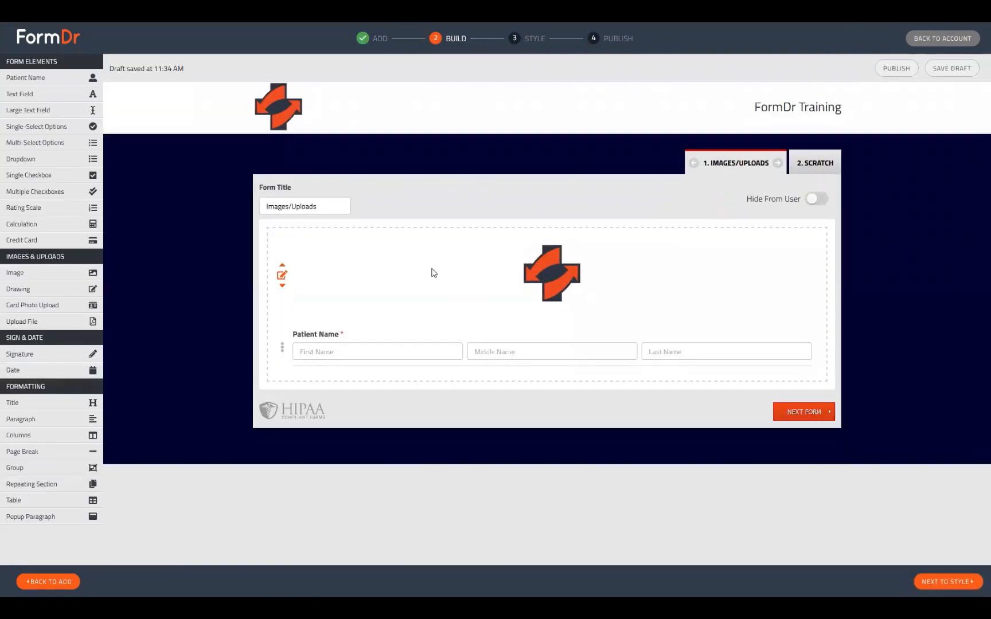
left_click(282, 277)
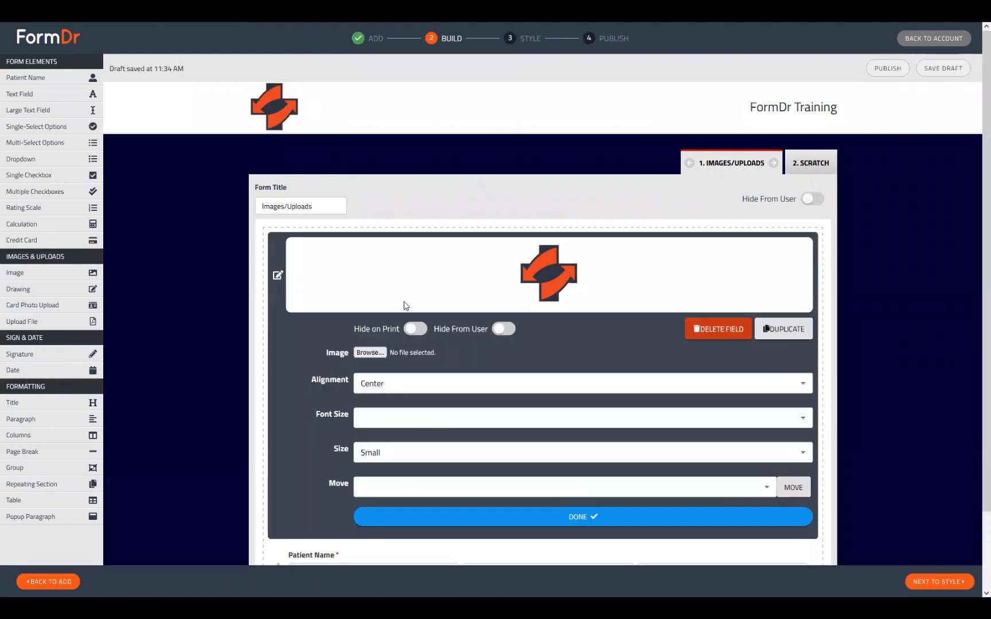
- Try Left and Right alignment on the logo image and set its alignment back to Center
scroll(404, 305, "down", 3)
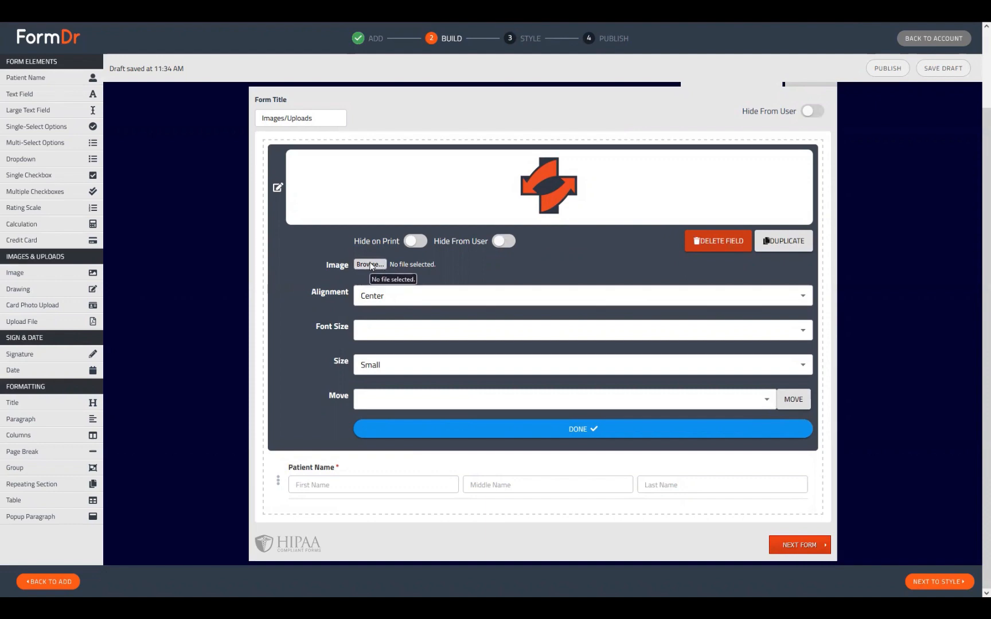
left_click(389, 295)
left_click(388, 312)
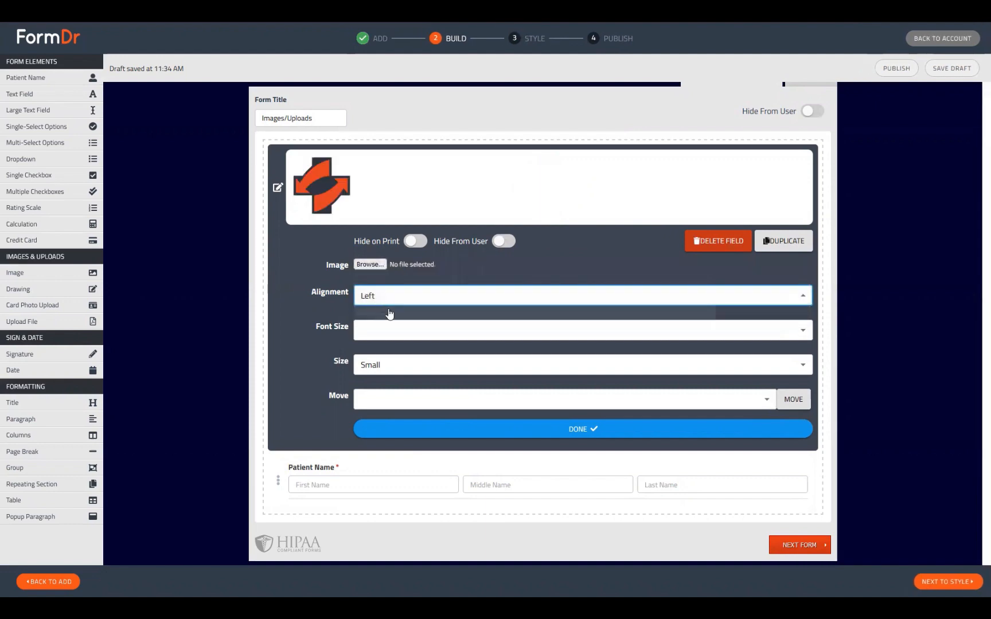
left_click(389, 298)
left_click(390, 335)
left_click(400, 295)
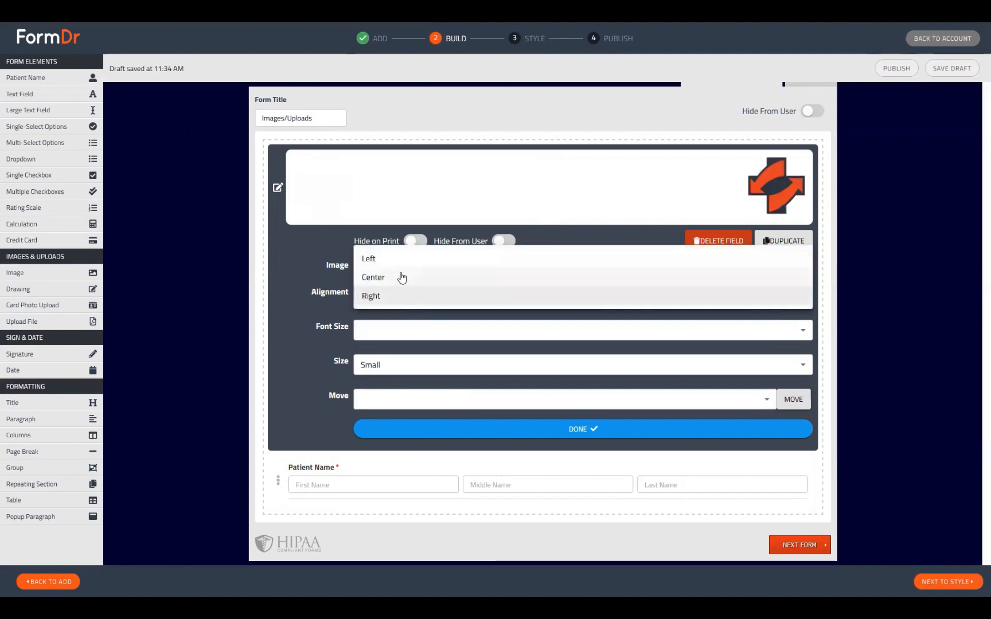
left_click(401, 277)
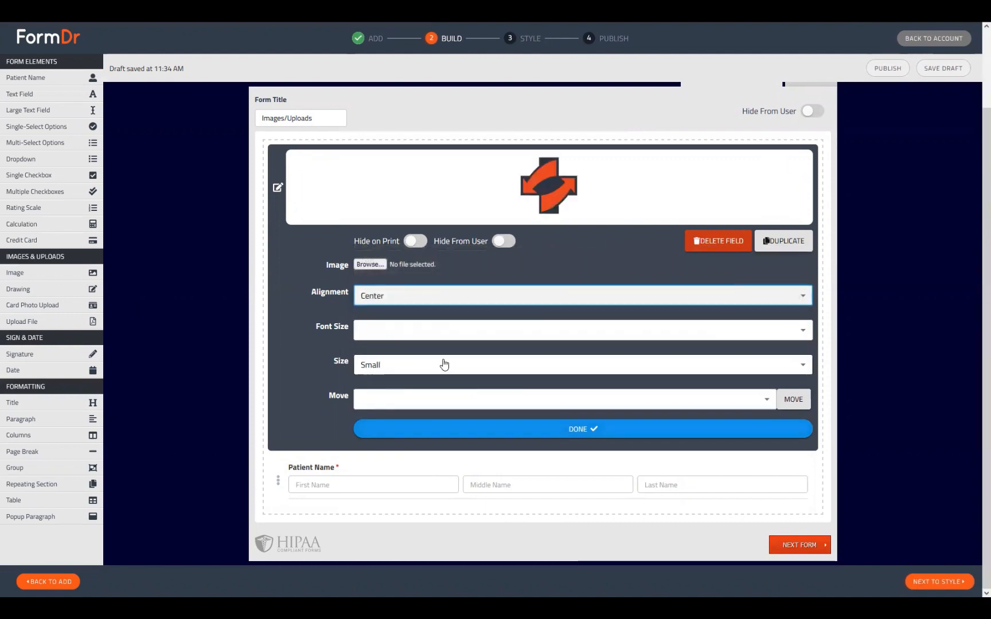
- Try the Tiny, Big and Full Width sizes on the logo image and set its size back to Small
left_click(389, 366)
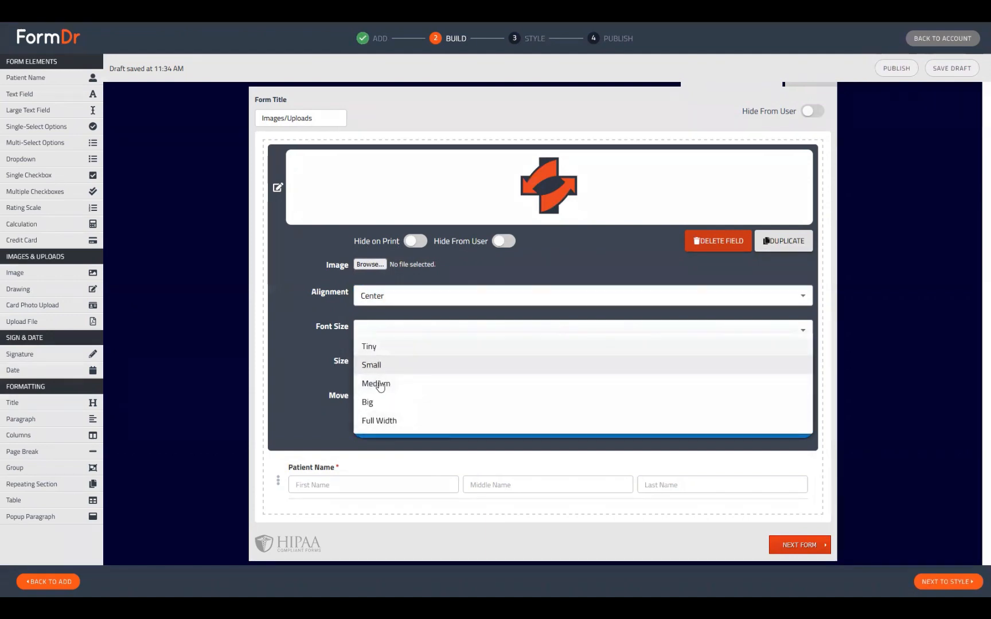
left_click(379, 350)
left_click(381, 360)
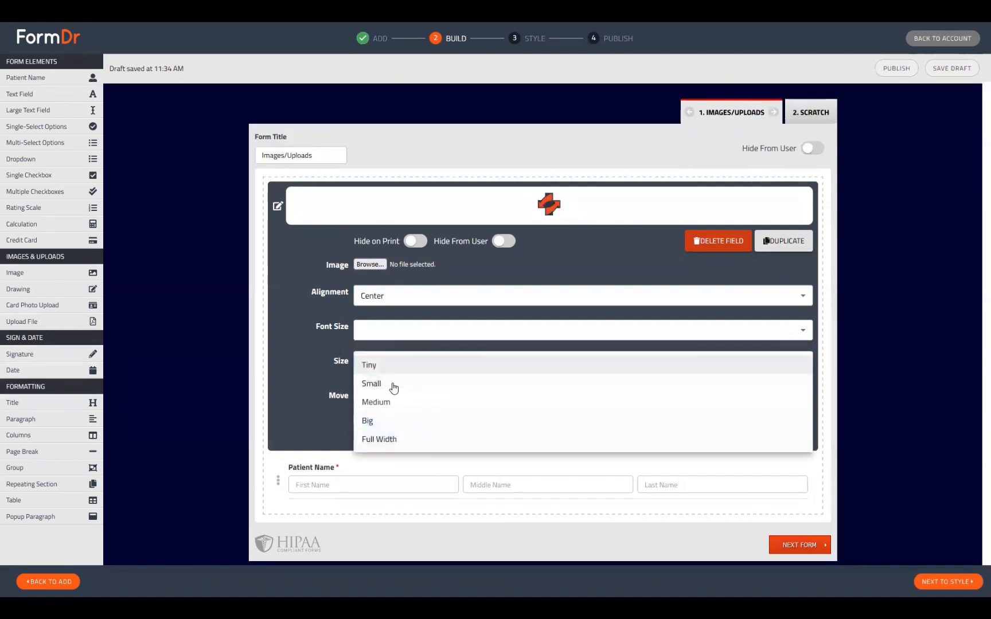
left_click(394, 422)
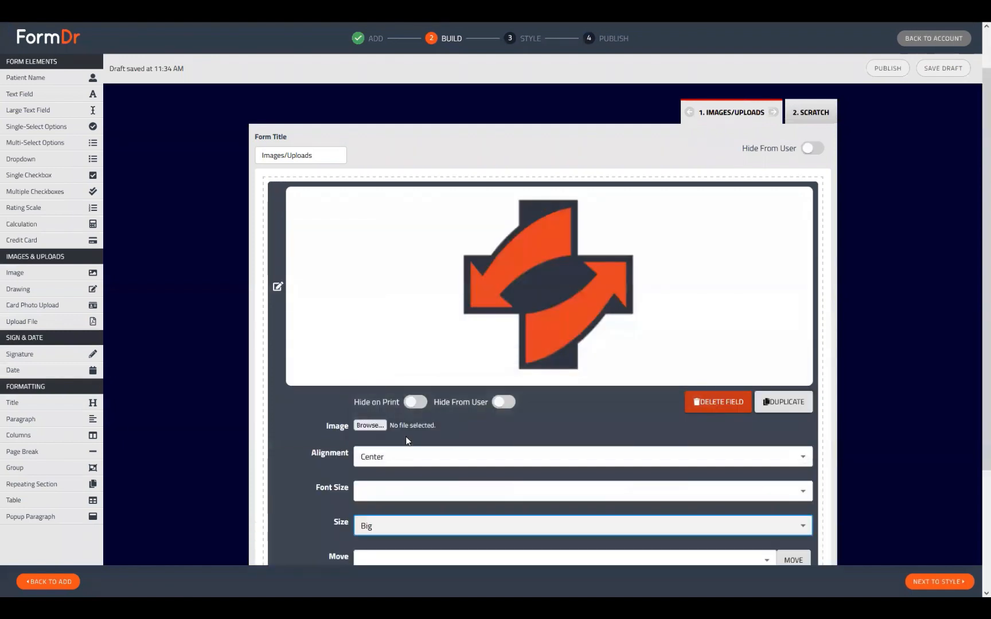
scroll(384, 436, "down", 1)
scroll(383, 435, "down", 4)
left_click(387, 370)
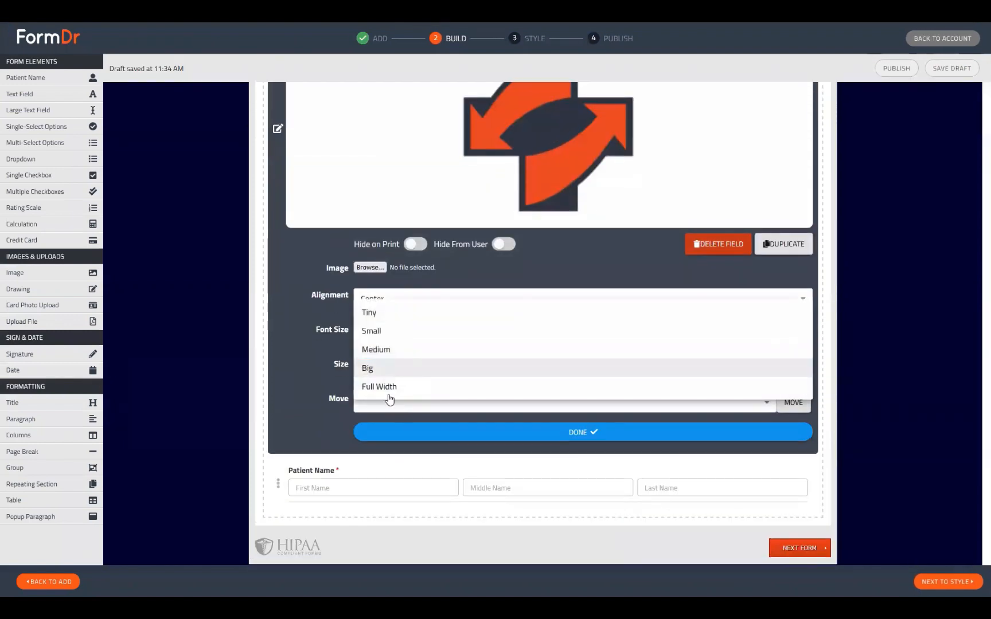
left_click(386, 388)
scroll(444, 406, "down", 4)
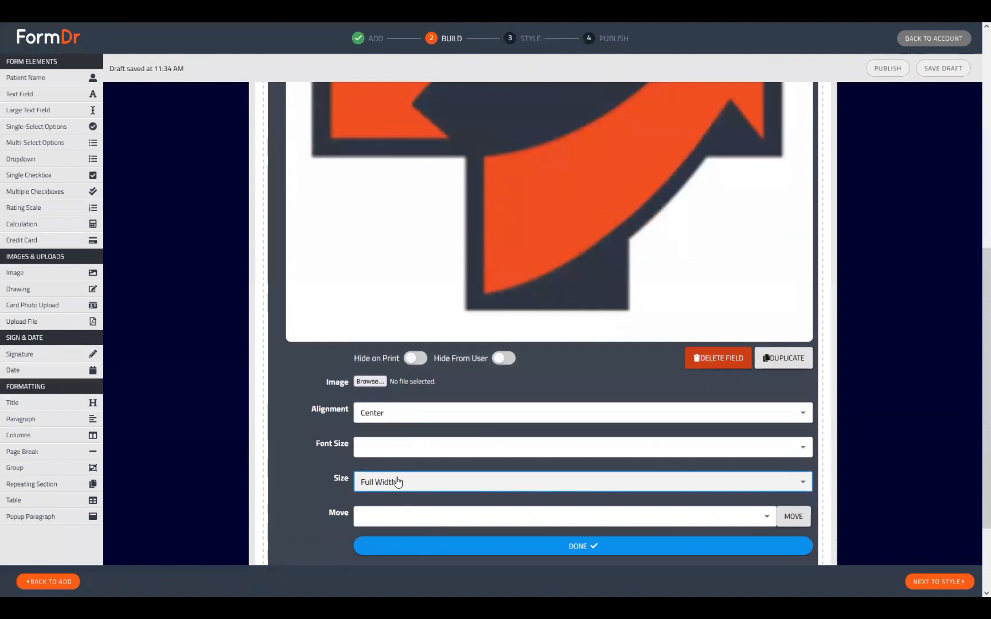
scroll(480, 480, "up", 10)
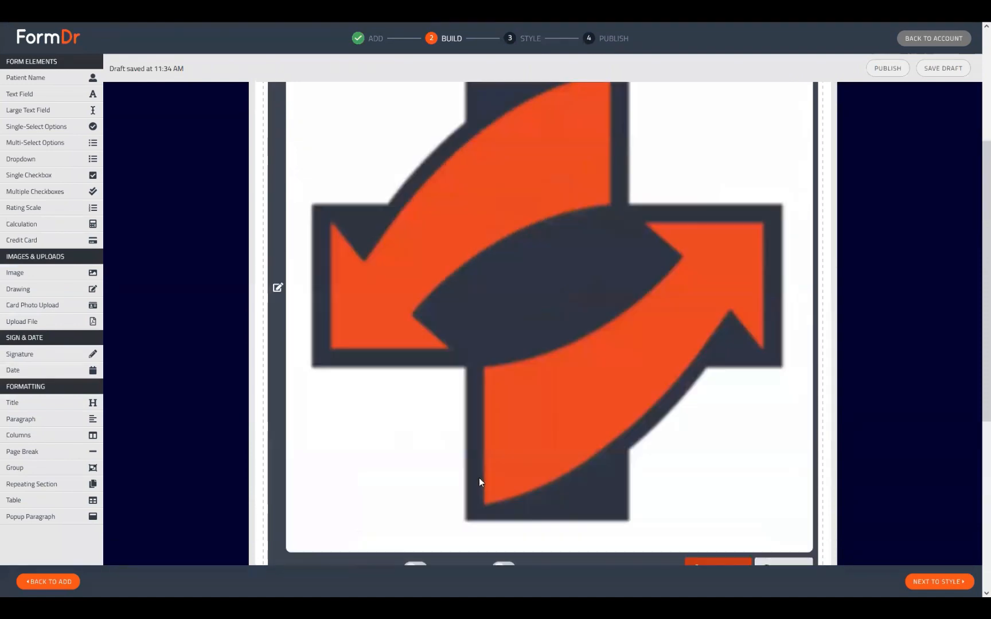
scroll(476, 367, "down", 10)
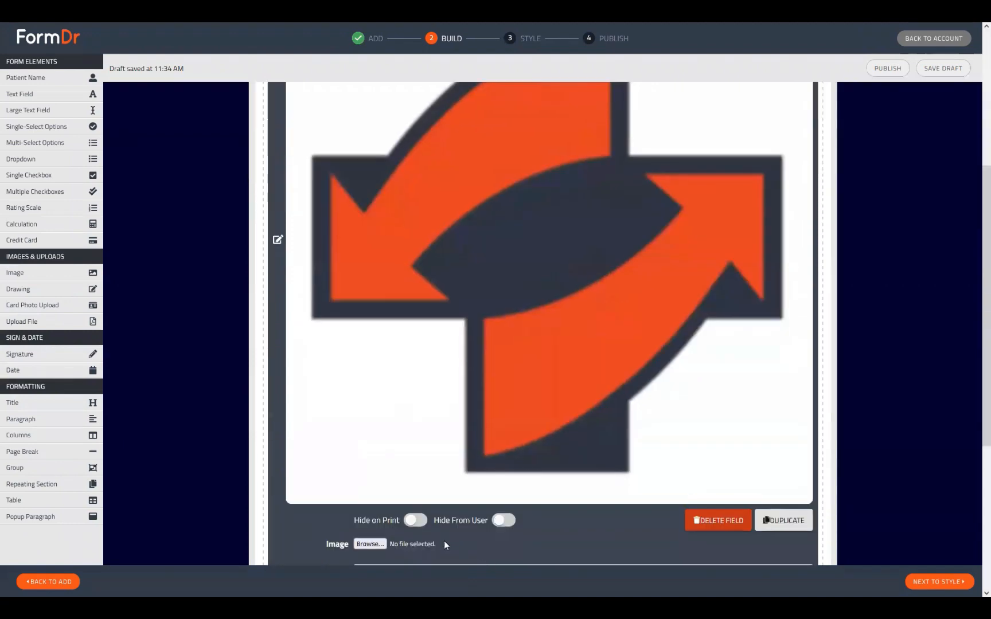
left_click(413, 430)
left_click(399, 382)
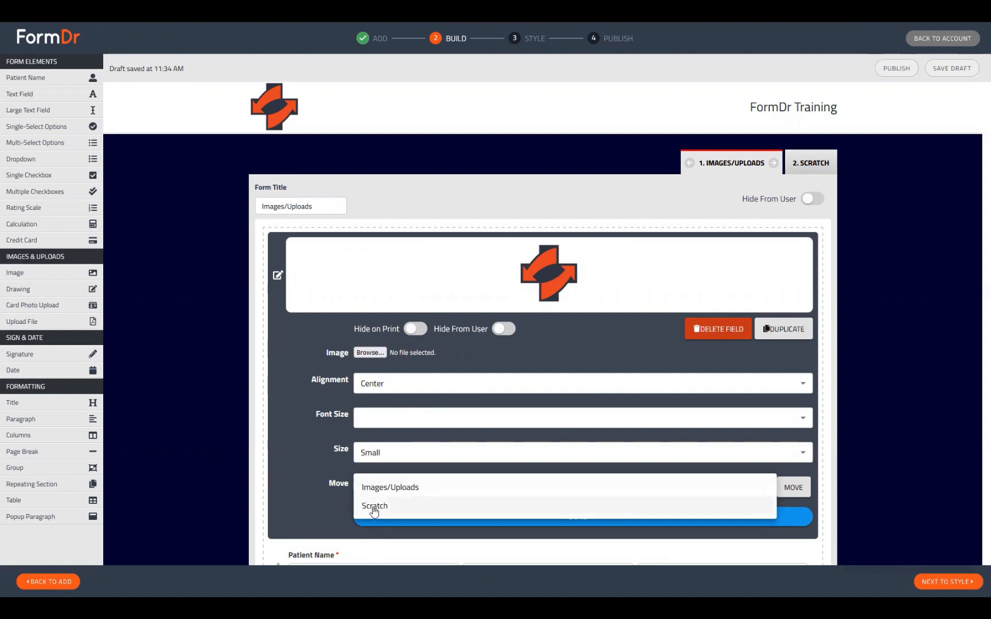
- Choose Scratch as the image's move destination, and turn on Hide From User after switching Hide on Print on and off
left_click(375, 506)
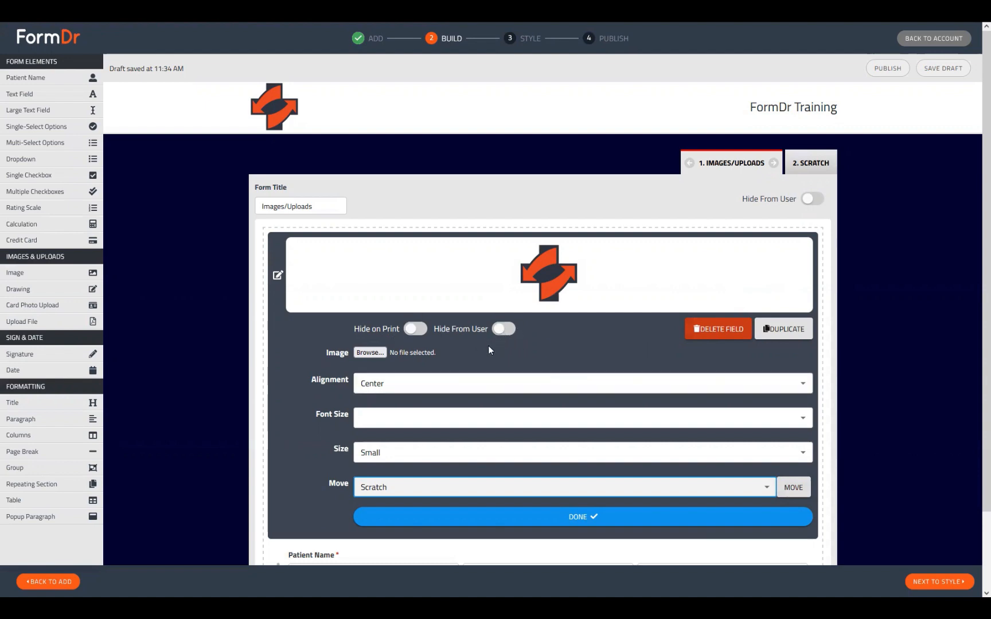
left_click(411, 336)
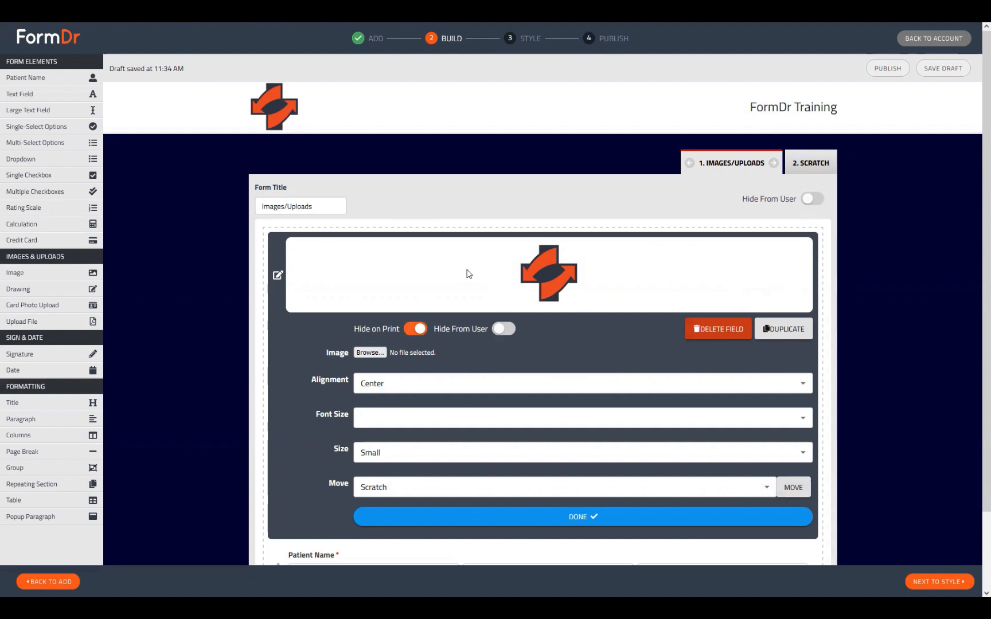
left_click(418, 331)
left_click(494, 333)
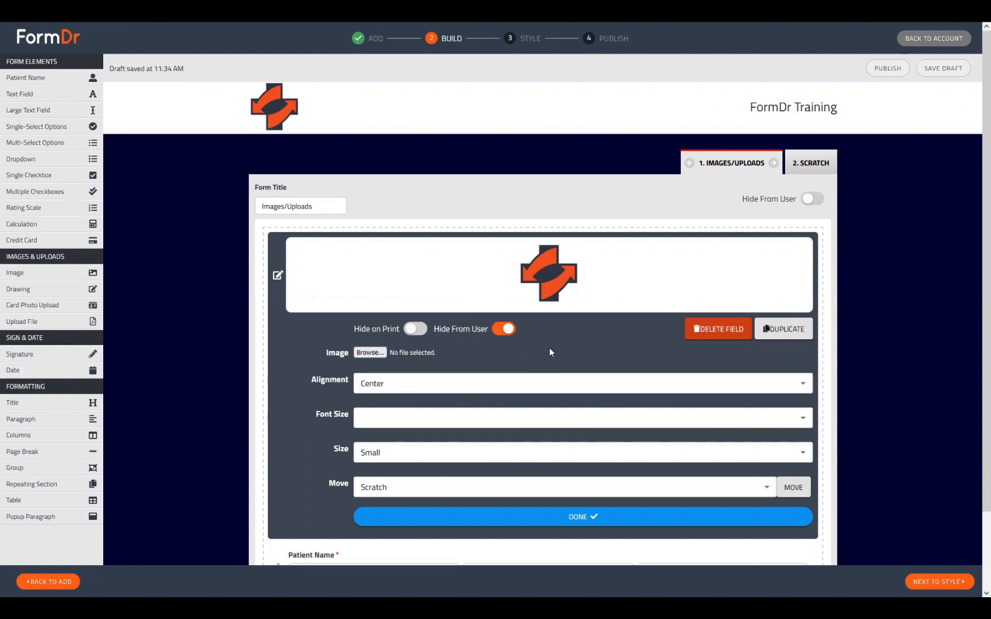
- Turn off Hide From User for the logo image and duplicate the field
left_click(505, 329)
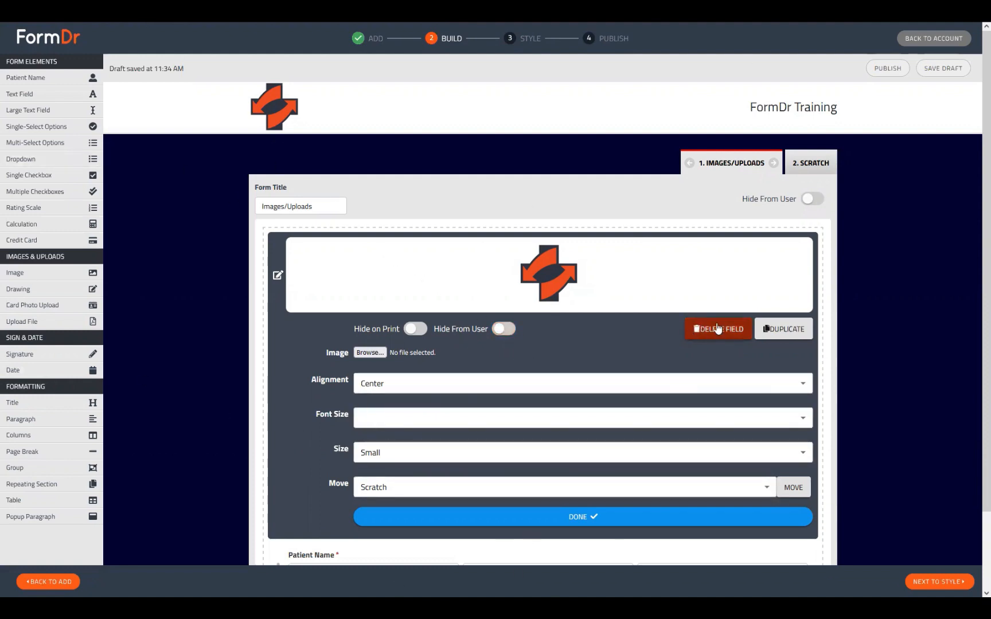
left_click(783, 329)
scroll(633, 385, "down", 3)
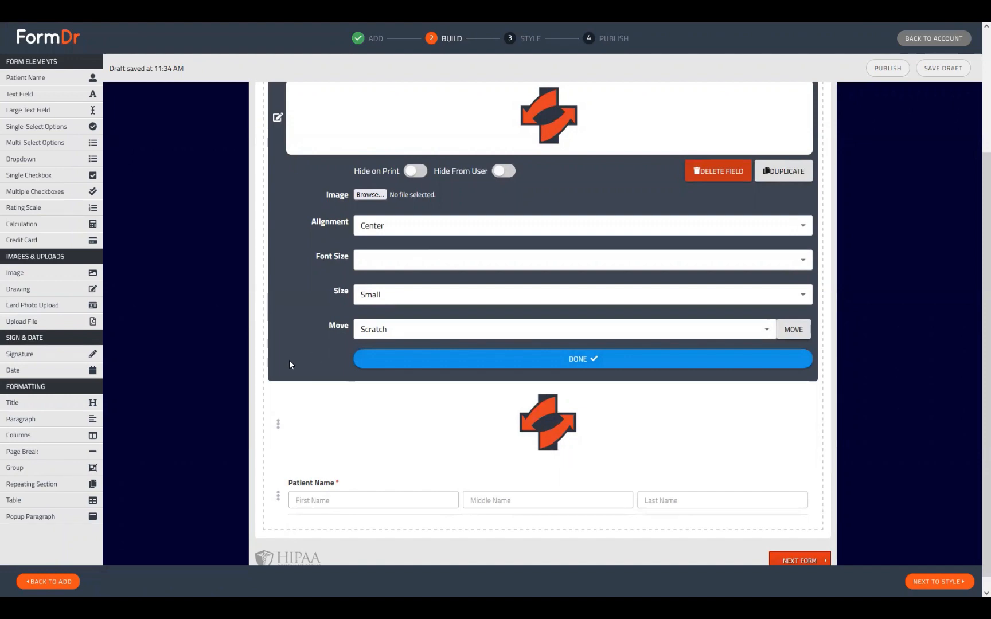
- Choose Scratch as the original logo image's destination and move the field to that form
left_click(392, 326)
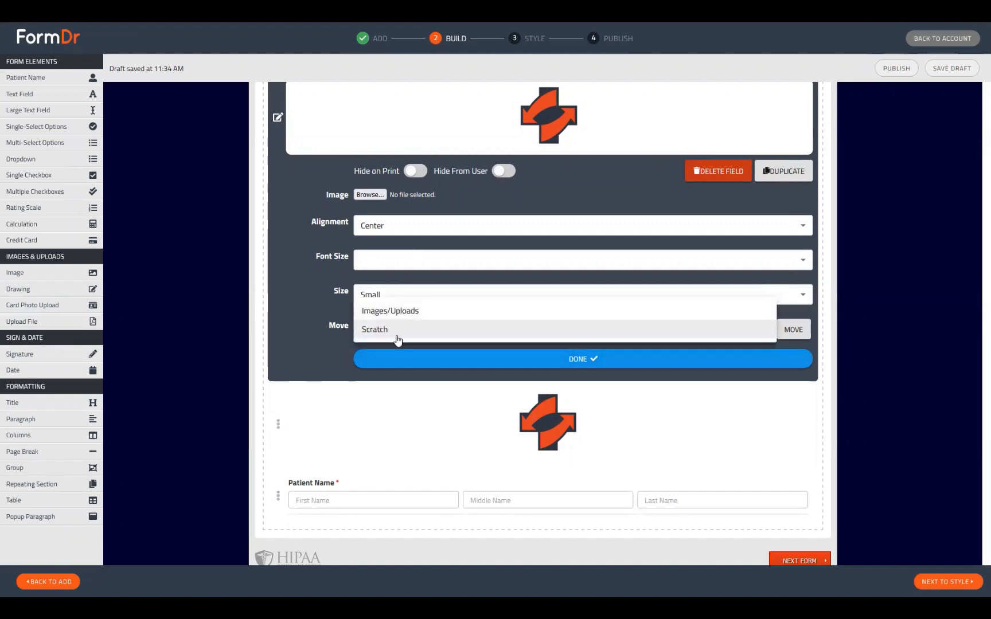
left_click(396, 331)
scroll(566, 473, "up", 3)
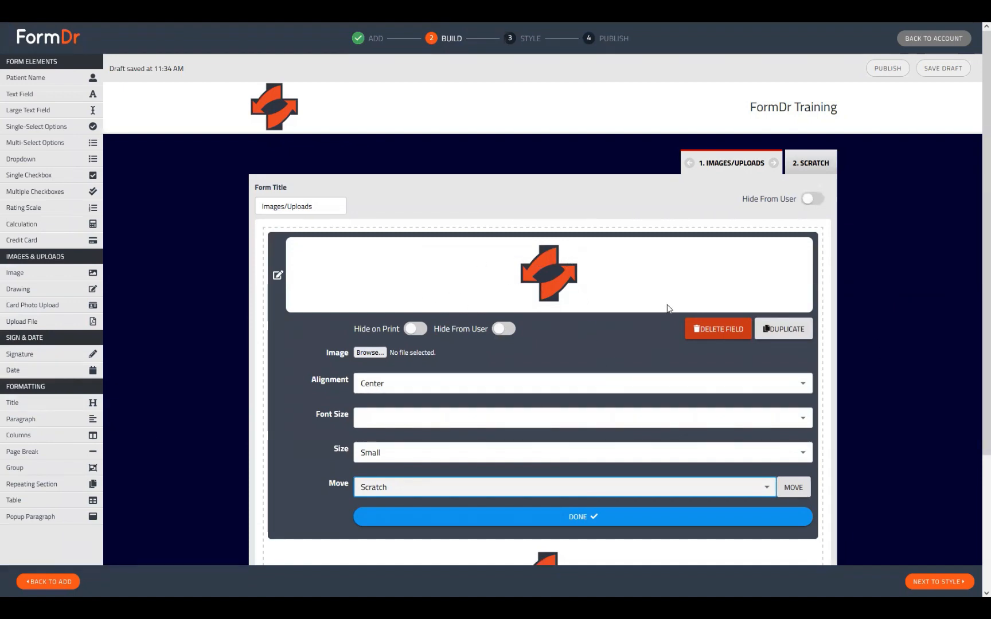
scroll(749, 349, "down", 2)
scroll(704, 382, "up", 1)
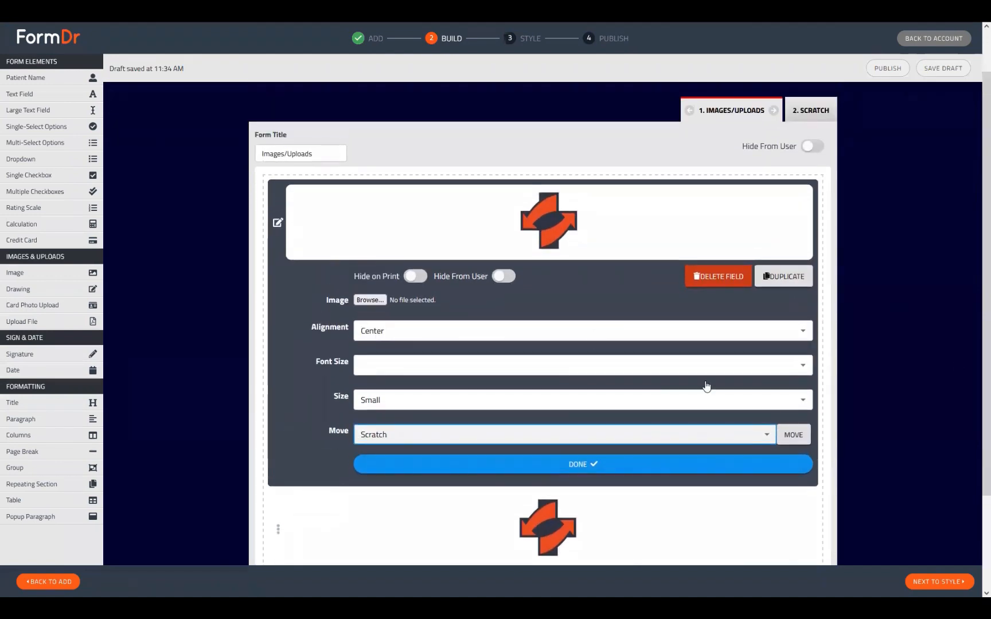
scroll(703, 378, "down", 1)
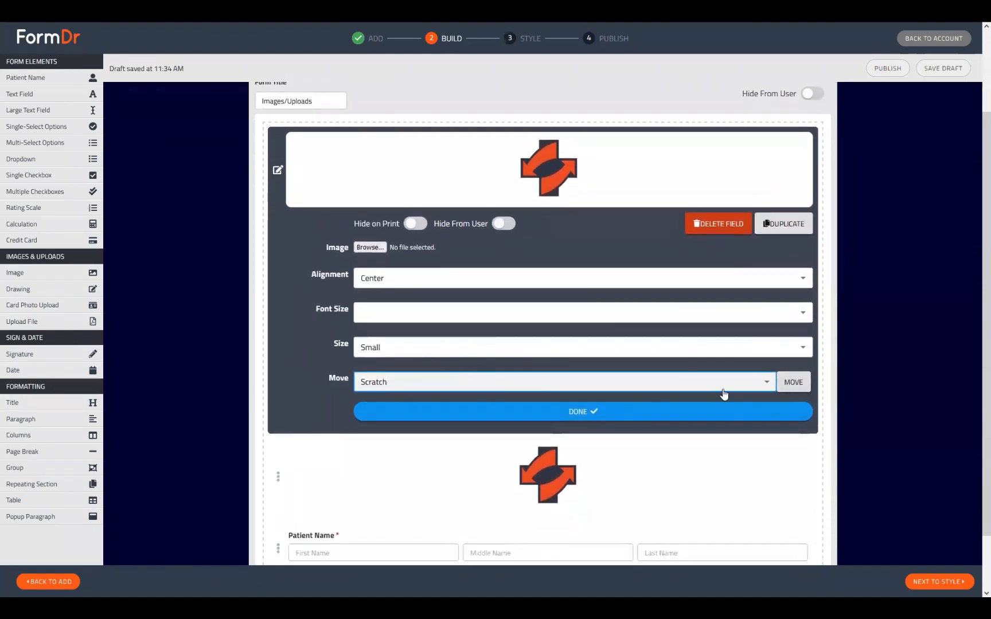
left_click(529, 383)
left_click(421, 380)
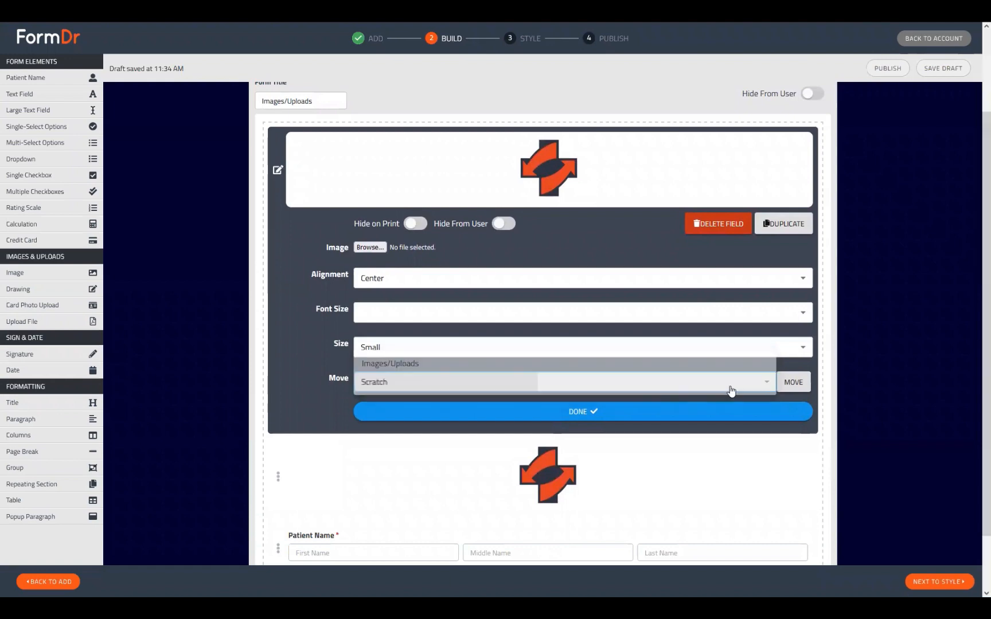
left_click(794, 383)
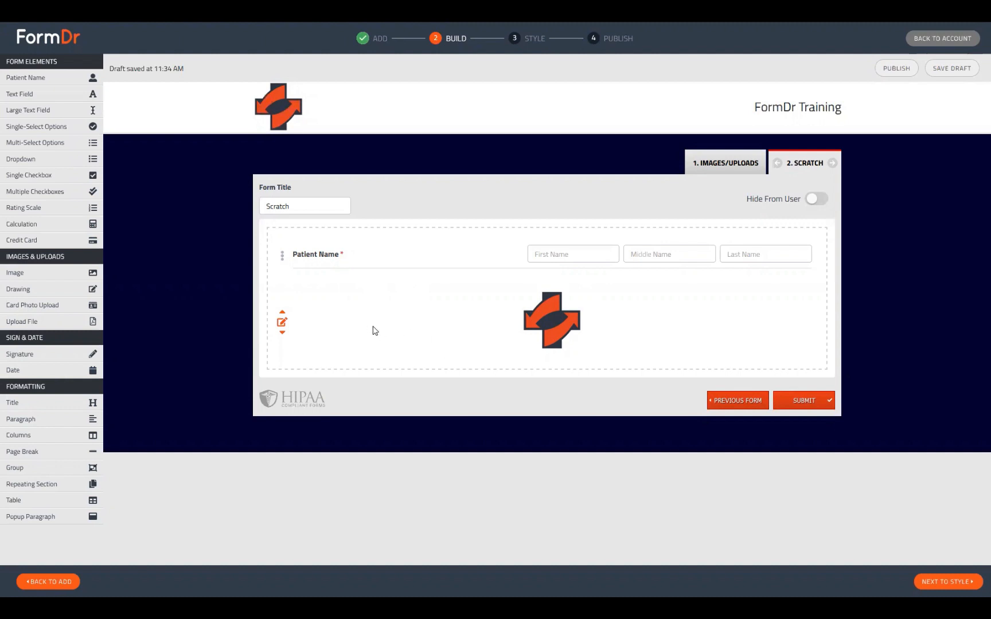
- Reorder the logo image above Patient Name in the Scratch form, shift it below, and return it above
left_click_drag(373, 326, 424, 288)
mouse_move(281, 273)
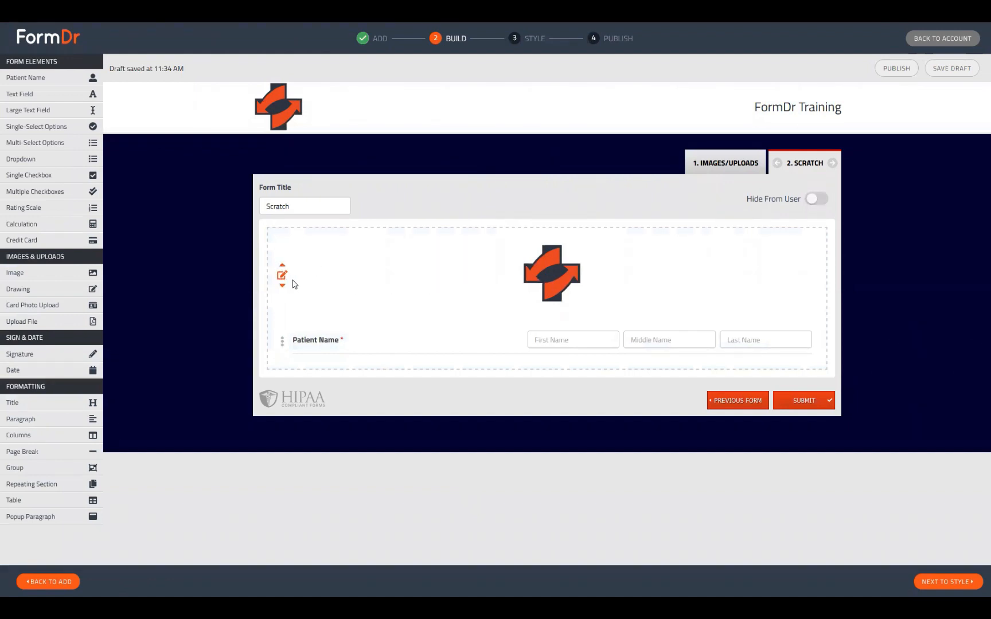
left_click(282, 285)
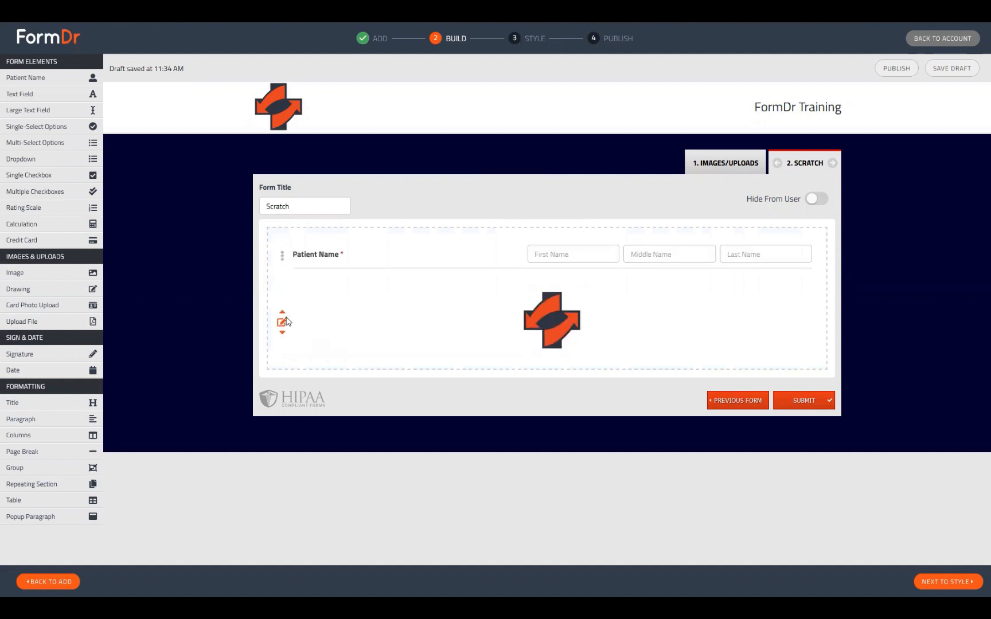
left_click(281, 314)
- Return to the Images/Uploads form, add a Drawing field below Patient Name, and open its settings
left_click(717, 171)
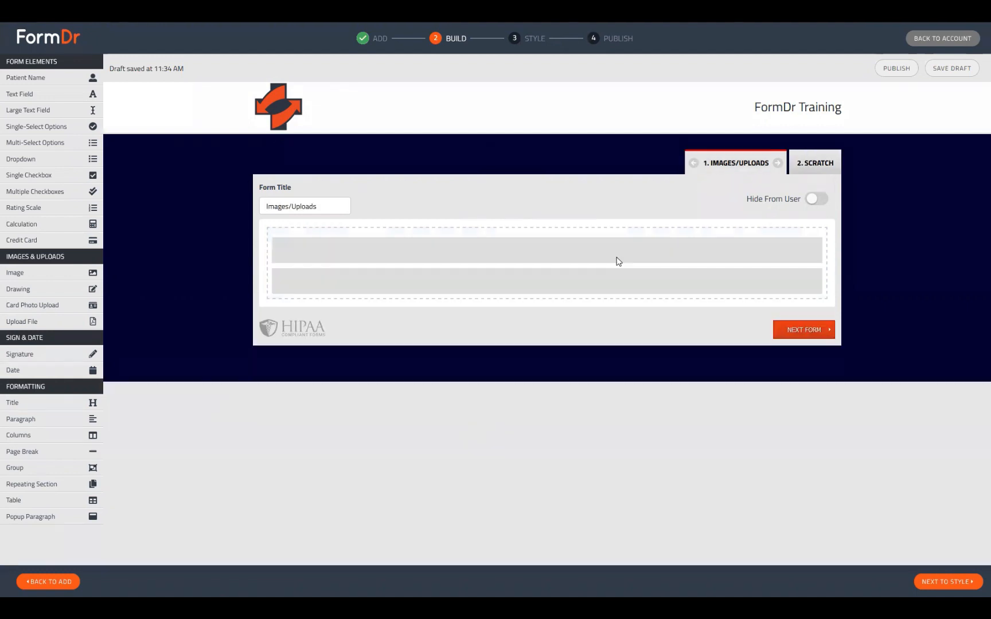
left_click(279, 276)
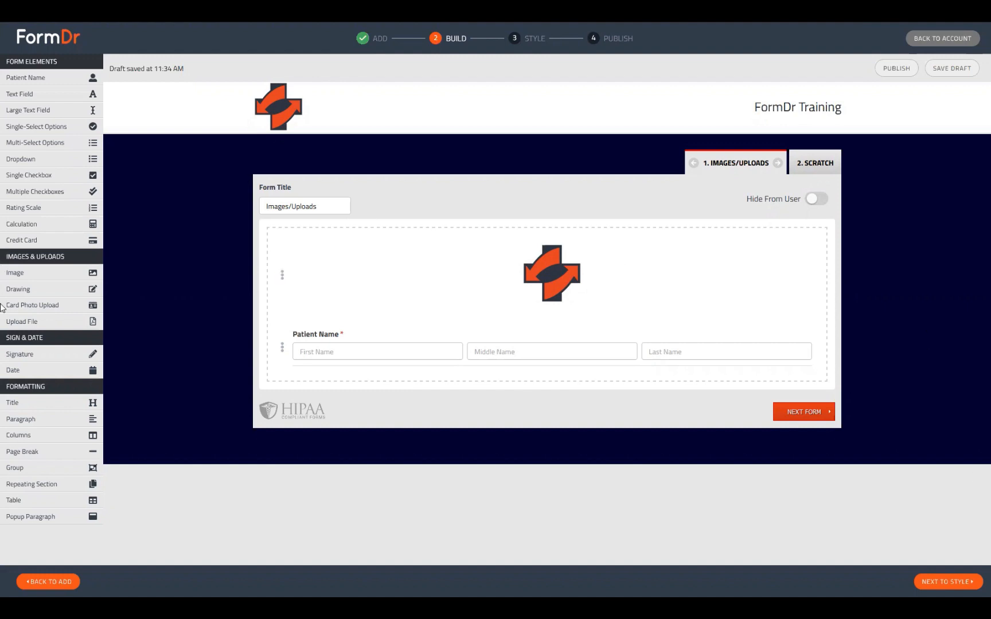
left_click(23, 289)
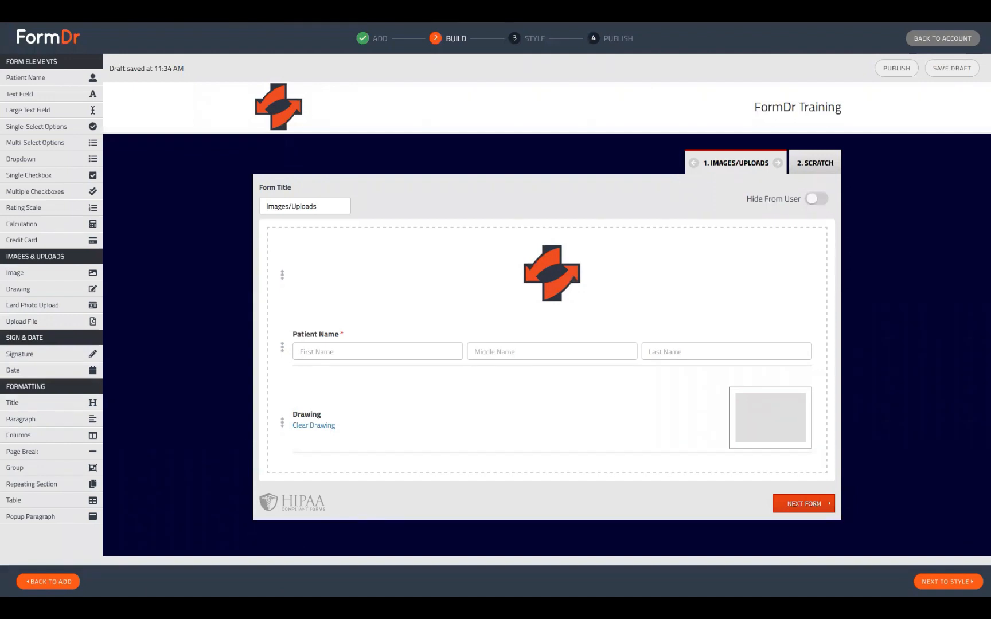
mouse_move(349, 414)
left_click(757, 439)
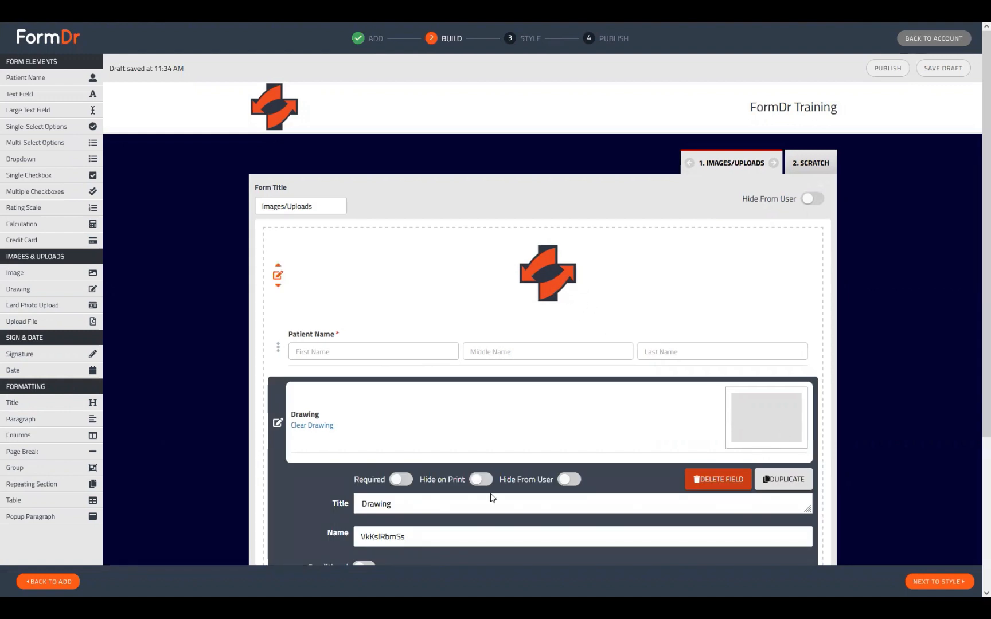
- Set the drawing field's title to "Please draw where your pain is."
scroll(495, 460, "down", 2)
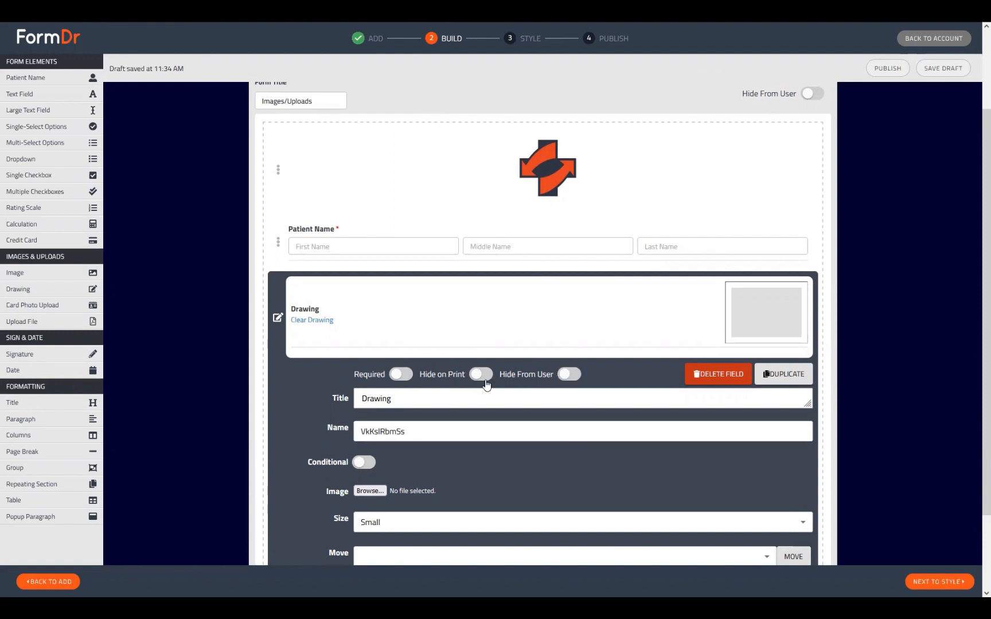
left_click_drag(401, 397, 334, 392)
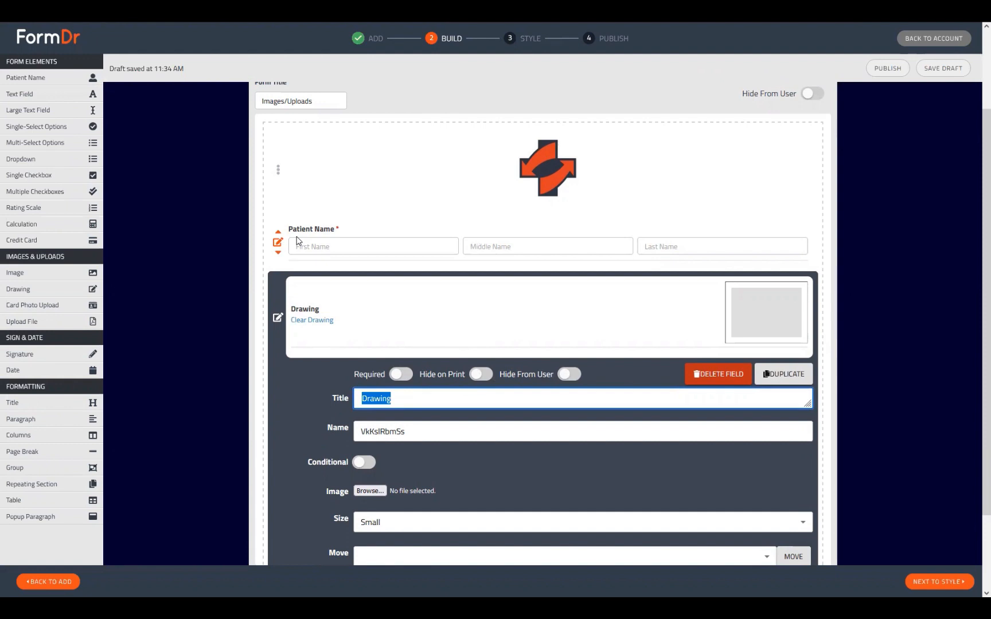
type("Please draw where ")
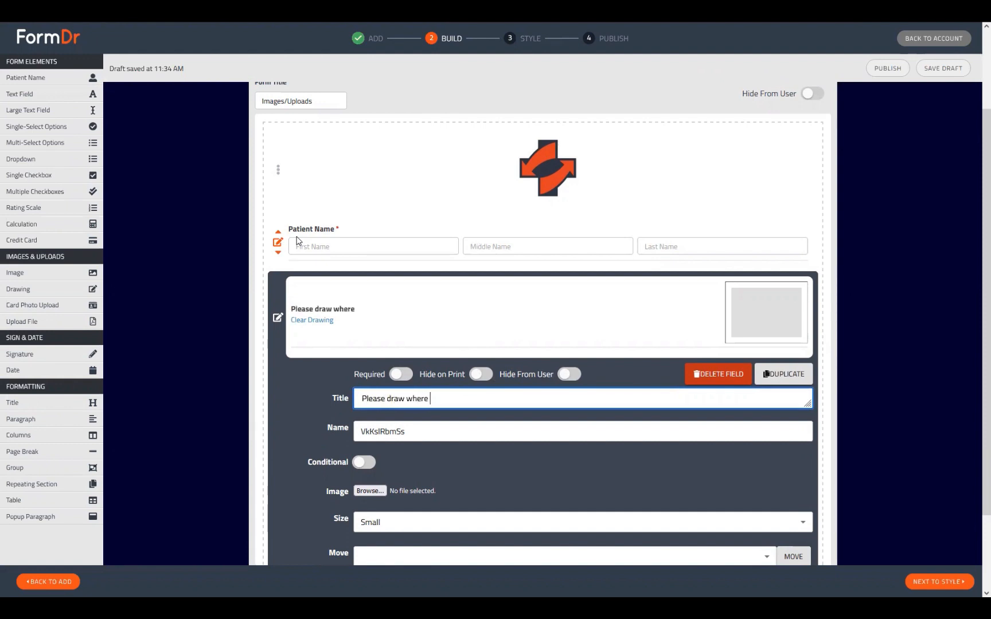
type("your pain is")
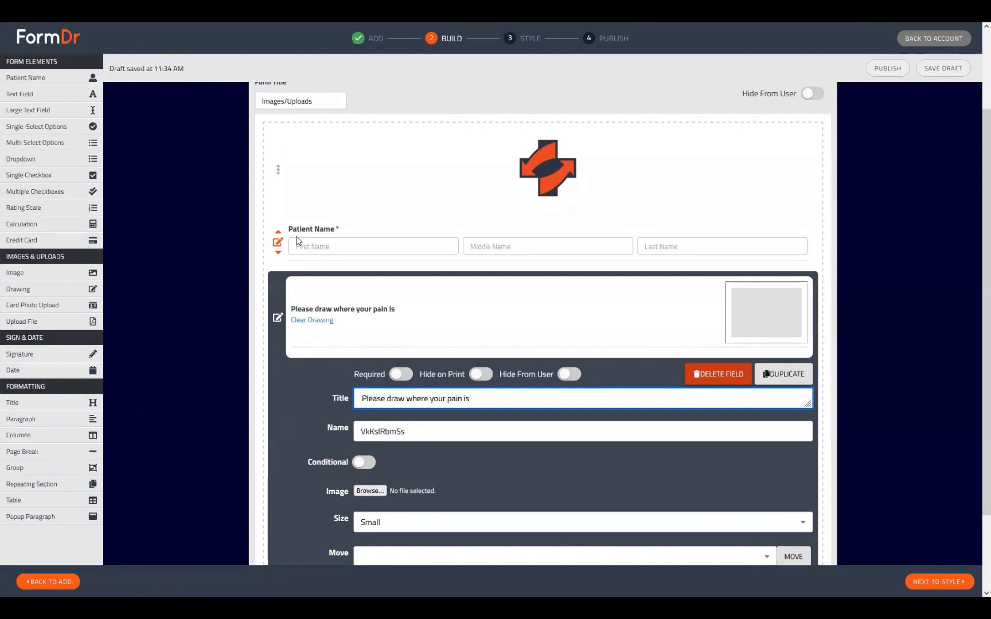
type(".")
- Try the Conditional option on the drawing field, turn it off again, and keep the size at Small
scroll(411, 375, "down", 2)
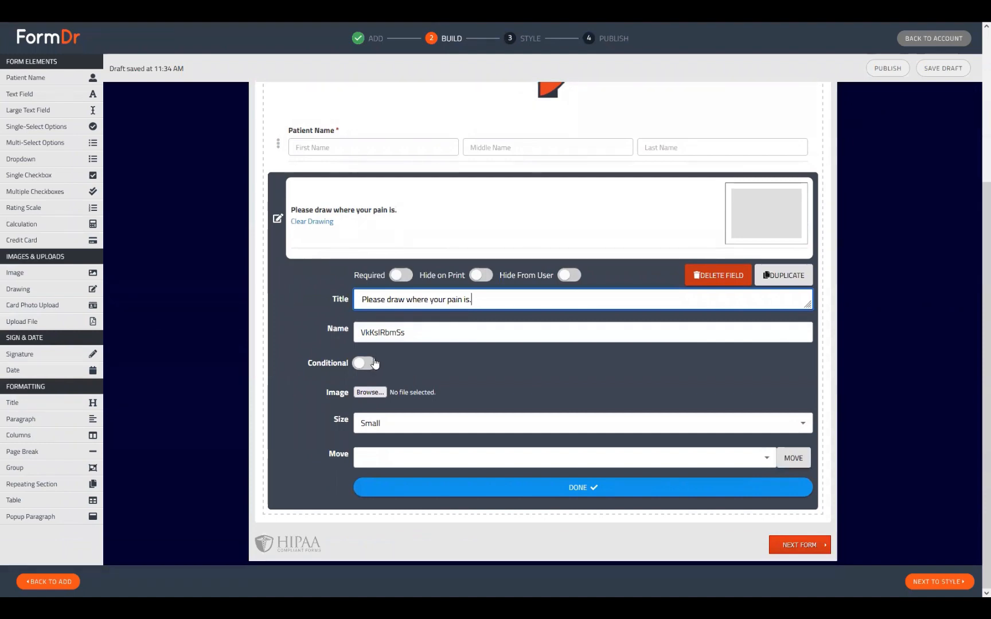
left_click(368, 363)
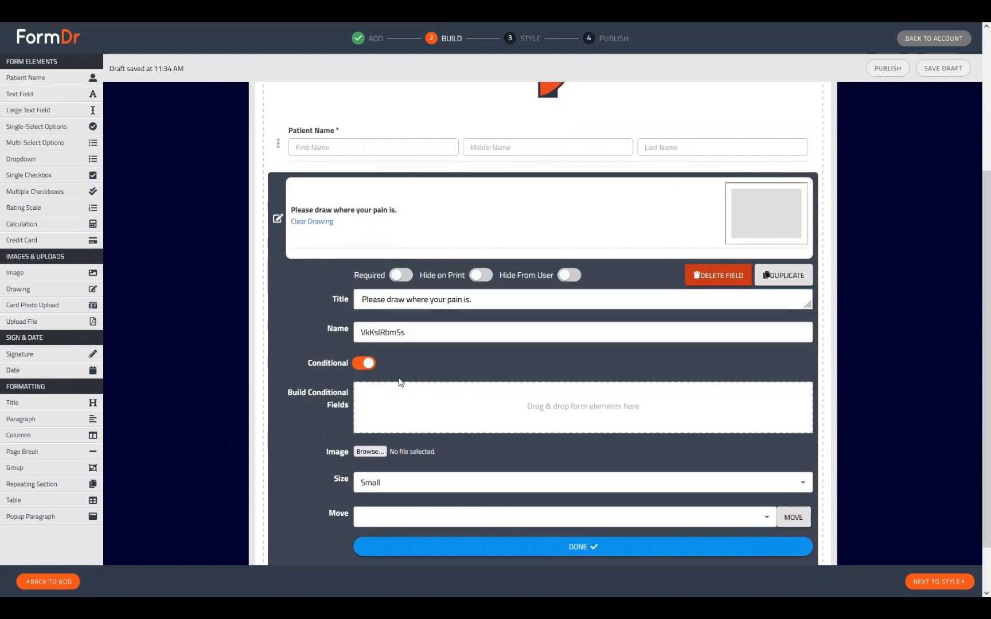
left_click(364, 363)
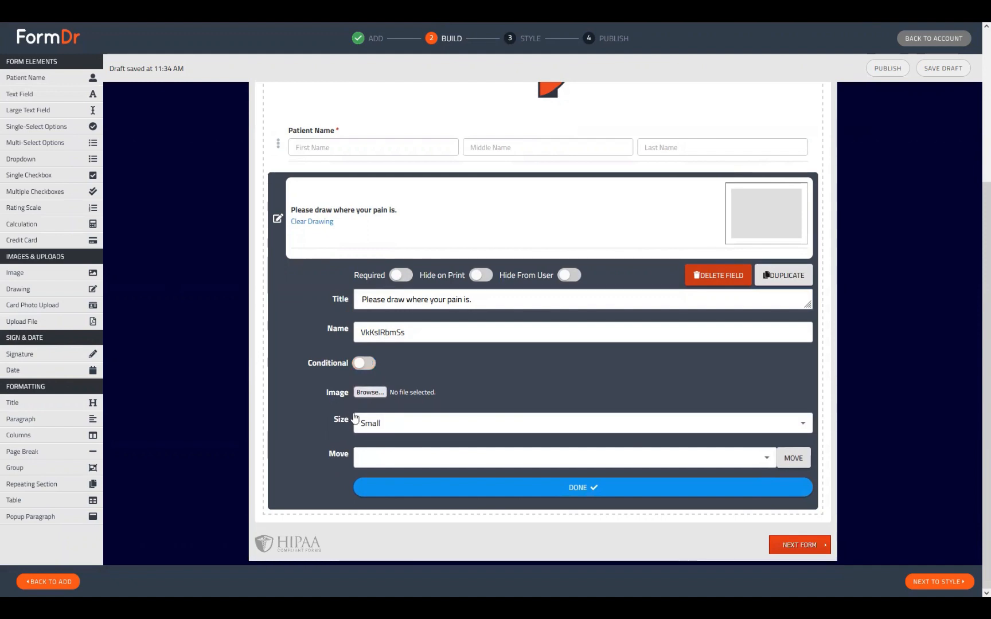
left_click(373, 423)
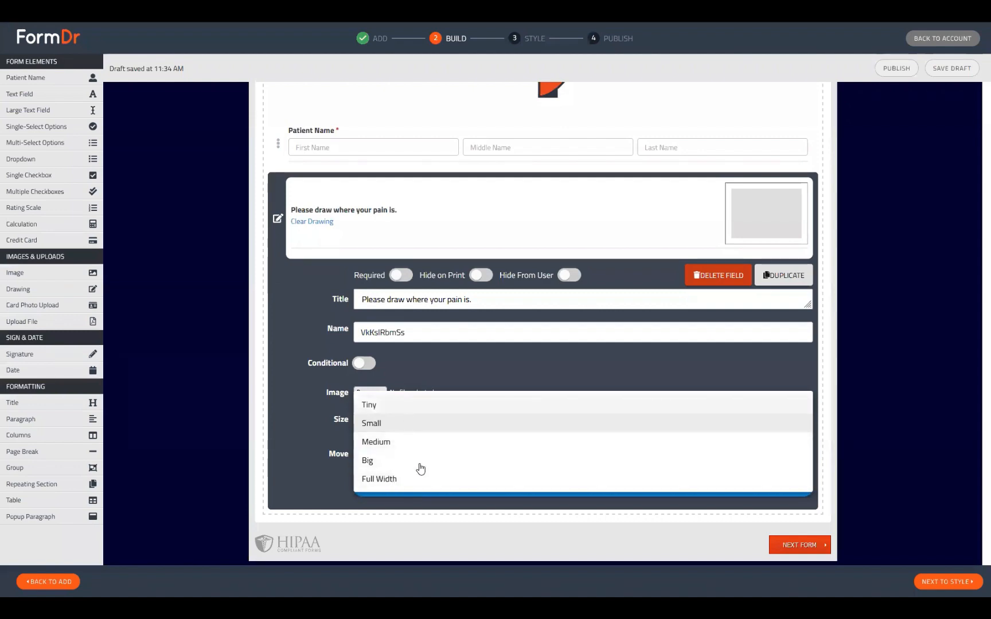
left_click(399, 432)
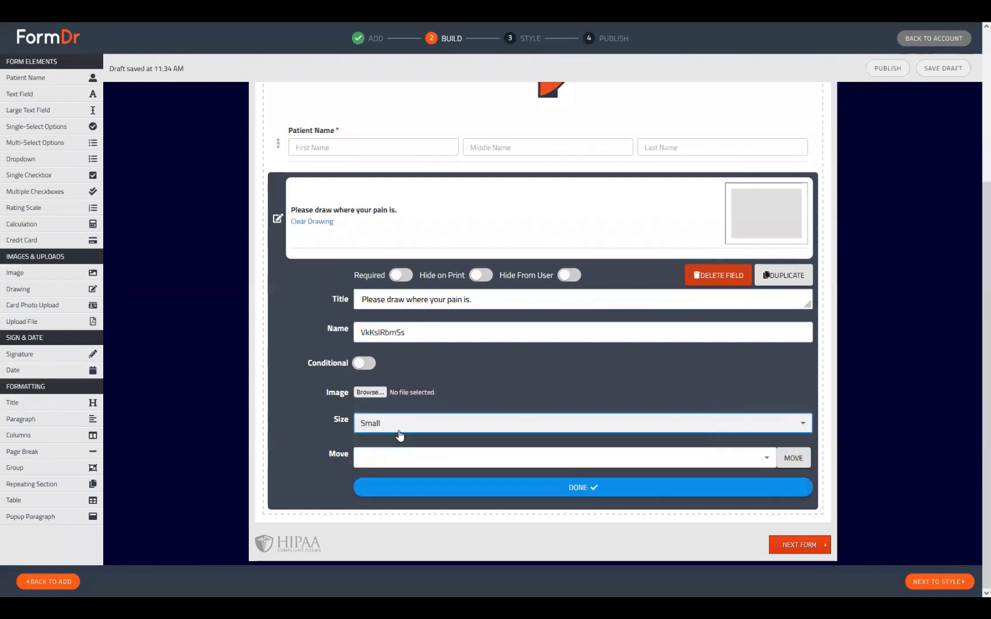
- Upload 0000bigpain.png from the Desktop as the drawing field's image and set its size to Big
left_click(373, 393)
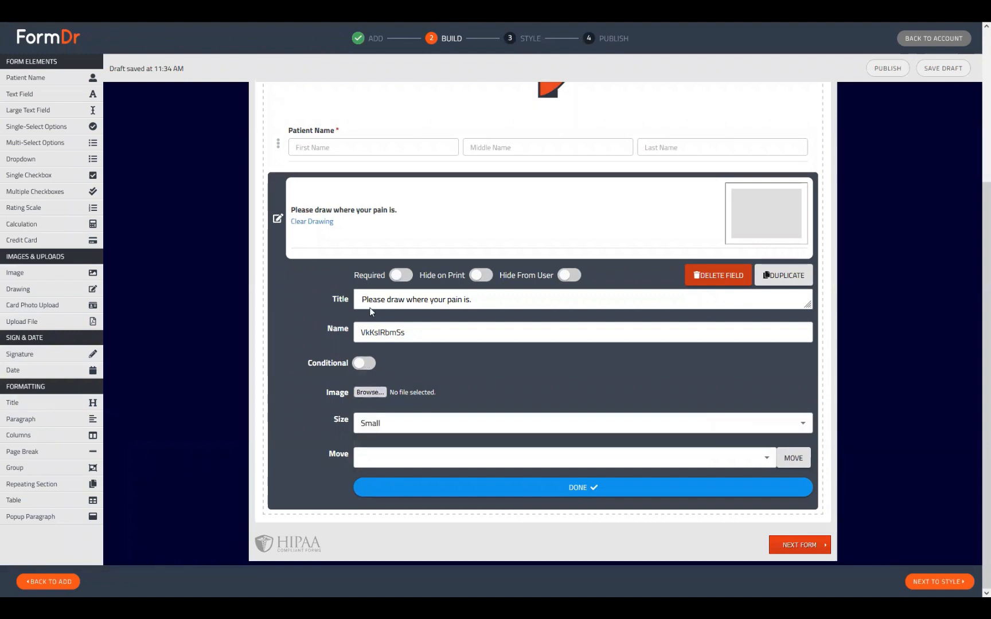
left_click(192, 384)
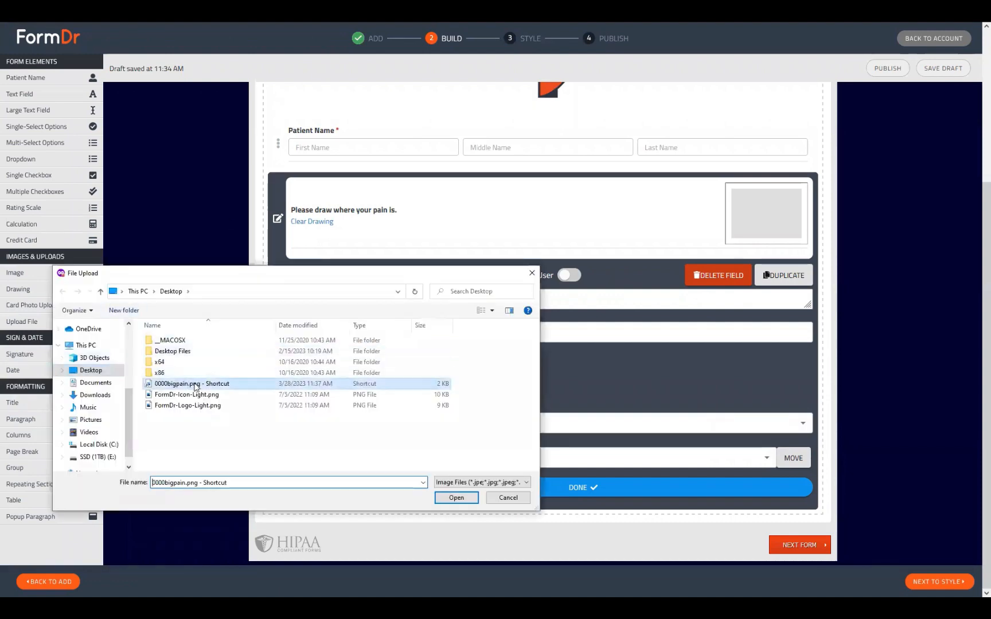
left_click(457, 497)
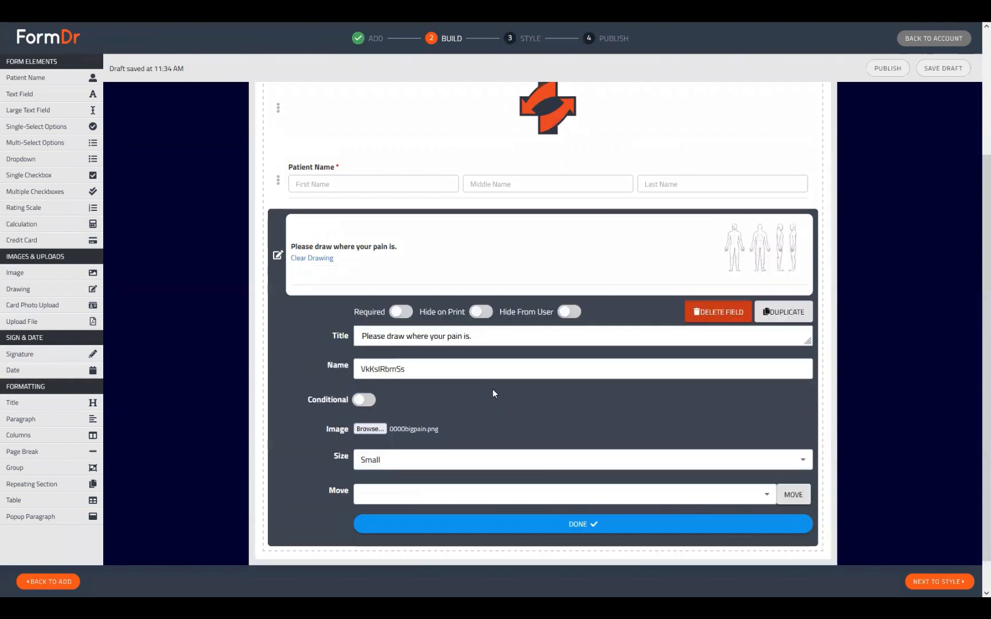
left_click(387, 462)
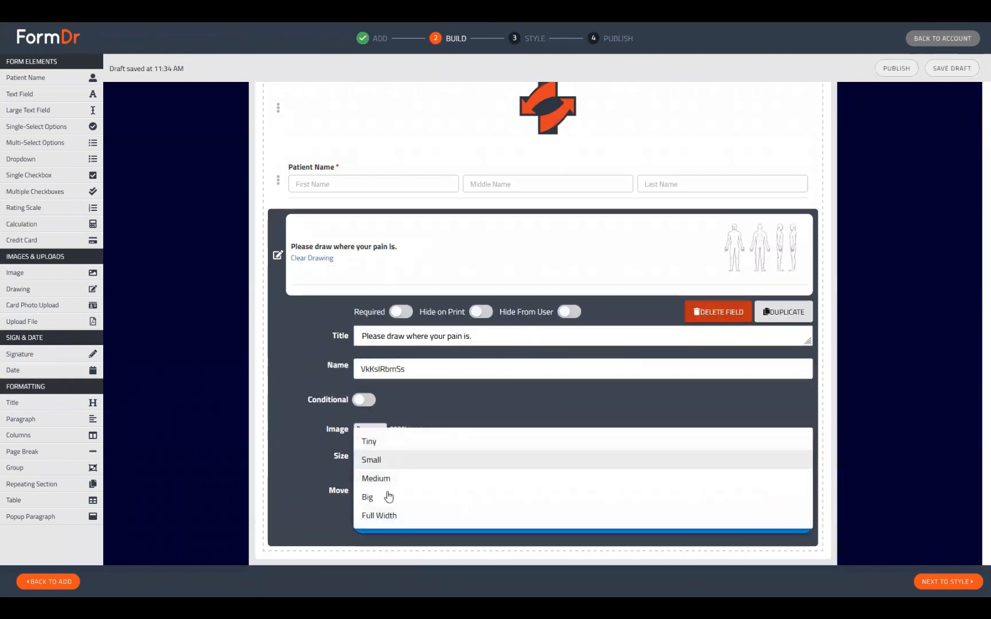
left_click(391, 516)
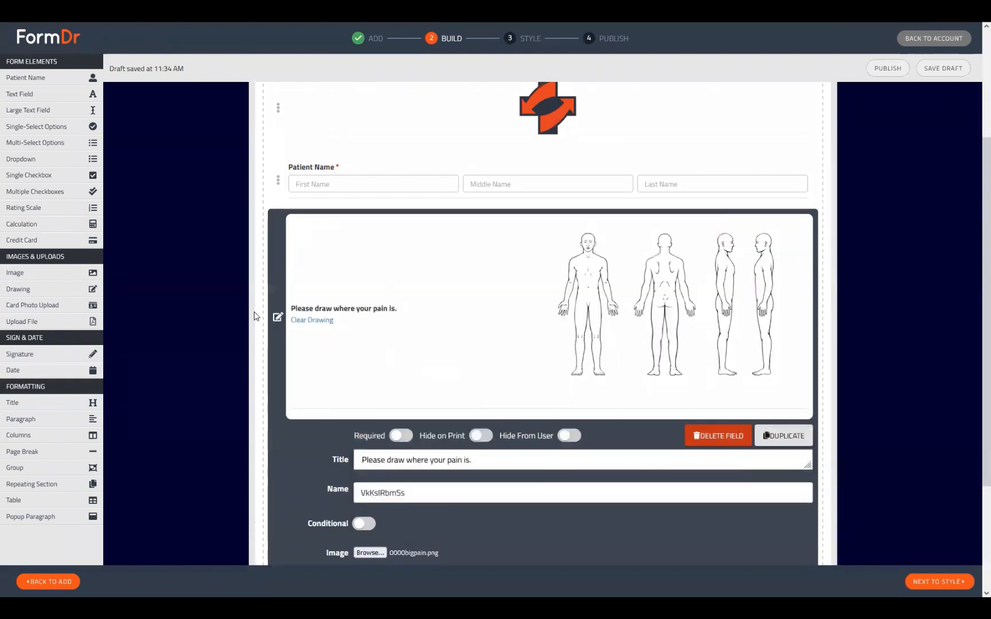
- Set the drawing field's size to Full Width and close its settings to view the body diagram
scroll(298, 336, "down", 3)
left_click(379, 427)
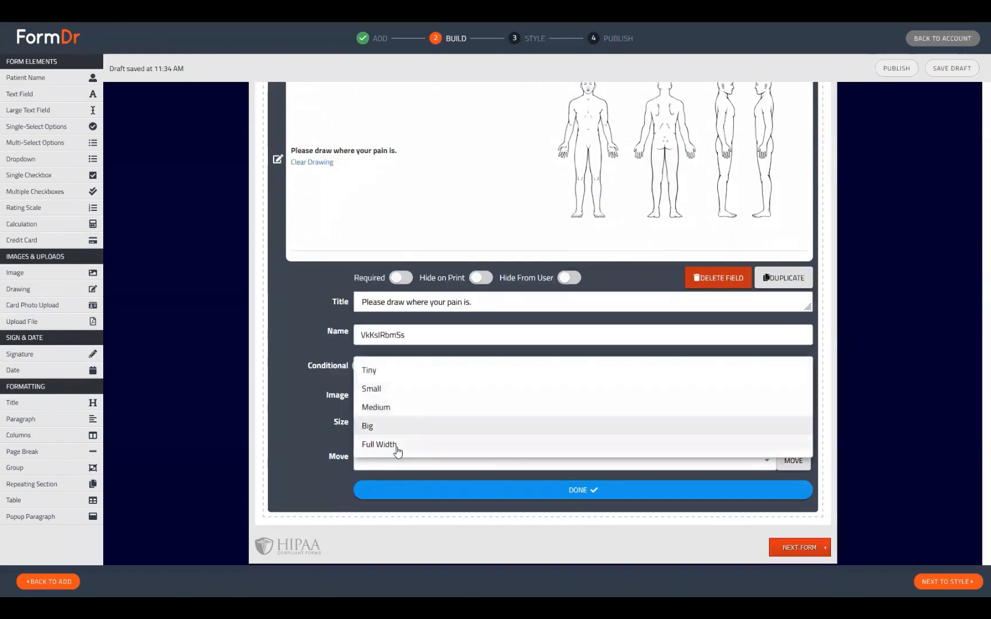
left_click(390, 445)
scroll(377, 268, "up", 3)
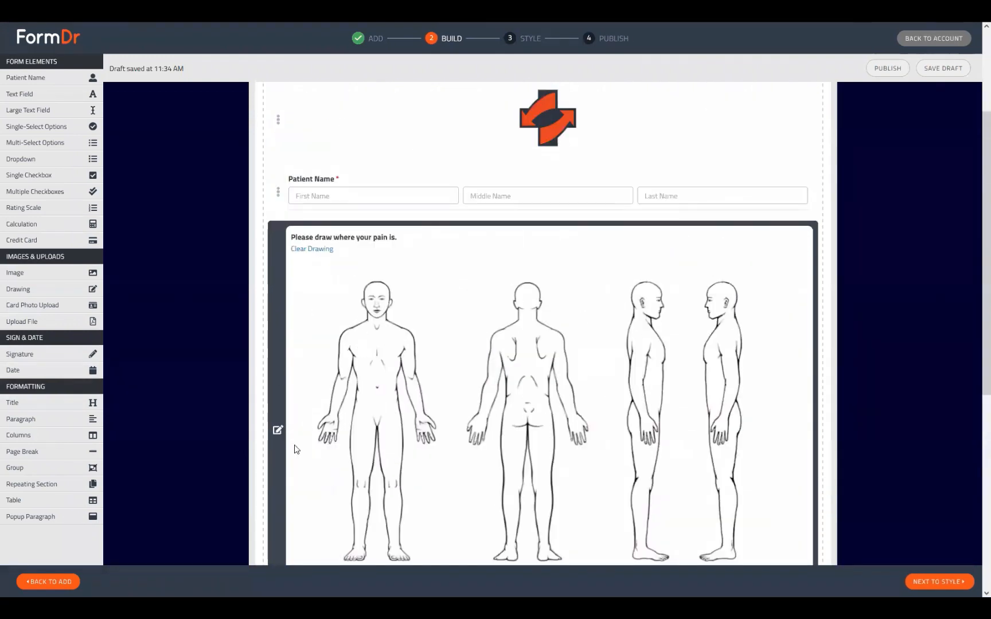
left_click(277, 430)
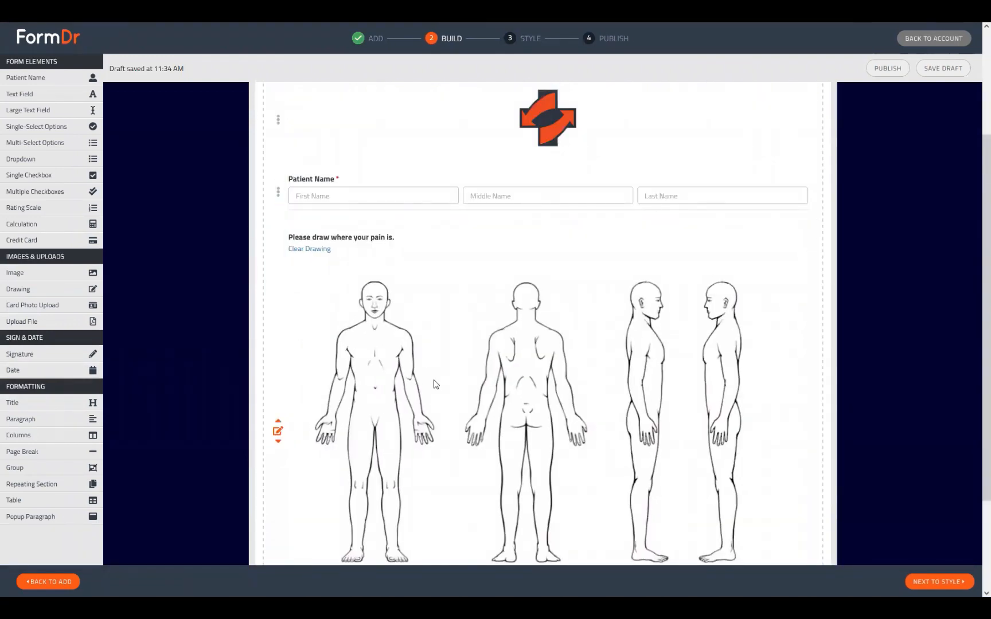
scroll(427, 395, "down", 3)
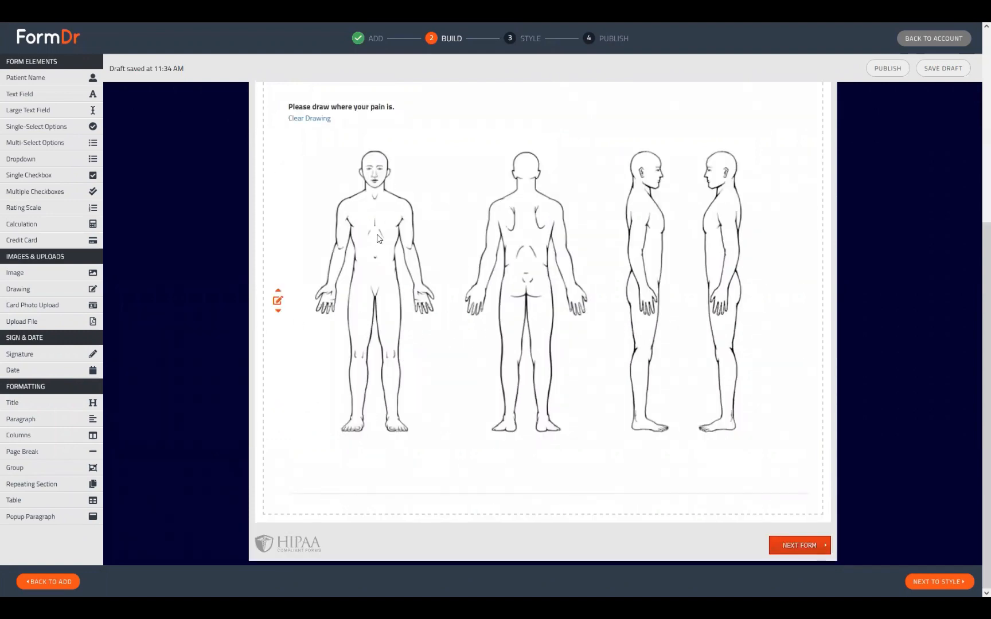
- Reopen the drawing field's settings and set its size back to Big
left_click(278, 300)
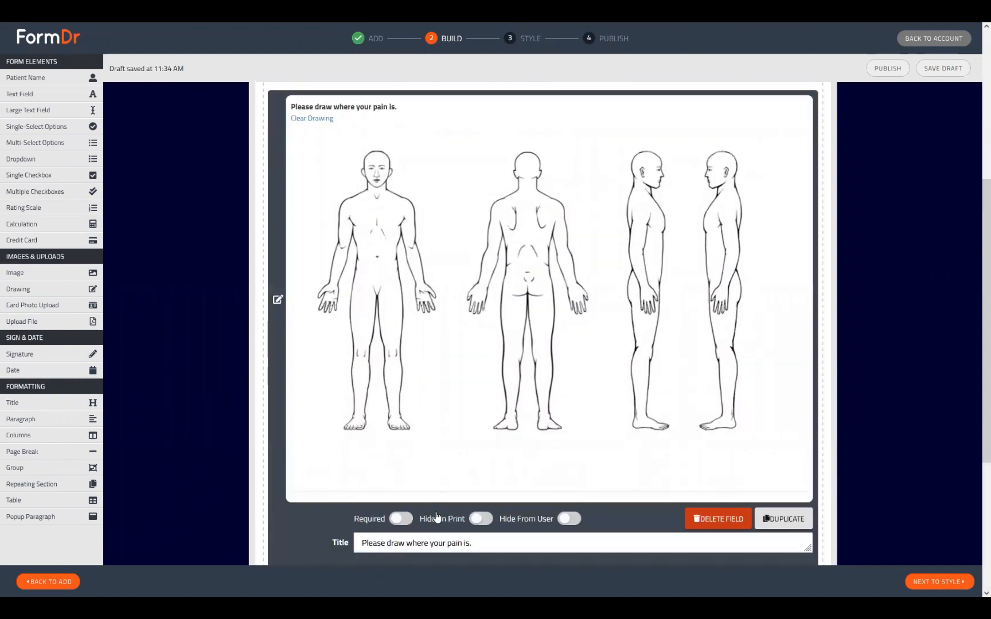
scroll(402, 475, "down", 3)
left_click(392, 508)
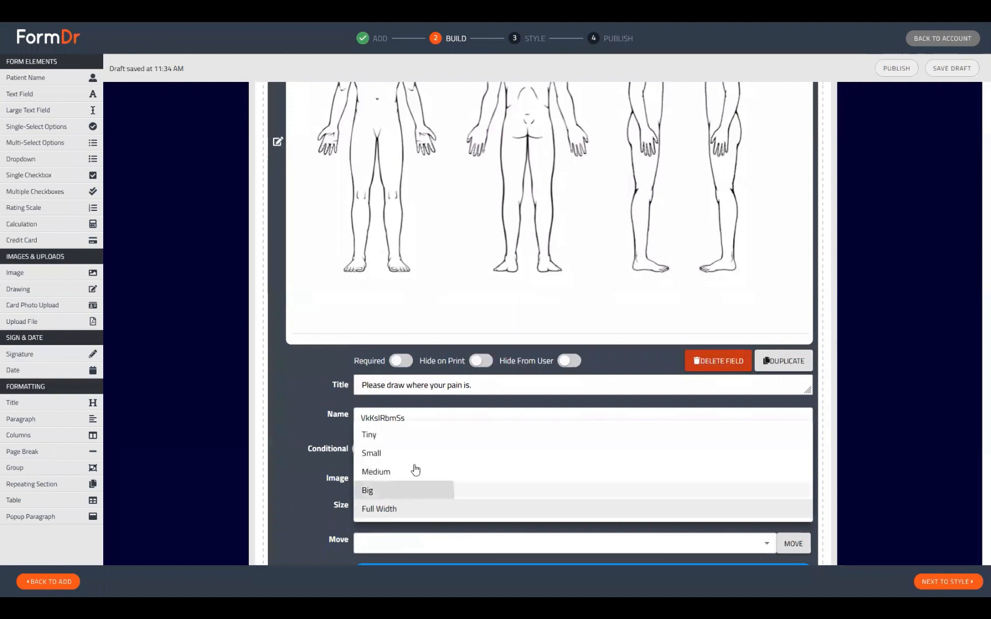
left_click(414, 491)
scroll(505, 416, "up", 4)
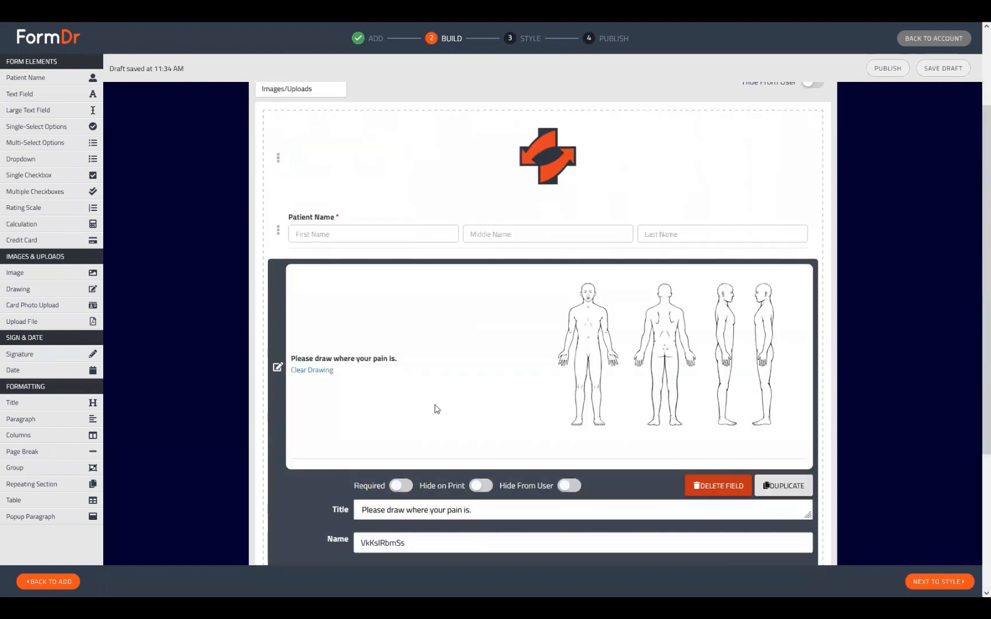
- Close the drawing field's settings, and test the field in the Style stage by drawing several marks over the body figures
left_click(277, 367)
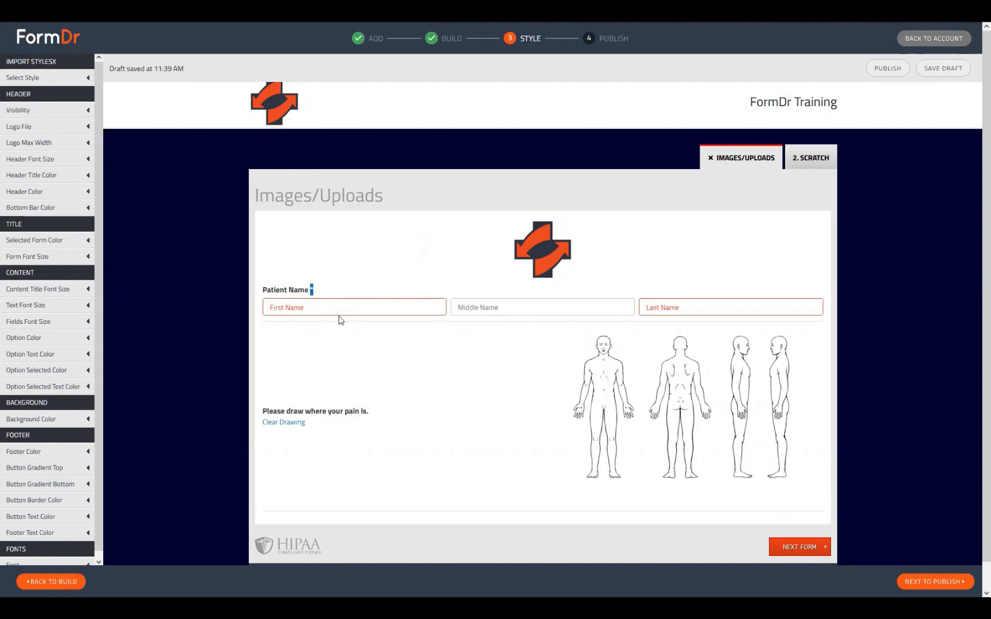
left_click(383, 393)
left_click_drag(580, 376, 746, 367)
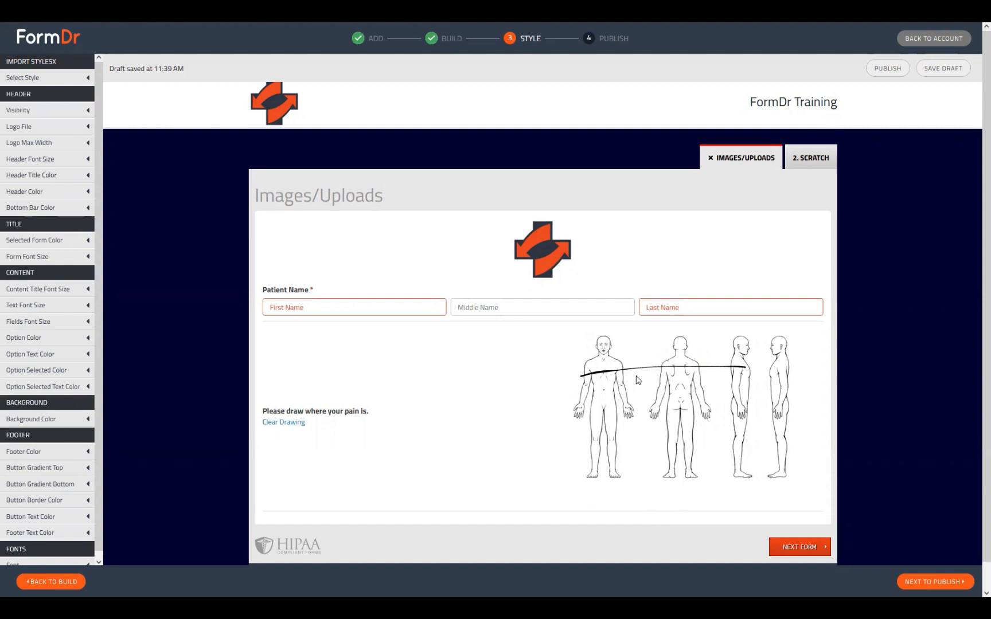
mouse_move(616, 337)
left_mouse_down()
mouse_move(596, 338)
mouse_move(608, 336)
left_mouse_up()
mouse_move(651, 406)
left_mouse_down()
mouse_move(660, 425)
mouse_move(654, 403)
left_mouse_up()
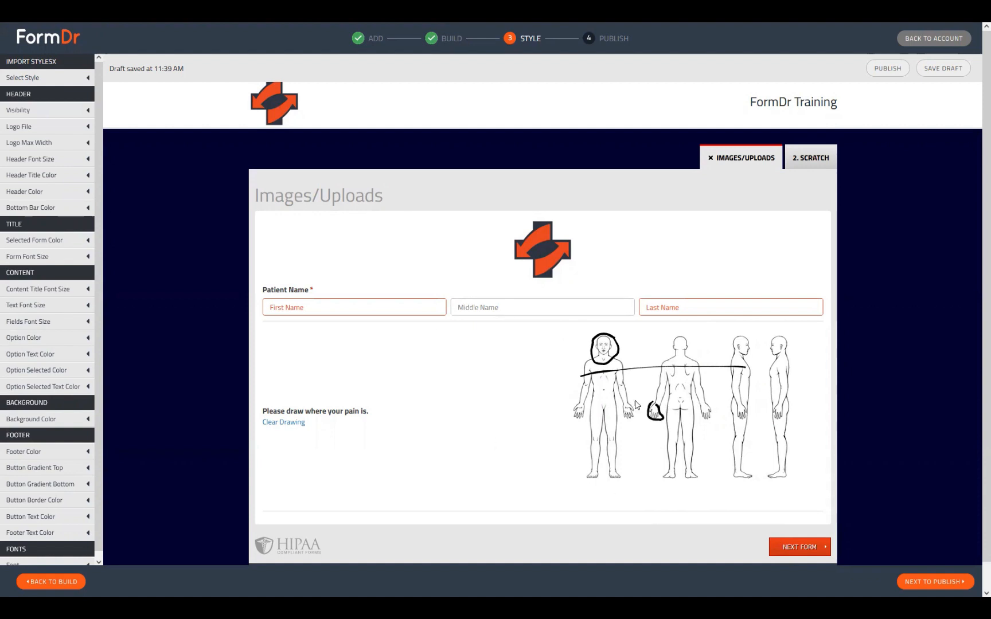
left_click_drag(669, 466, 806, 463)
left_click_drag(791, 350, 743, 404)
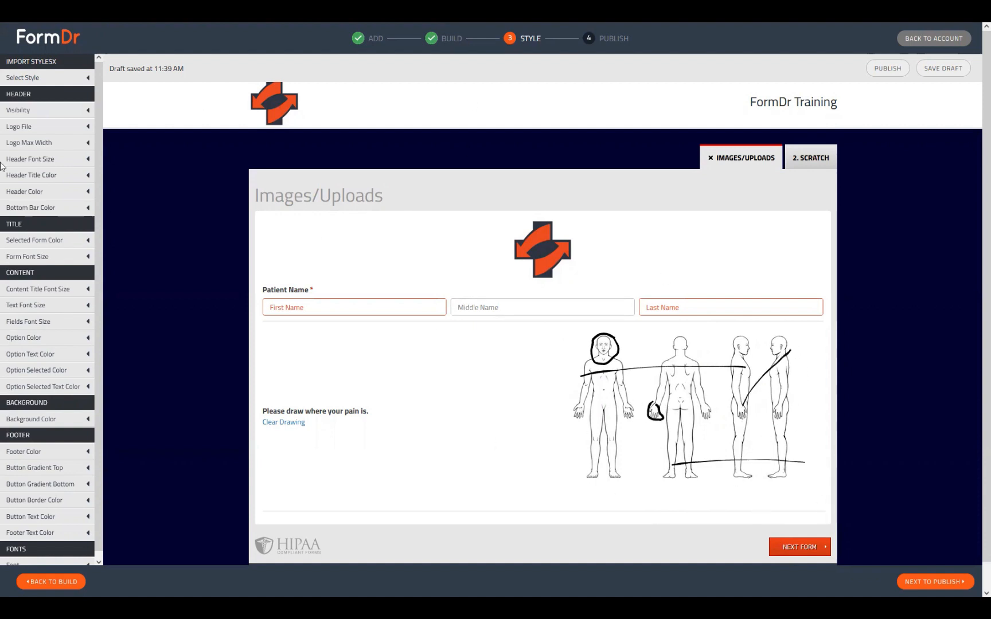
- Clear the drawing, then mark the front figure's hand and the back figure's feet
left_click(287, 423)
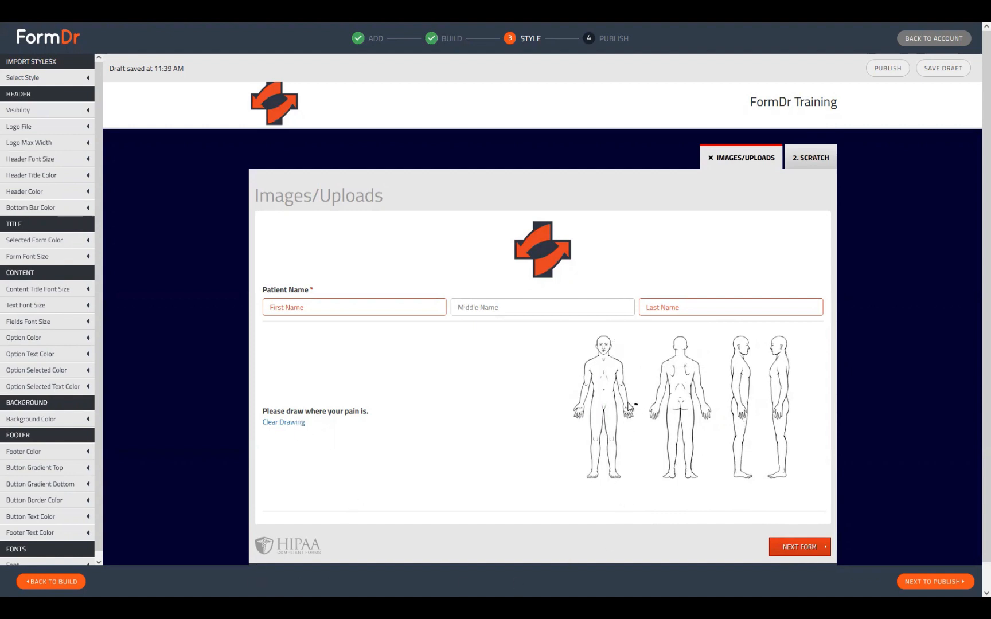
mouse_move(635, 405)
left_mouse_down()
mouse_move(625, 414)
mouse_move(638, 406)
left_mouse_up()
mouse_move(668, 480)
left_mouse_down()
mouse_move(672, 465)
mouse_move(659, 474)
mouse_move(705, 478)
left_mouse_up()
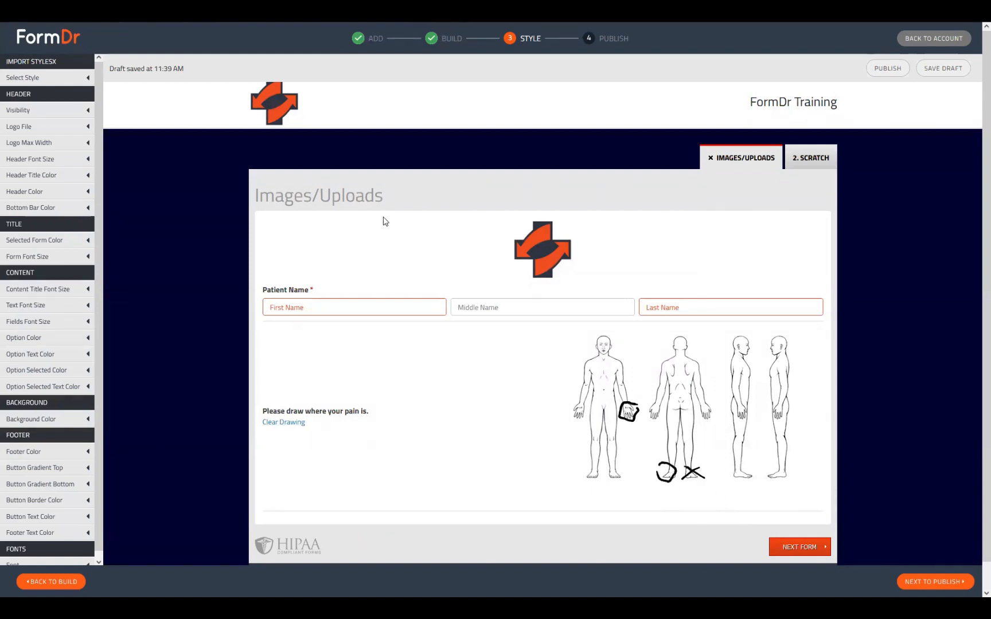
- Return to the Build stage and review the drawing field's settings, closing them when finished
left_click(40, 582)
scroll(308, 446, "down", 2)
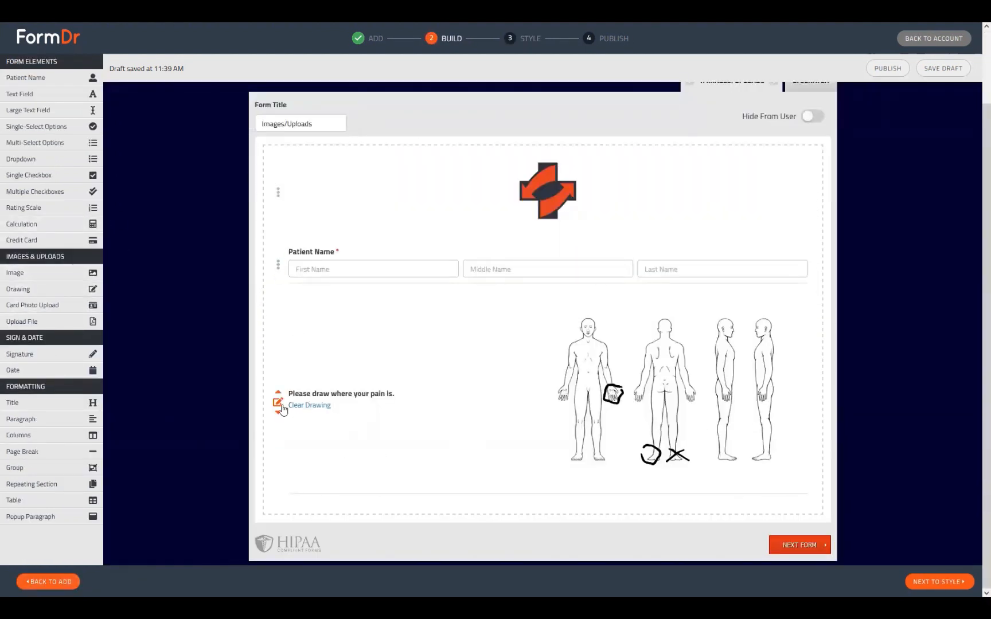
left_click(422, 442)
scroll(610, 442, "down", 3)
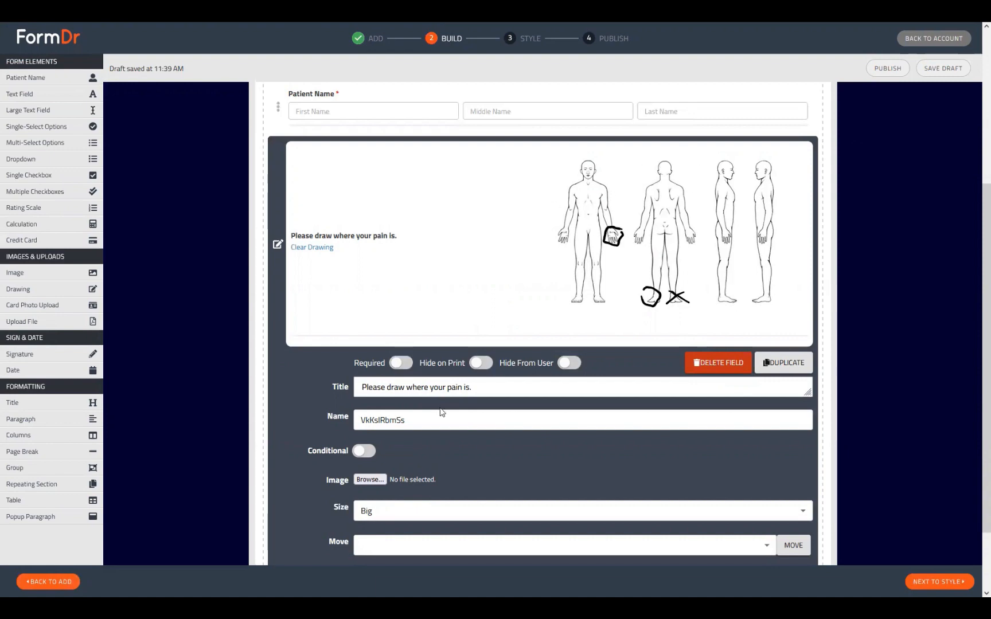
scroll(355, 411, "down", 2)
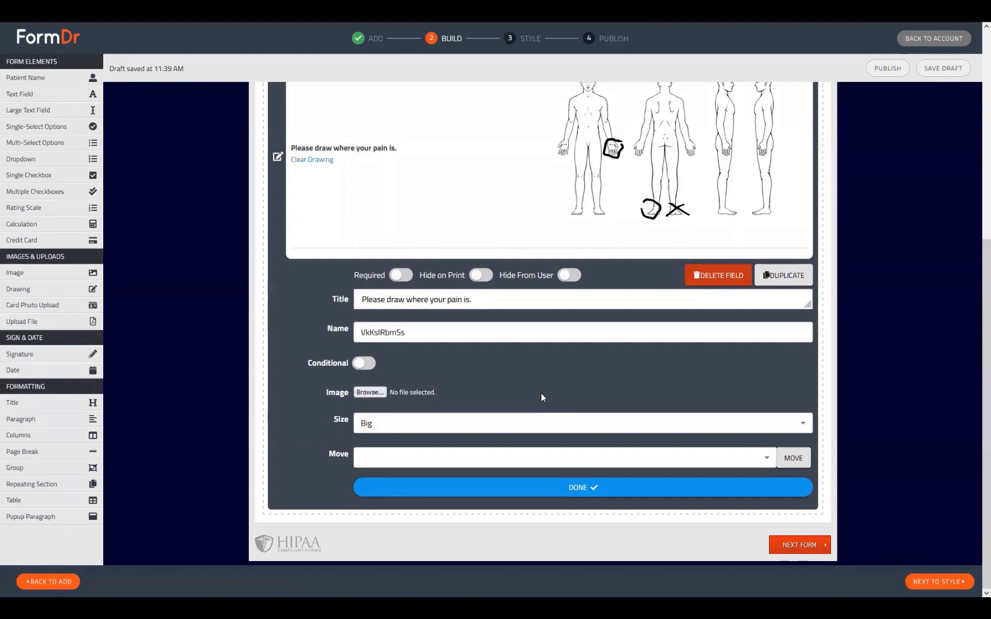
scroll(449, 460, "up", 2)
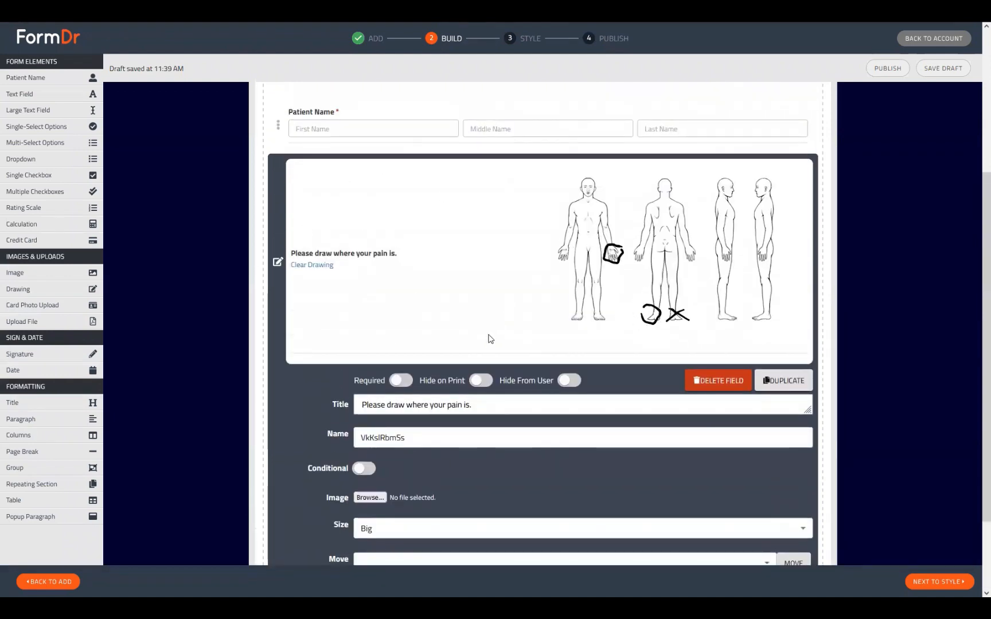
scroll(287, 431, "down", 2)
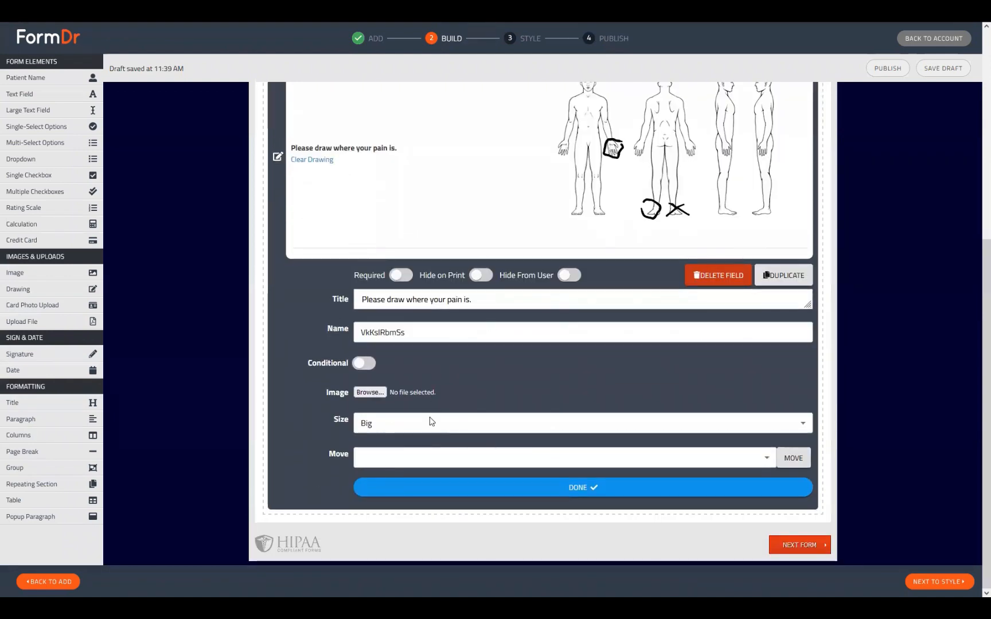
scroll(344, 277, "up", 2)
left_click(279, 266)
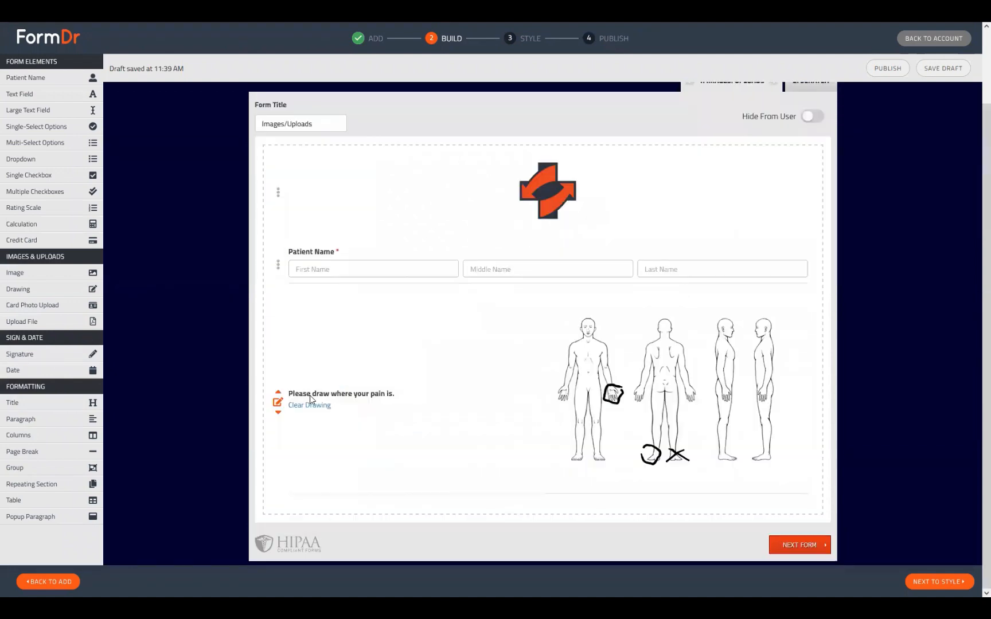
- Add a Card Photo Upload element below the drawing field and open its settings
left_click(32, 307)
scroll(507, 438, "down", 2)
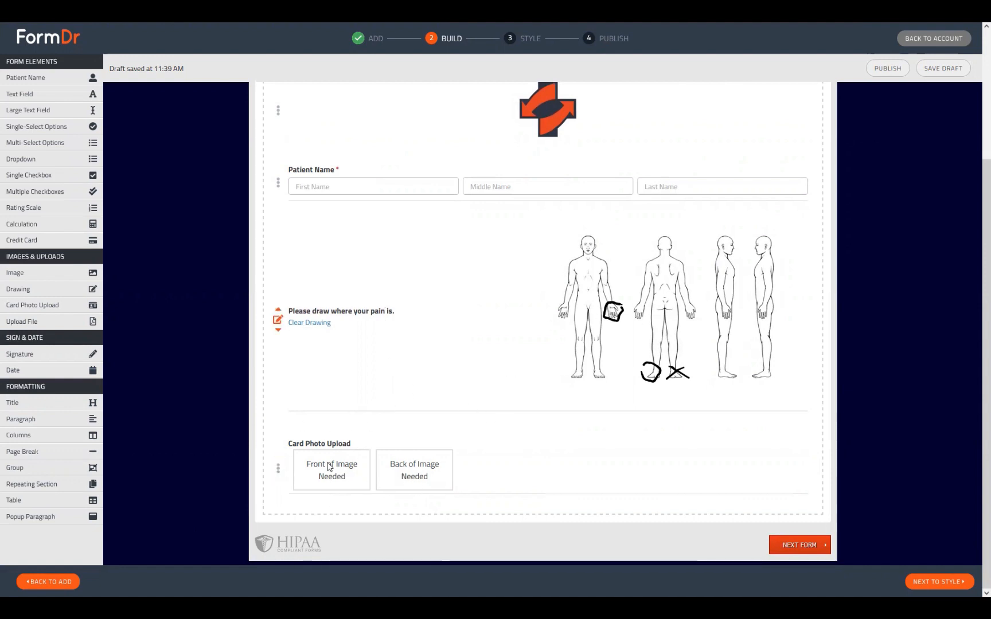
left_click(277, 471)
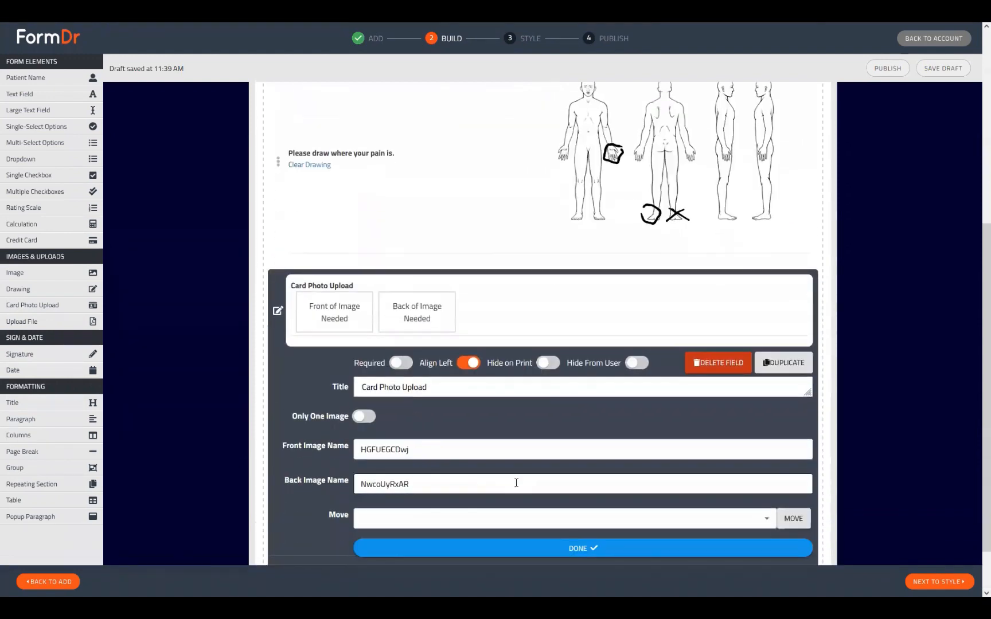
- Try the card photo field with Required on and with Align Left off, restoring each option
left_click(408, 364)
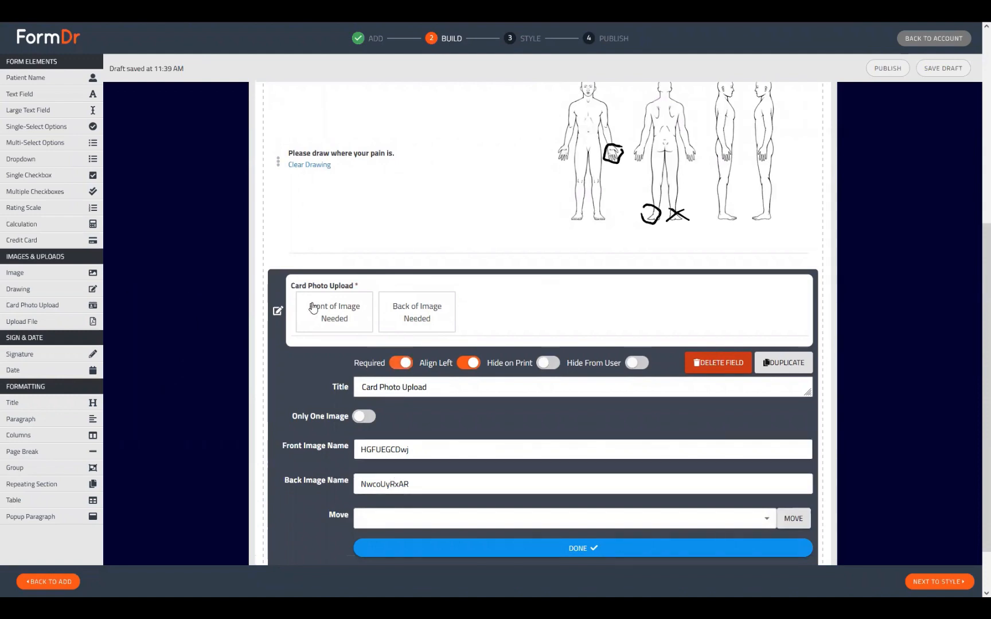
left_click(396, 363)
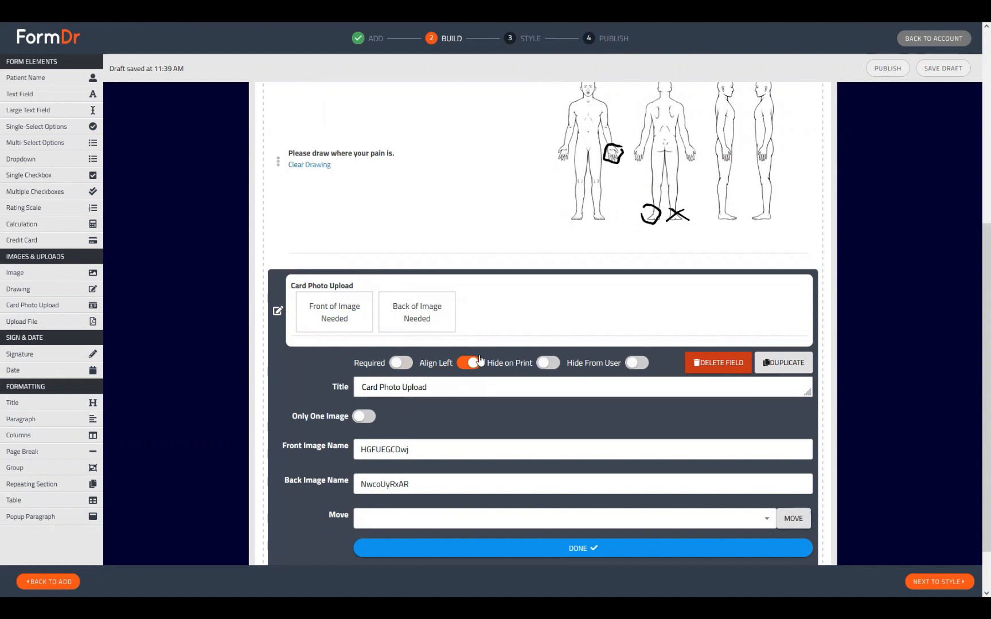
left_click(459, 363)
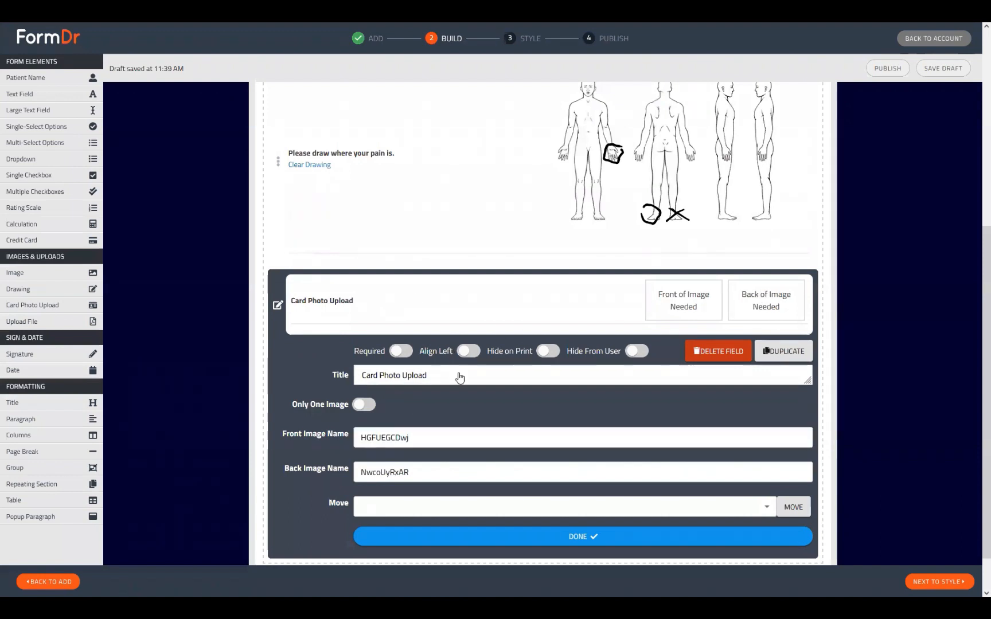
left_click(469, 351)
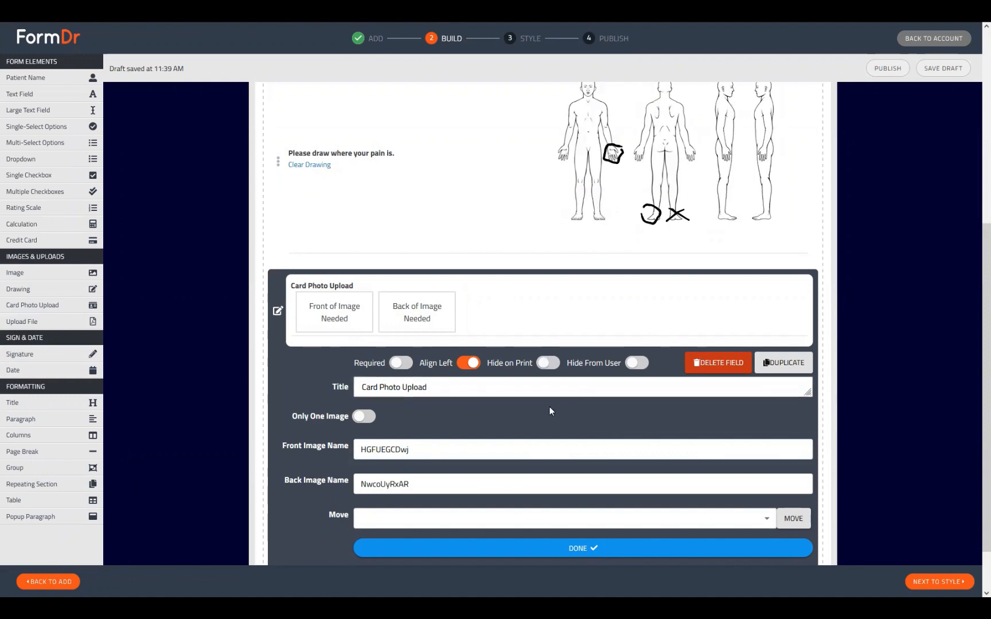
- Change the card photo field's title to "Upload Insurance Card"
left_click_drag(468, 388, 202, 400)
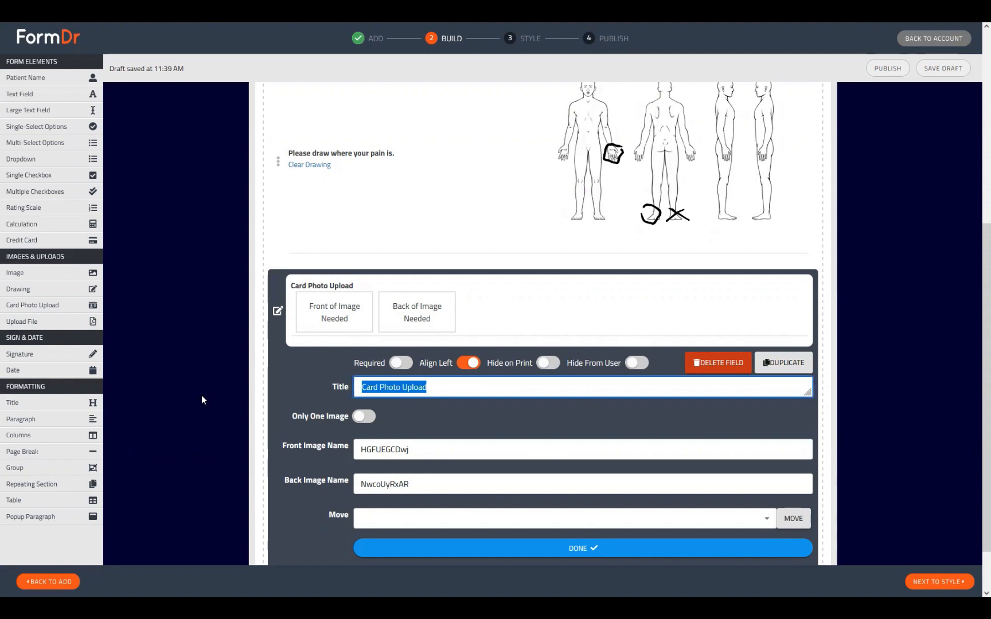
type("Up")
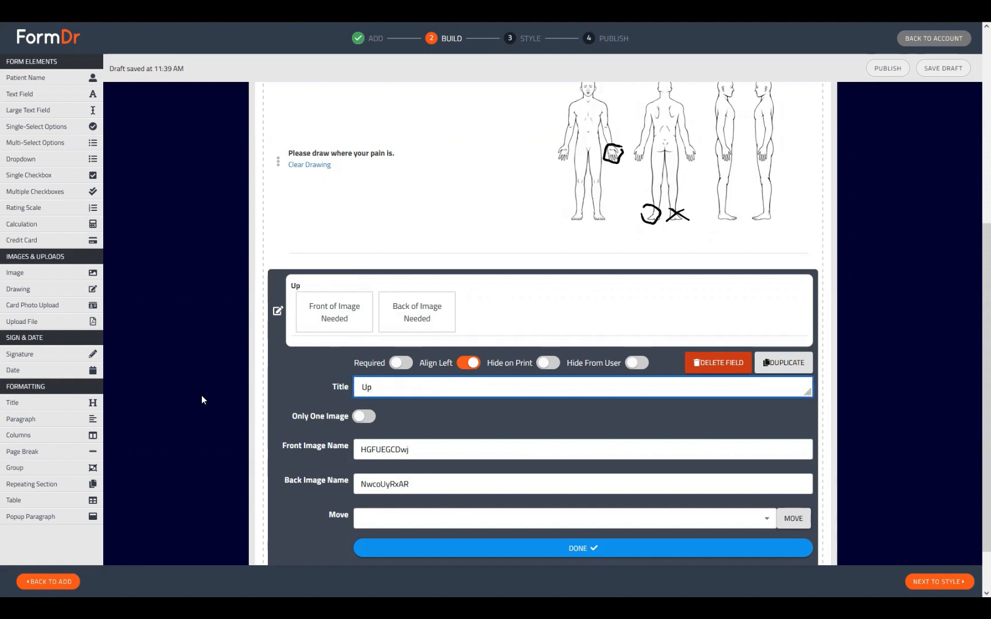
type("load Insurance Card")
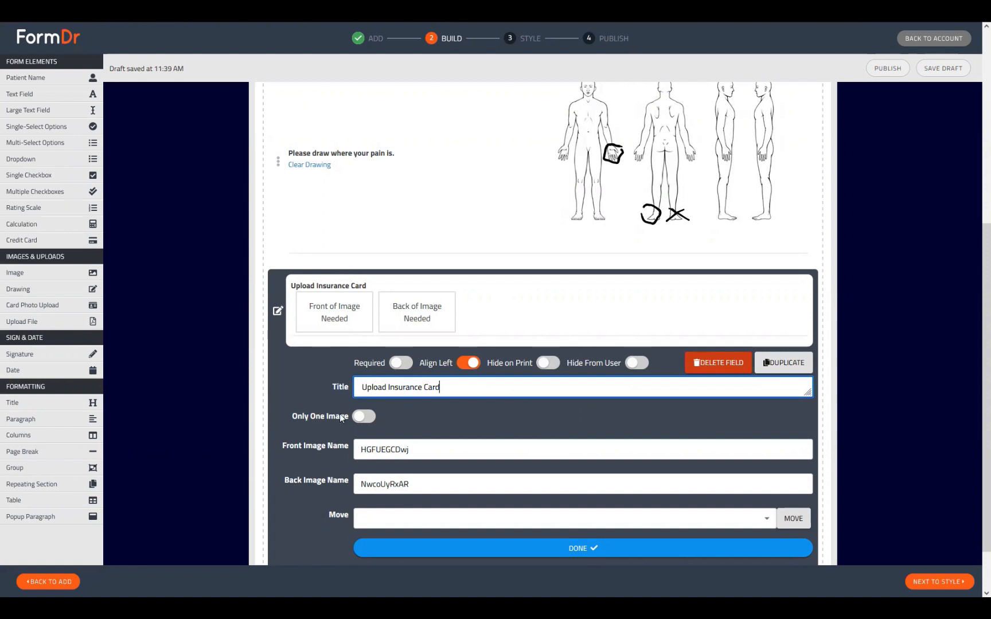
- Try the Only One Image option on the insurance card field, turn it off again, and close the field's settings
left_click(362, 418)
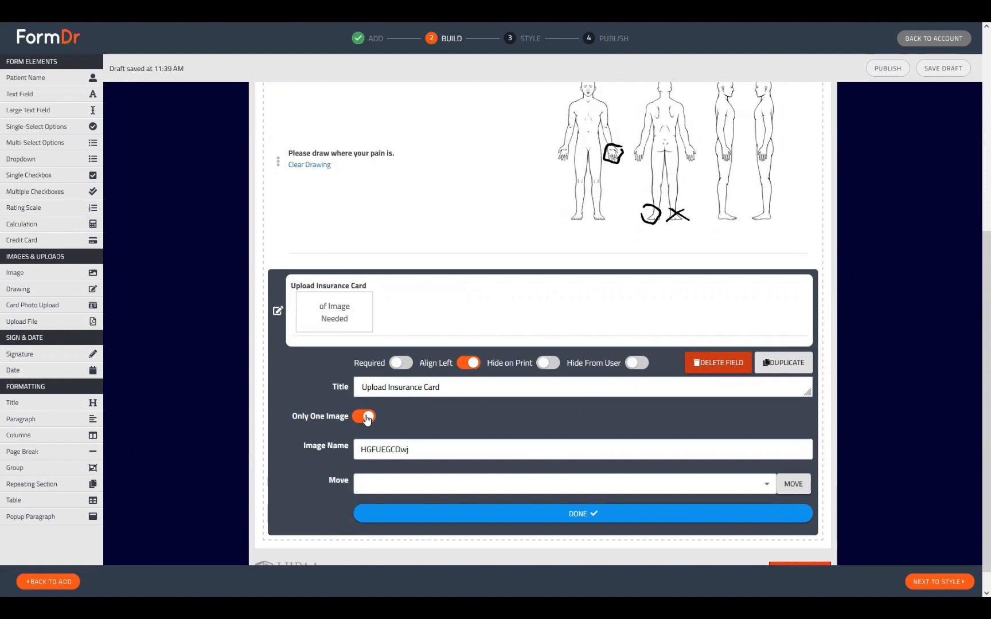
left_click(364, 417)
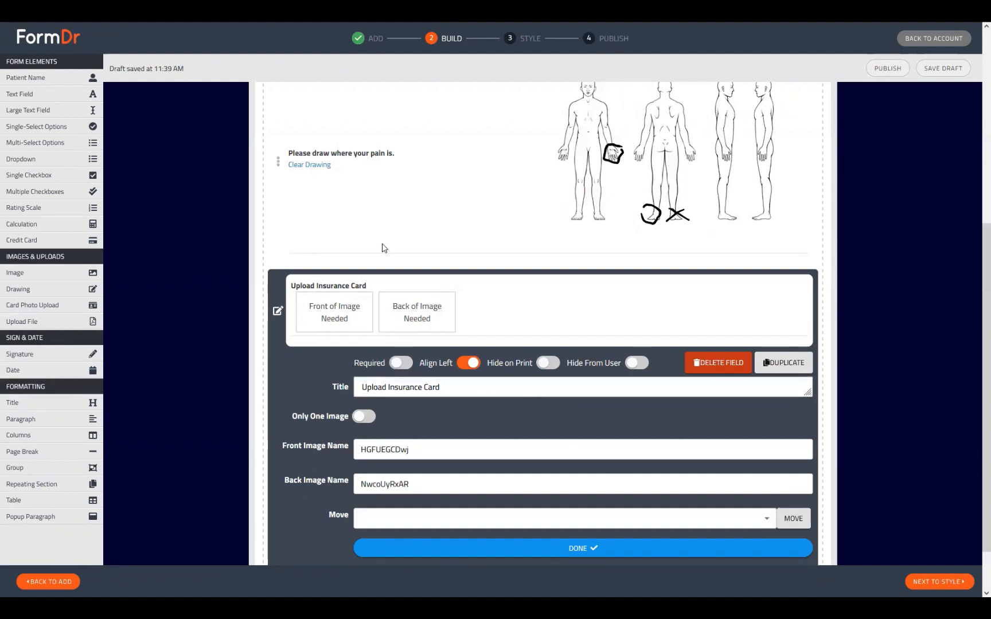
scroll(436, 447, "down", 1)
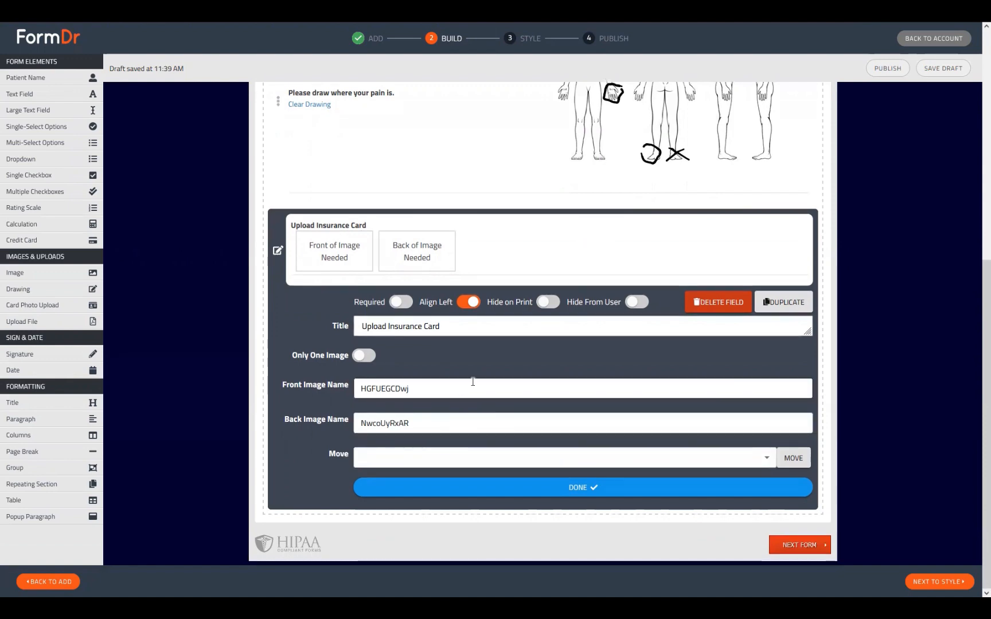
left_click(613, 492)
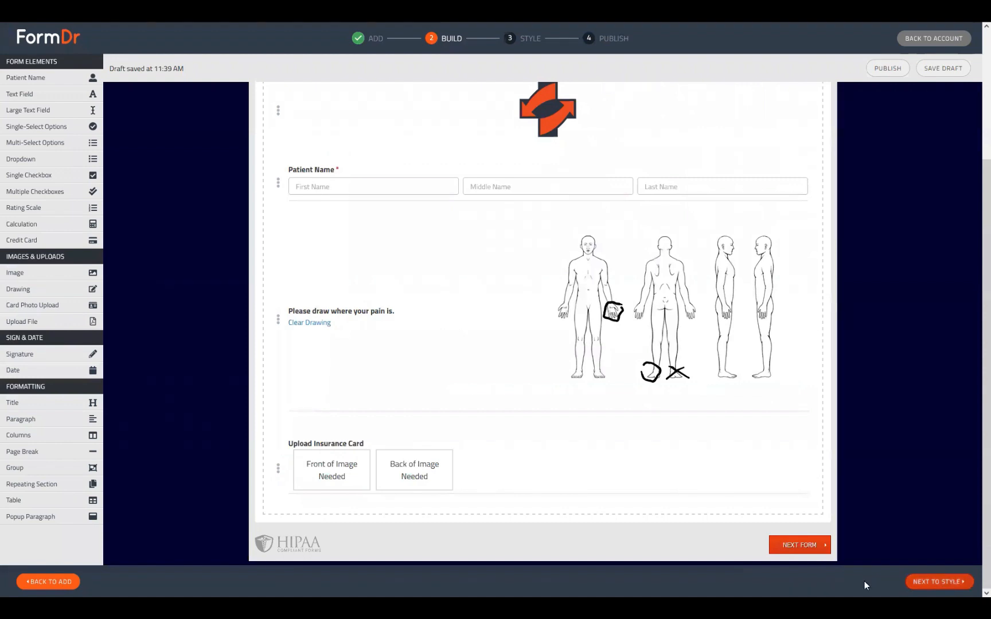
- Go to the Style stage and draw circles around the front figure's head and the last side figure's lower leg
scroll(512, 339, "down", 3)
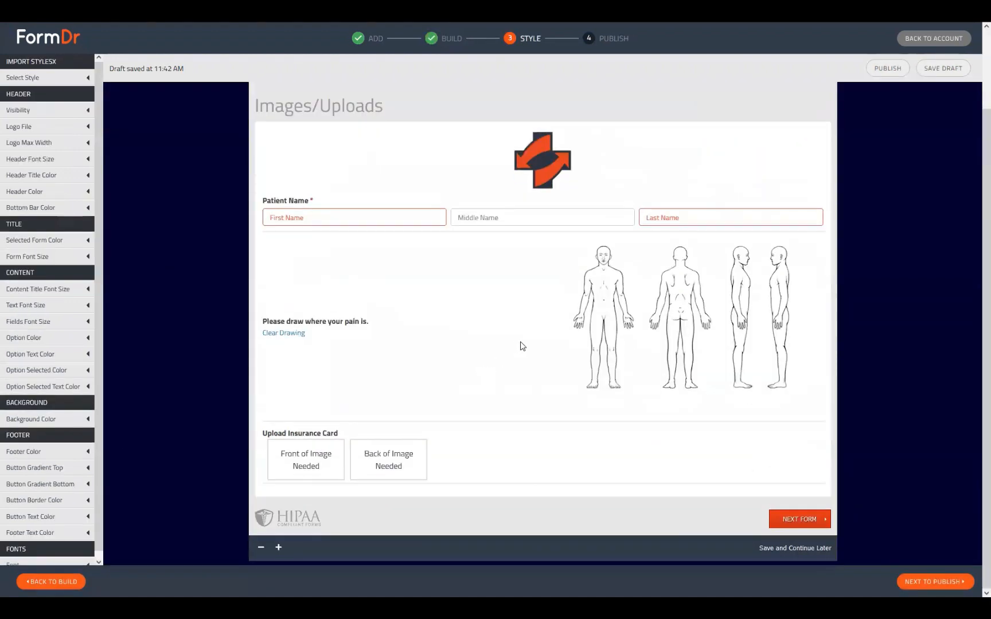
mouse_move(624, 236)
left_mouse_down()
mouse_move(636, 270)
mouse_move(626, 245)
left_mouse_up()
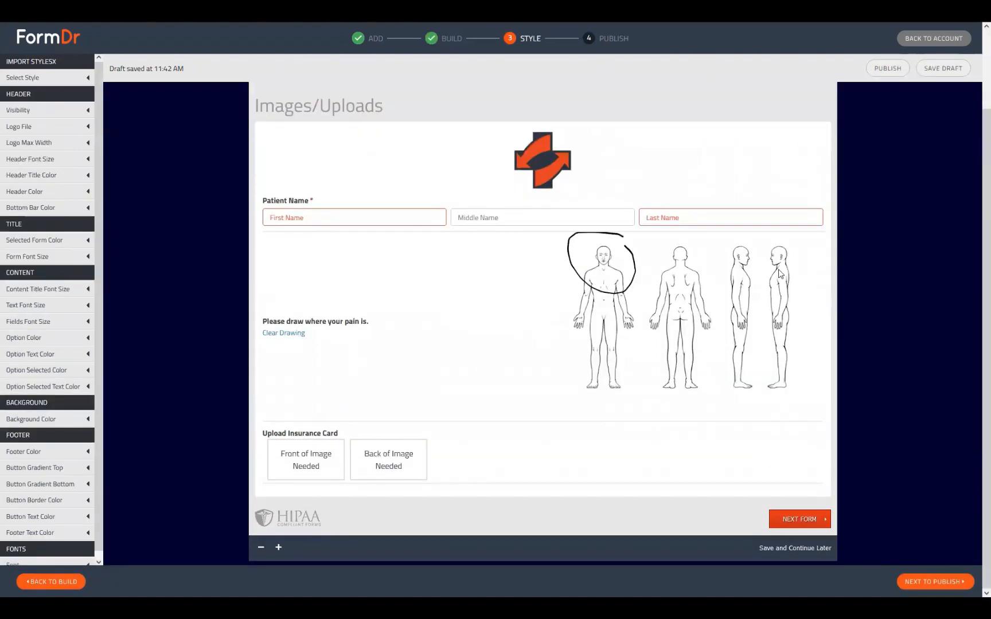
mouse_move(787, 343)
left_mouse_down()
mouse_move(762, 404)
mouse_move(805, 403)
left_mouse_up()
- Upload FormDr-Icon-Light.png from the Desktop as the front image of the insurance card
left_click(328, 478)
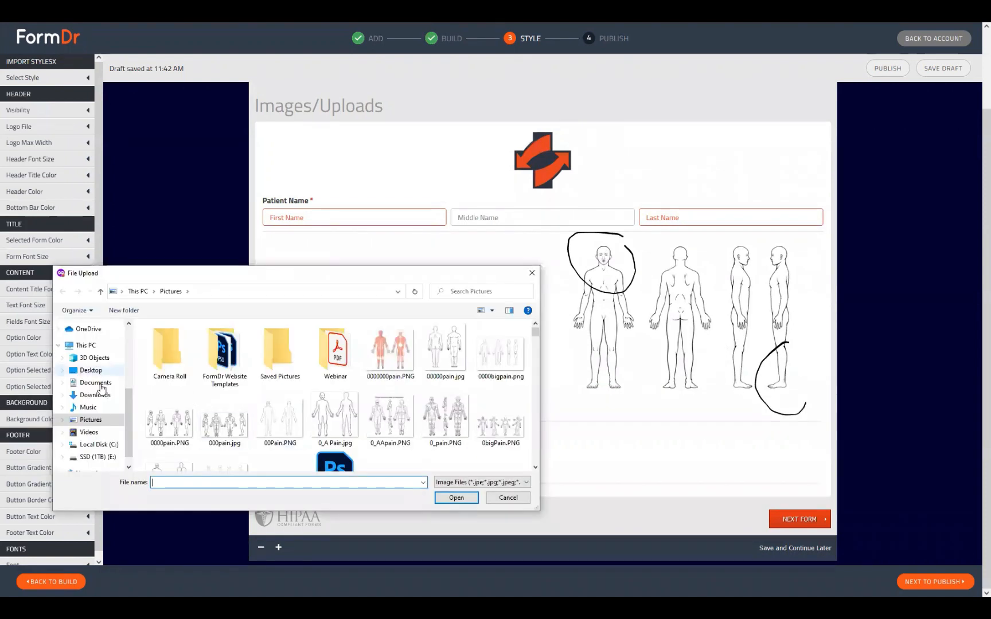
left_click(95, 382)
left_click(91, 370)
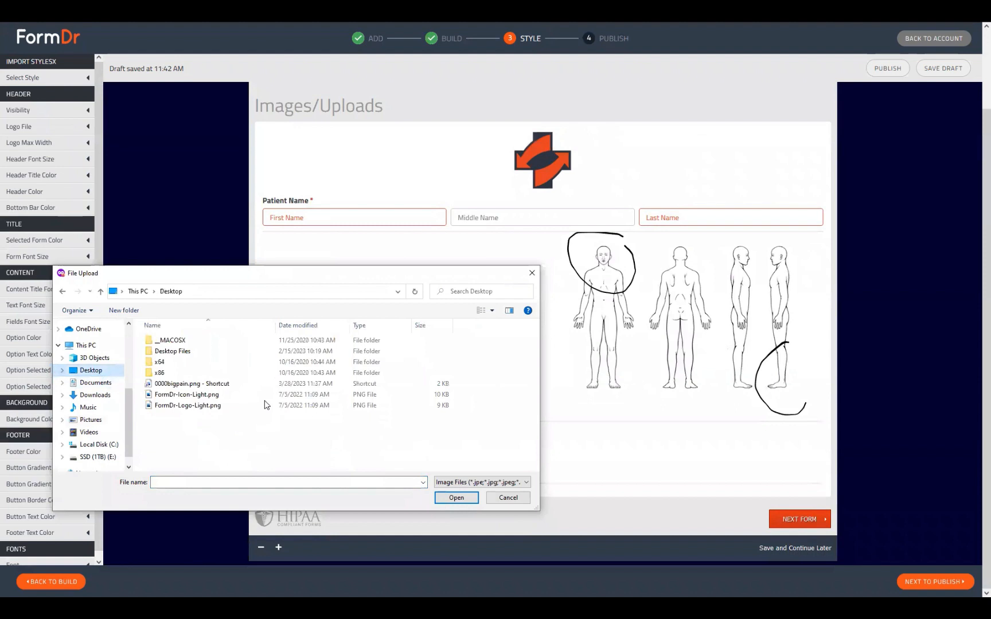
left_click(195, 394)
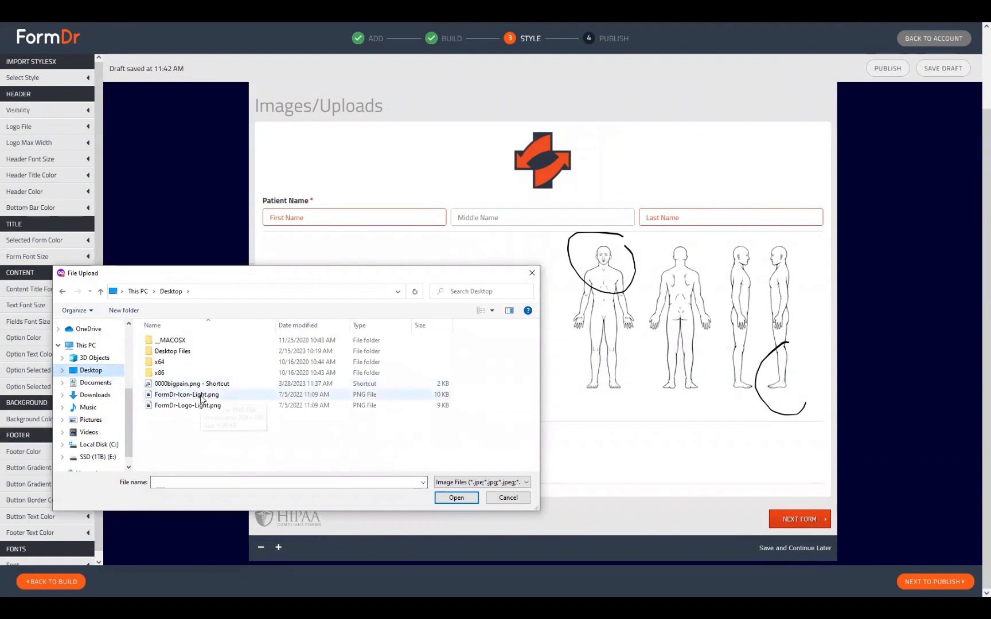
left_click(447, 498)
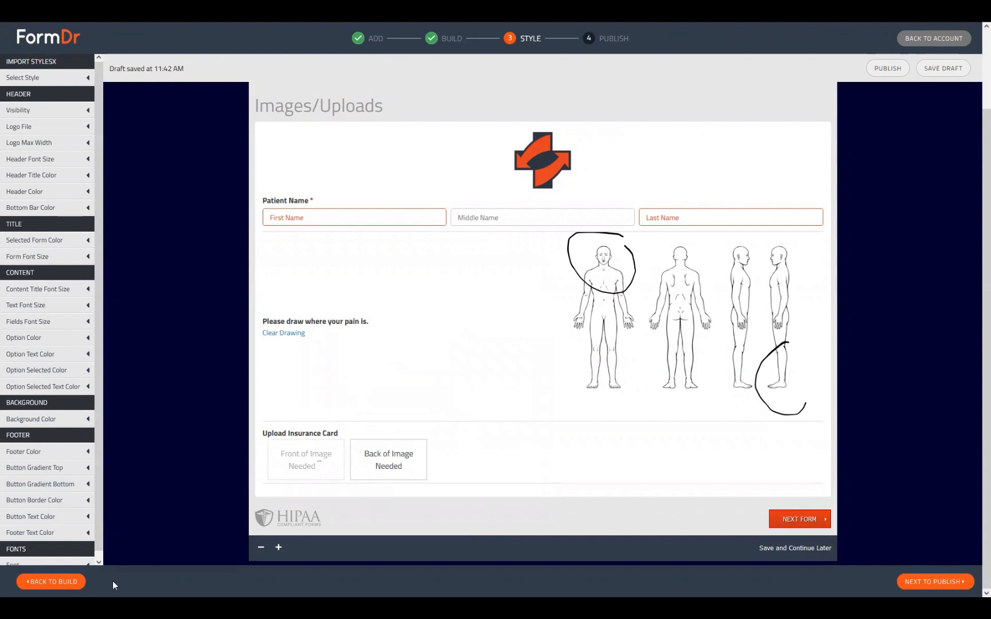
- Return to the Build stage, add an Upload File element below the insurance card field, and open its settings
left_click(74, 583)
scroll(400, 464, "down", 2)
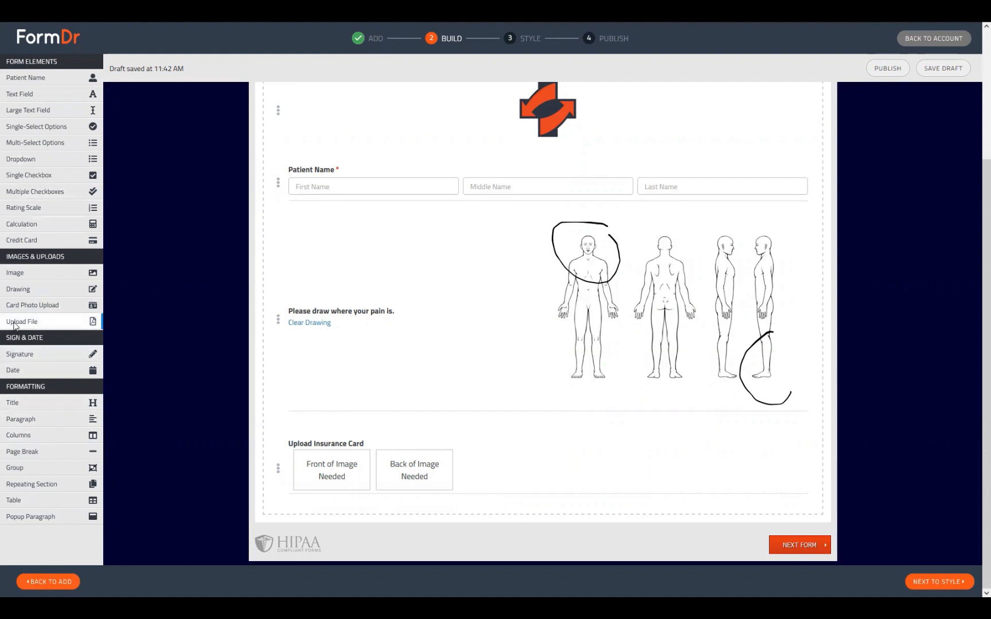
left_click_drag(17, 323, 387, 521)
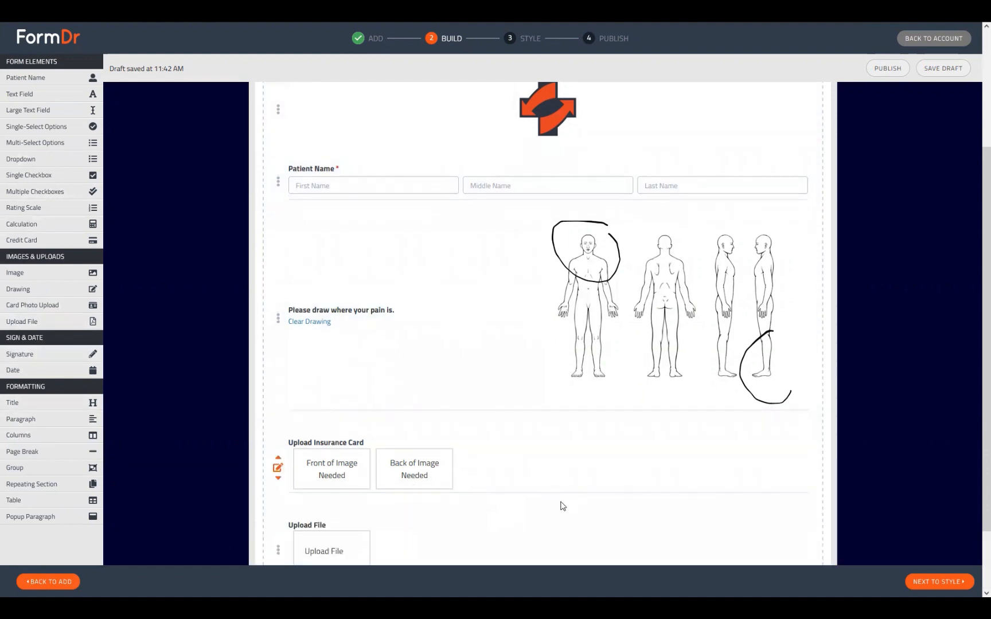
scroll(488, 402, "down", 1)
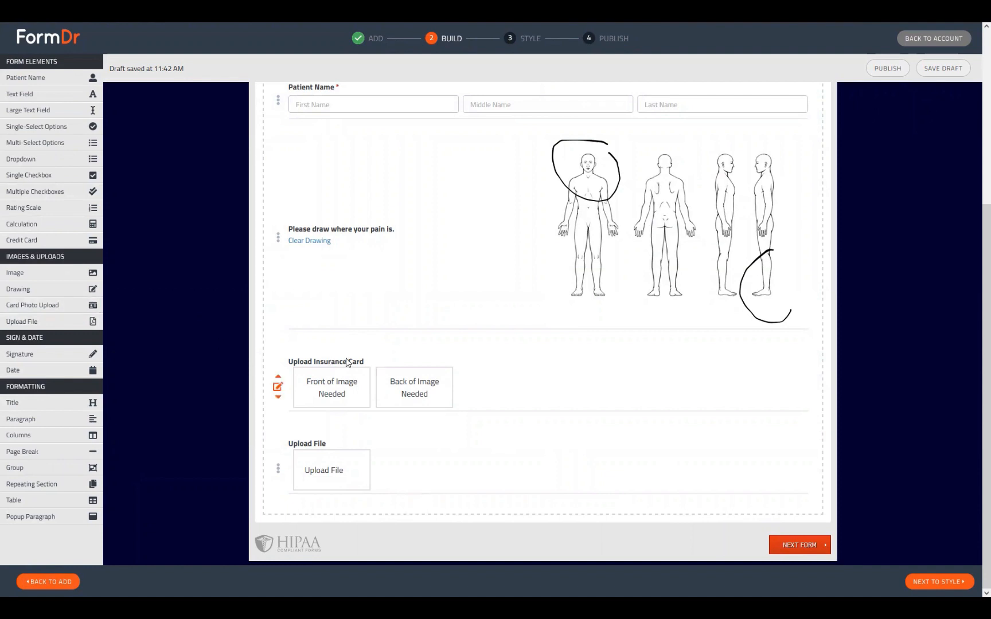
mouse_move(347, 361)
left_mouse_down()
mouse_move(325, 357)
mouse_move(344, 364)
left_mouse_up()
left_click(277, 469)
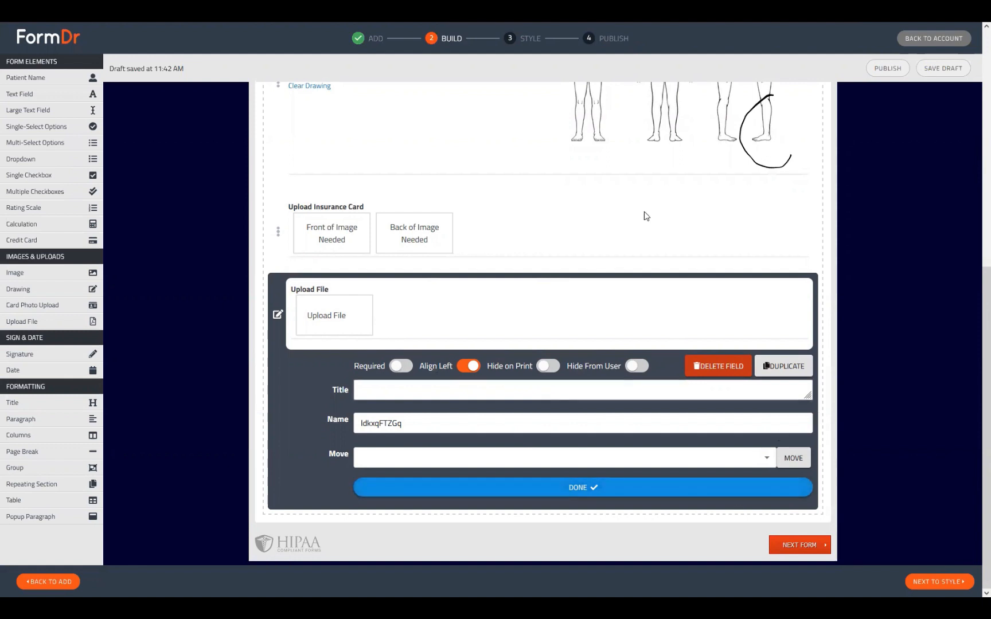
- Title the upload file field "Upload Medications" and close its settings
left_click(379, 392)
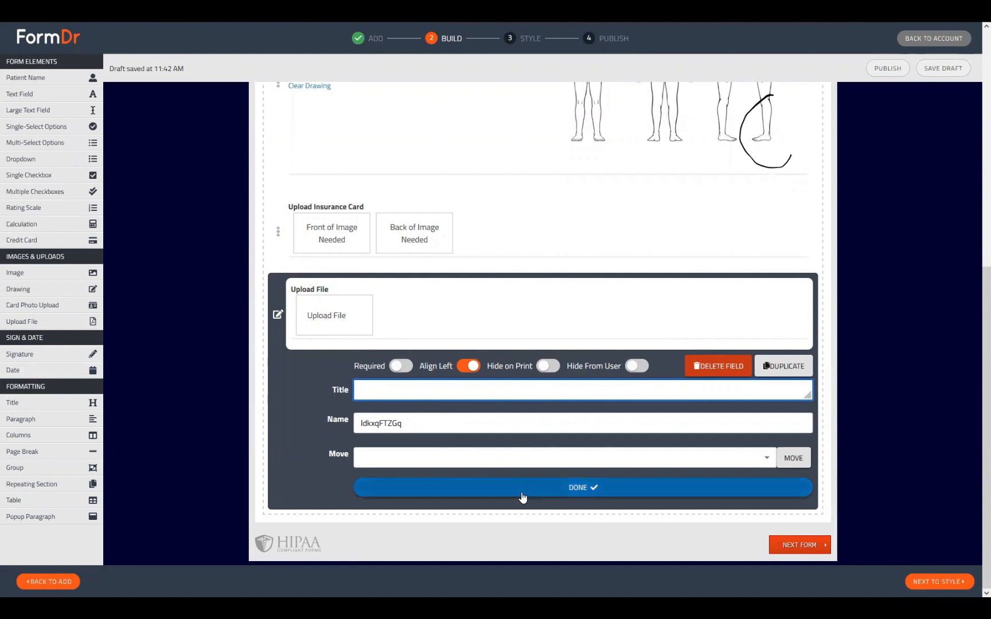
type("Upload Medications")
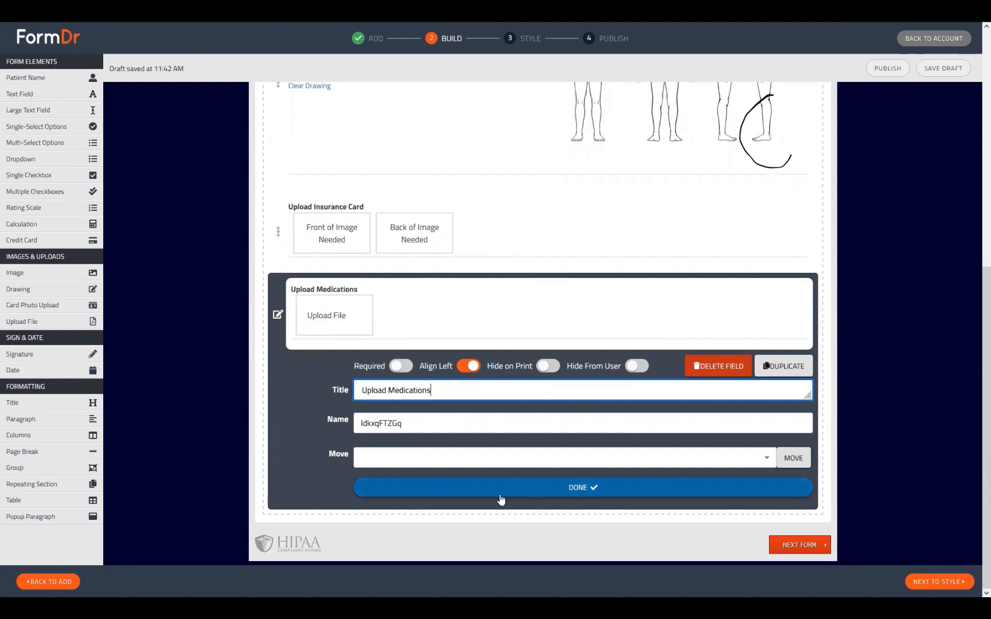
left_click(499, 494)
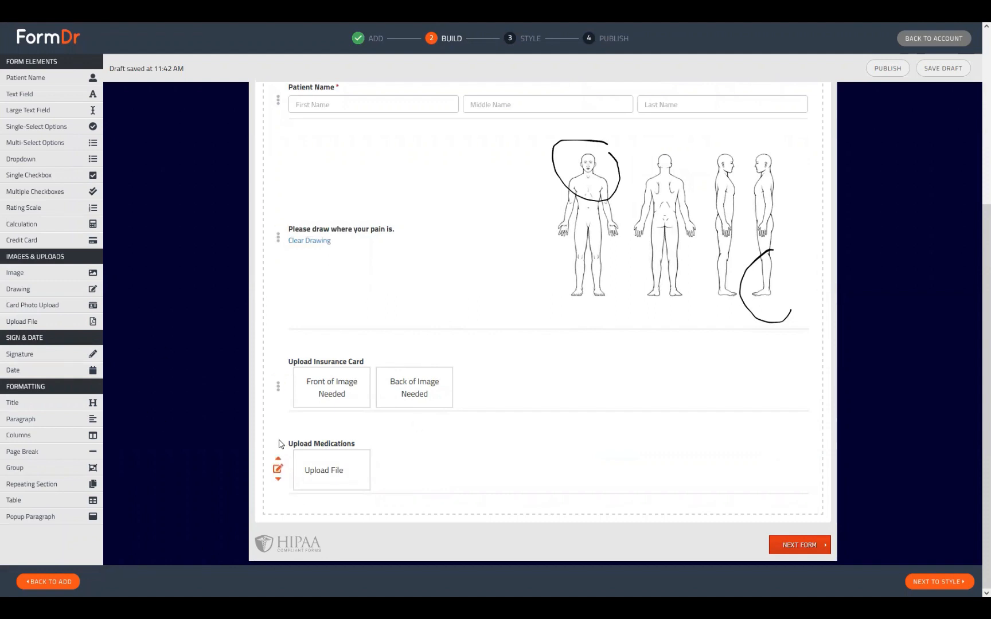
- Publish the packet under the name FormDr Training and open its live form from My Forms
left_click(940, 580)
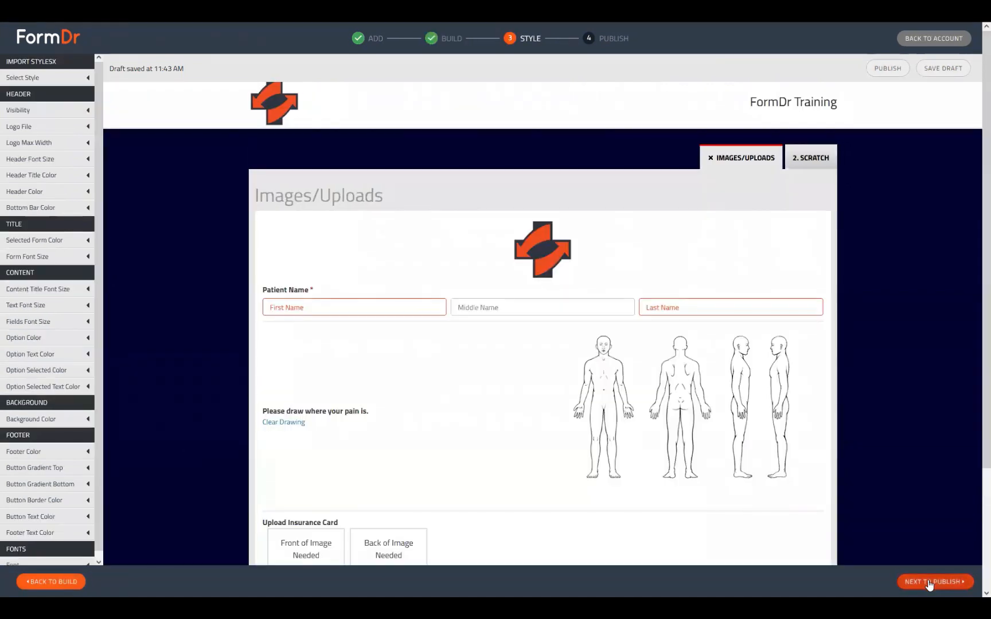
scroll(670, 468, "down", 3)
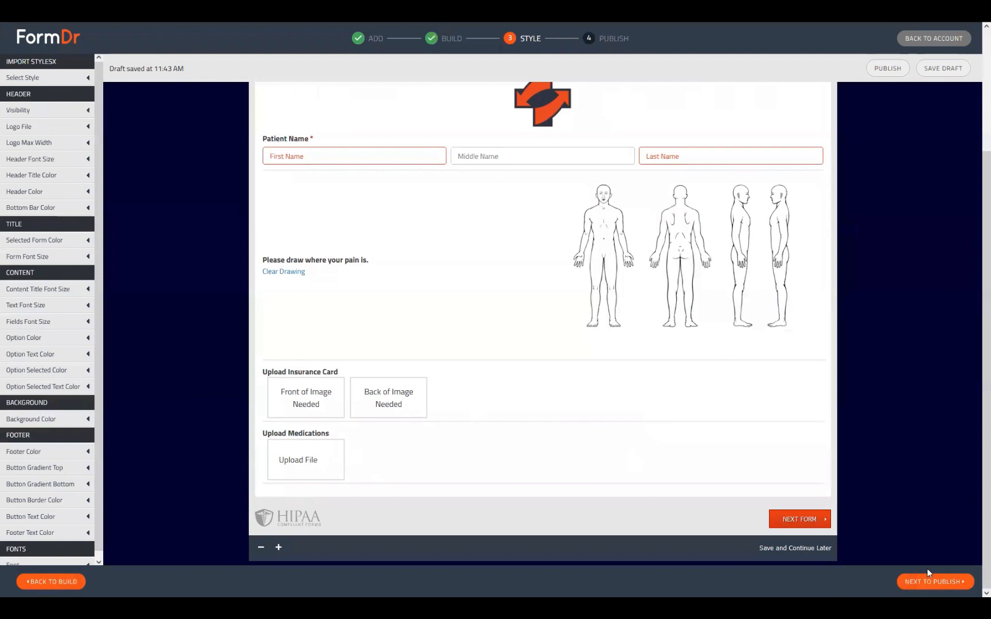
left_click(945, 581)
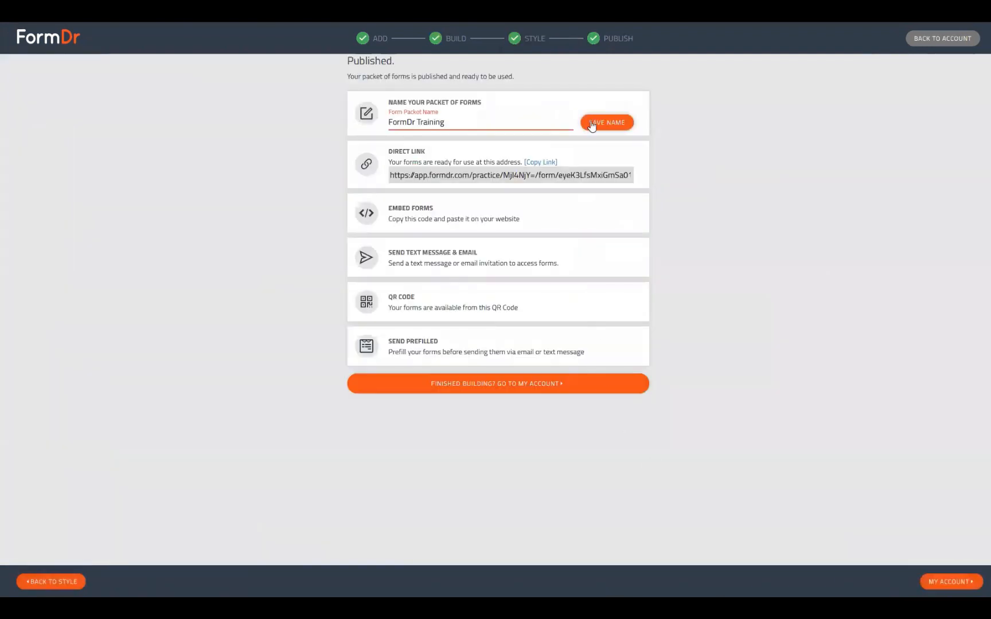
left_click(592, 123)
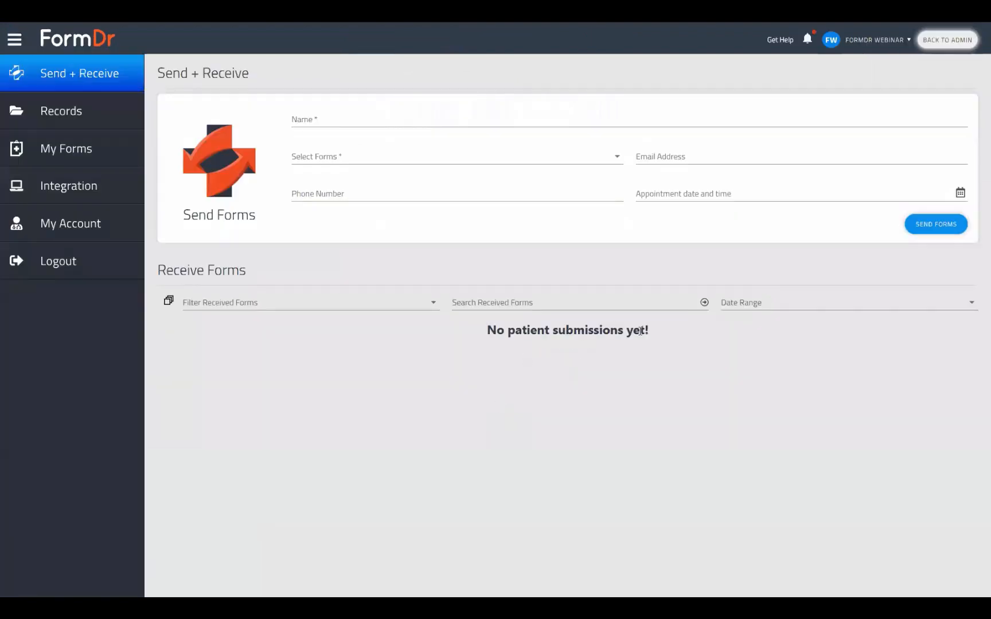
left_click(64, 149)
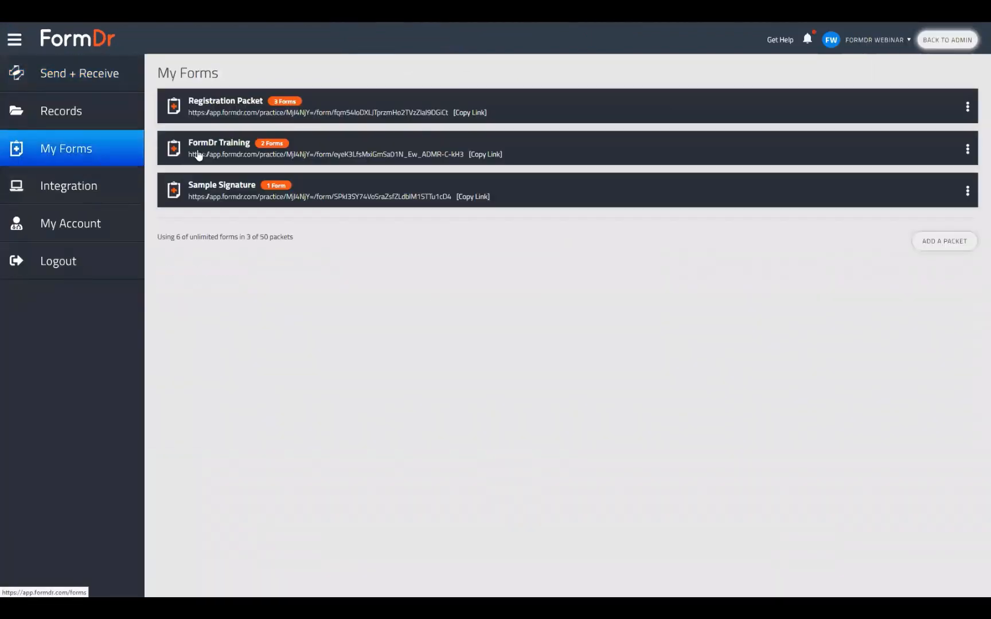
left_click(229, 155)
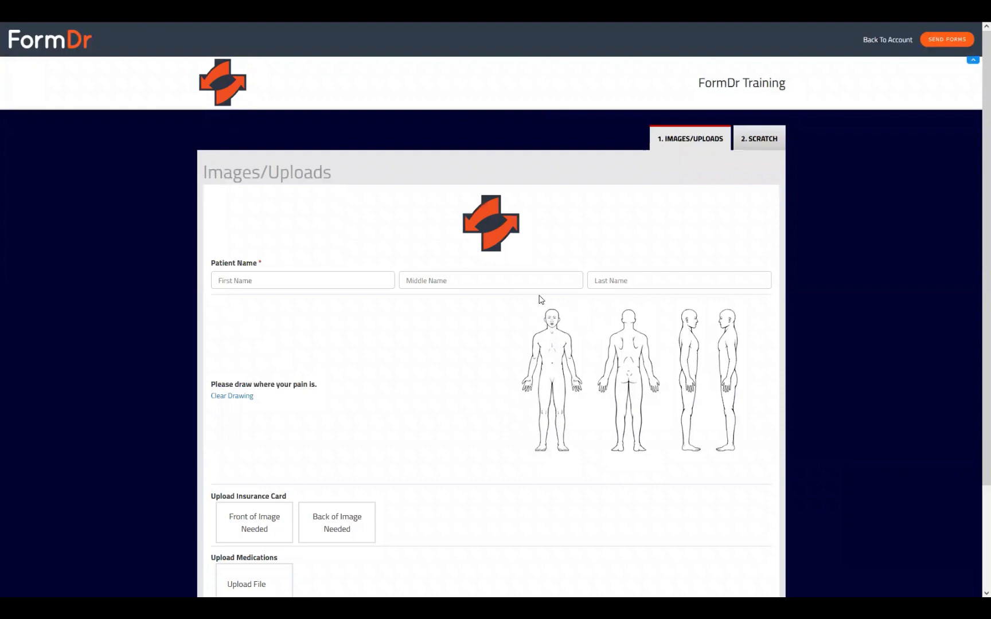
- Circle the front figure's head, the back figure's right hand and the first side figure's foot on the pain drawing
left_click_drag(559, 317, 565, 322)
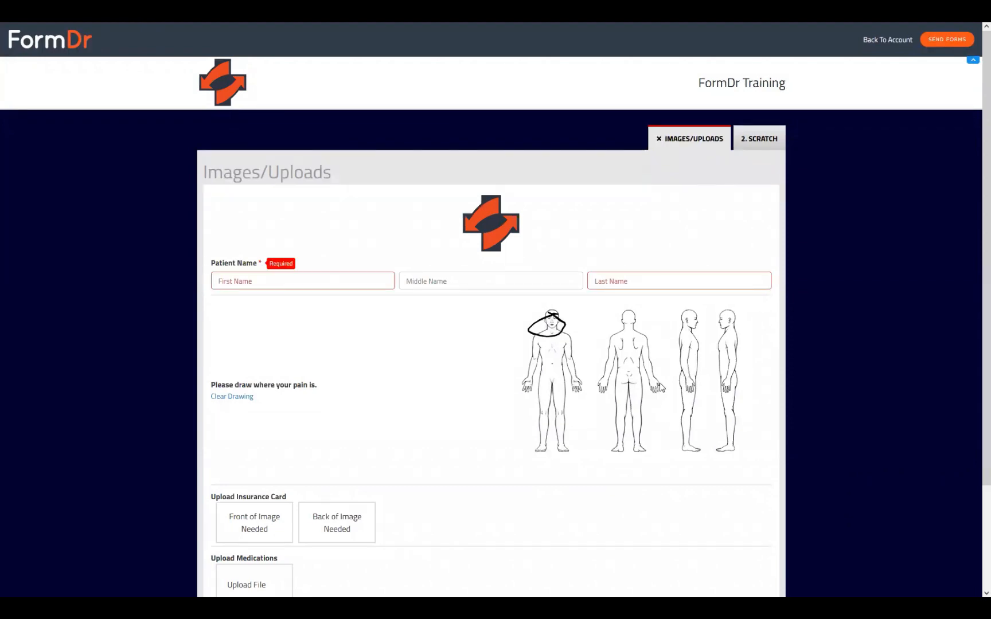
mouse_move(660, 387)
left_mouse_down()
mouse_move(648, 382)
mouse_move(659, 379)
left_mouse_up()
left_click_drag(687, 462, 680, 449)
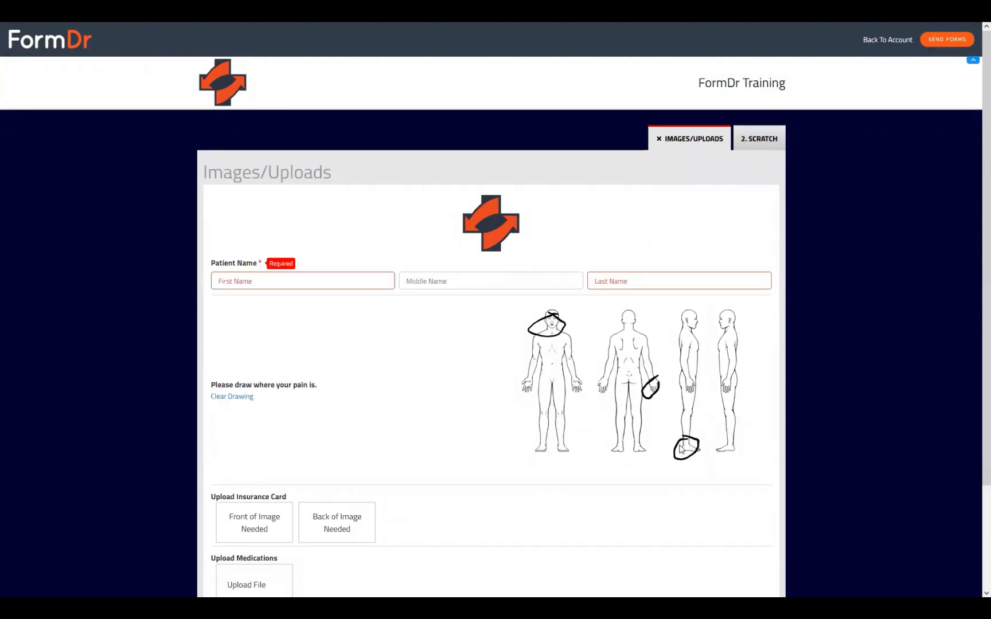
- Upload FormDr-Icon-Light.png as the front and FormDr-Logo-Light.png as the back of the insurance card
scroll(501, 436, "down", 3)
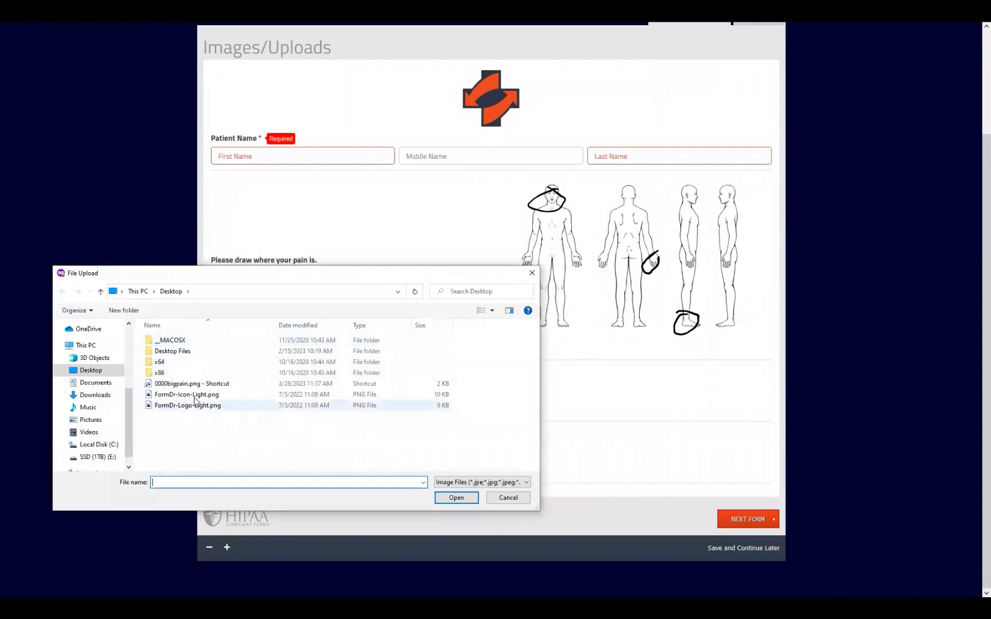
left_click(210, 395)
left_click(457, 500)
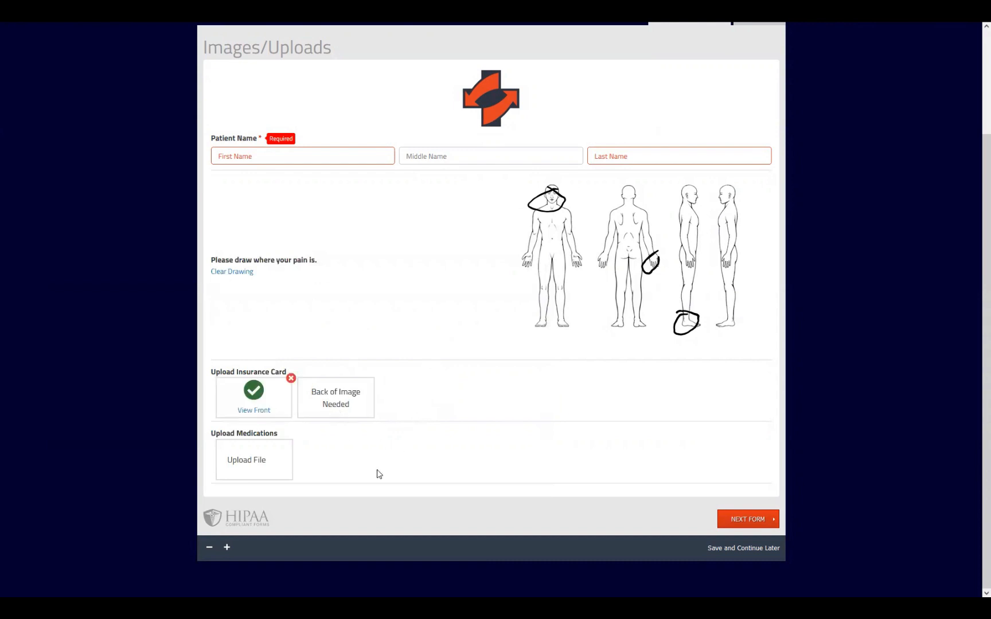
left_click(337, 409)
left_click(210, 409)
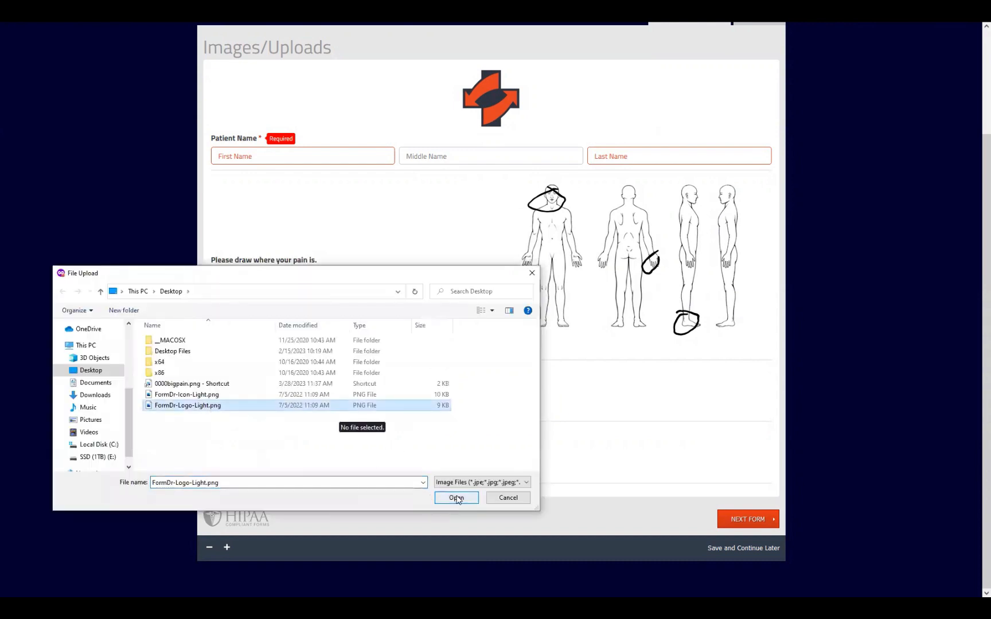
left_click(443, 497)
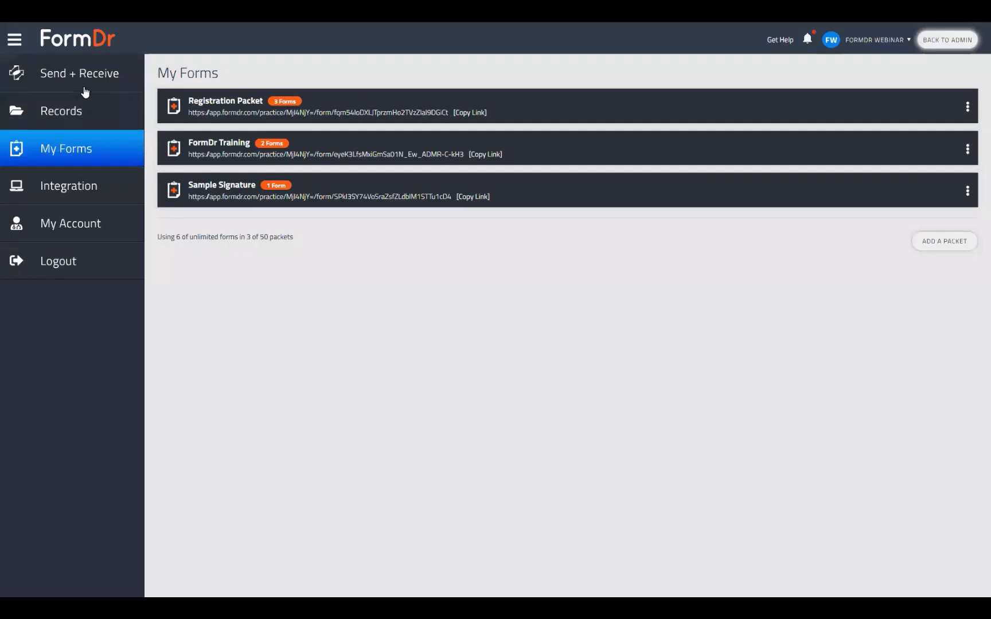
- Open Send + Receive in the account, and fill in the live form's patient name with first name FormDr and last name Webinar
left_click(84, 88)
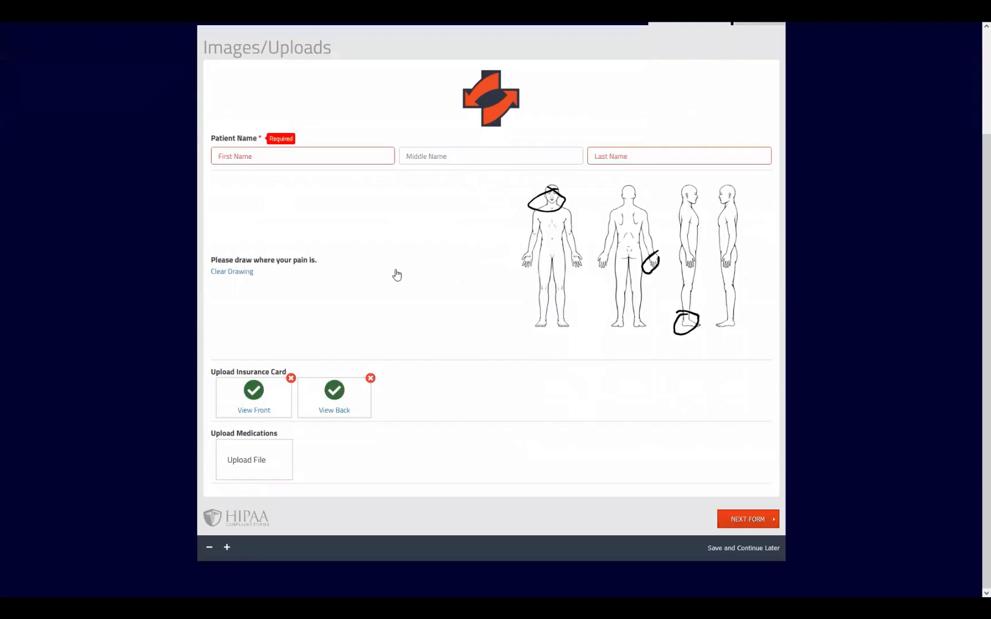
left_click(293, 157)
scroll(366, 233, "up", 3)
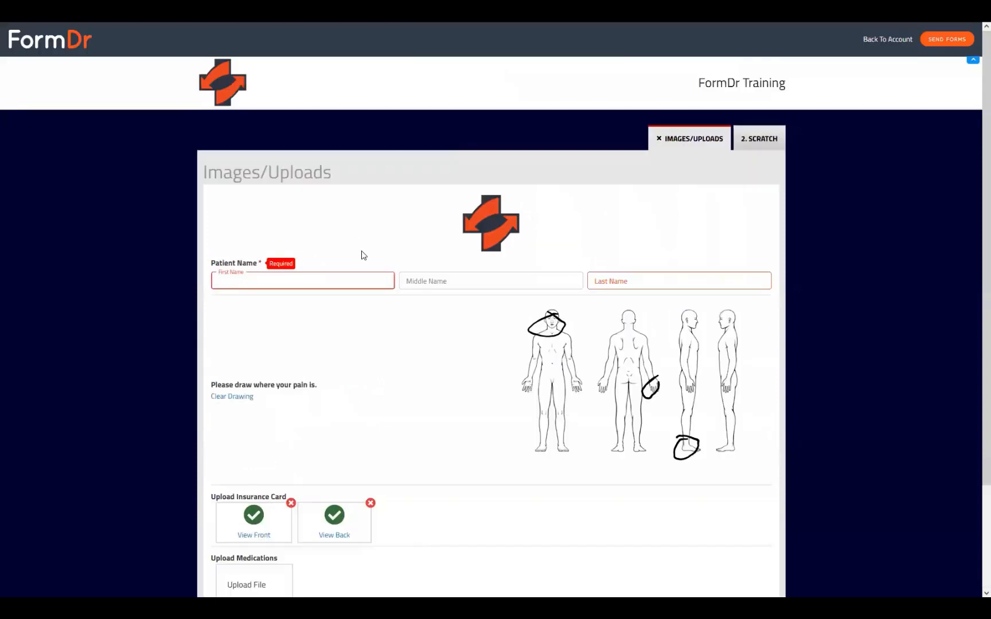
scroll(376, 275, "down", 1)
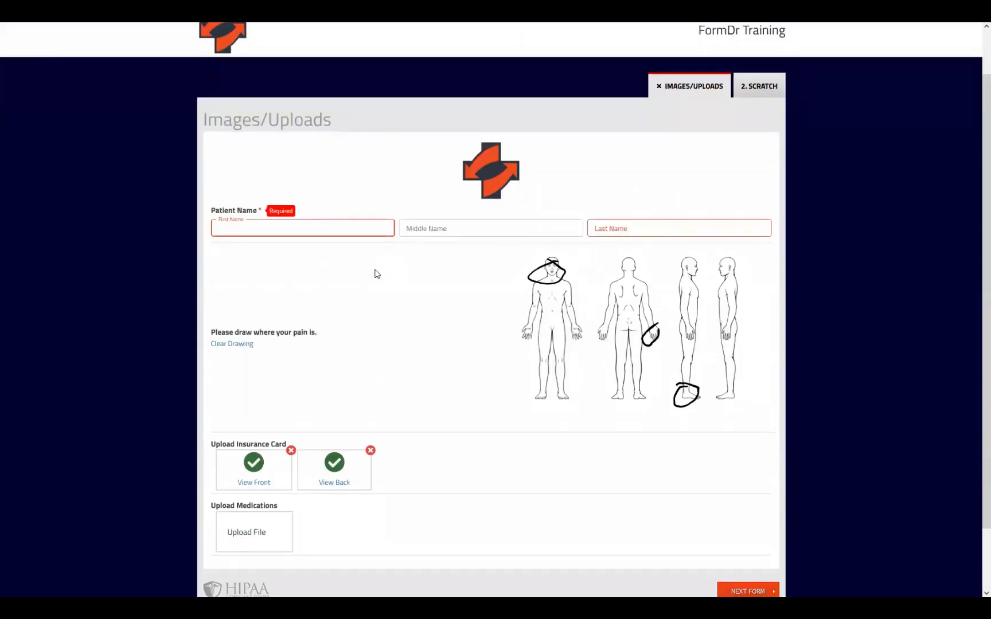
type("FormDr")
key("Tab")
key("Tab")
type("W")
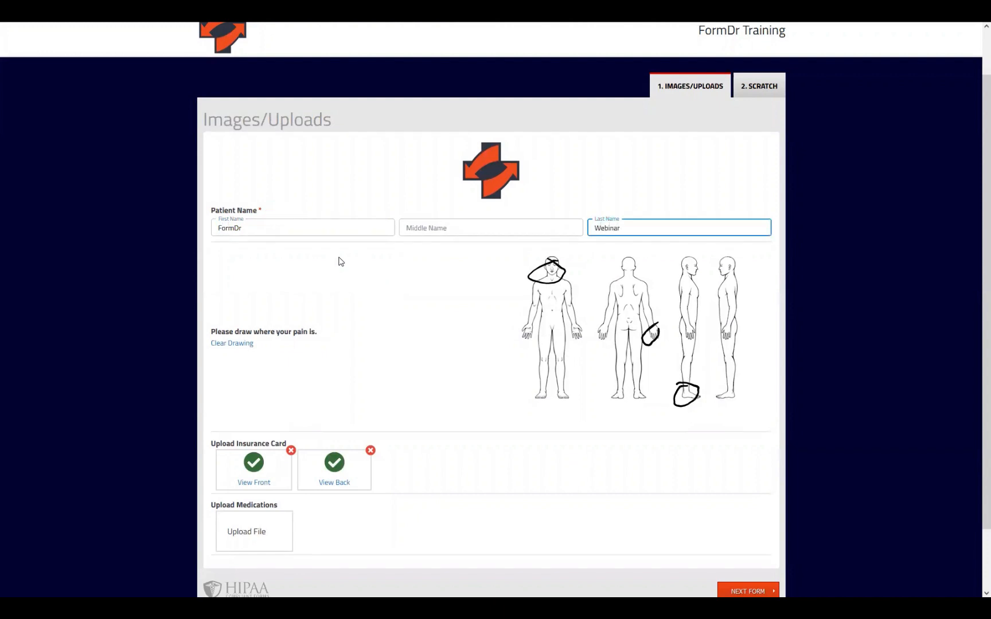
left_click(419, 305)
- Switch the live form to Scratch and back to Images/Uploads, and reload the account's Send + Receive page
left_click(759, 94)
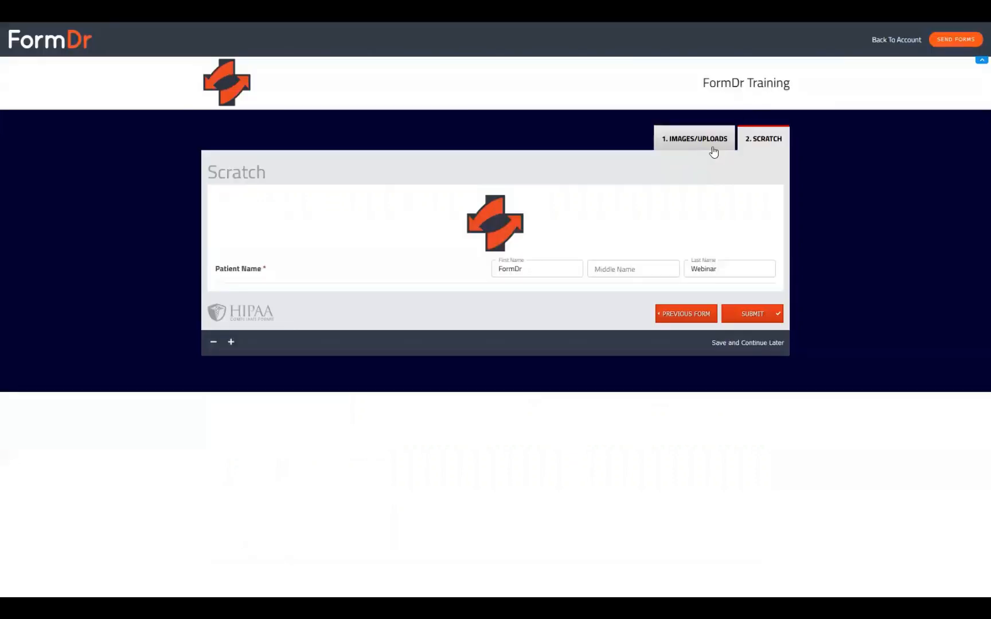
left_click(665, 89)
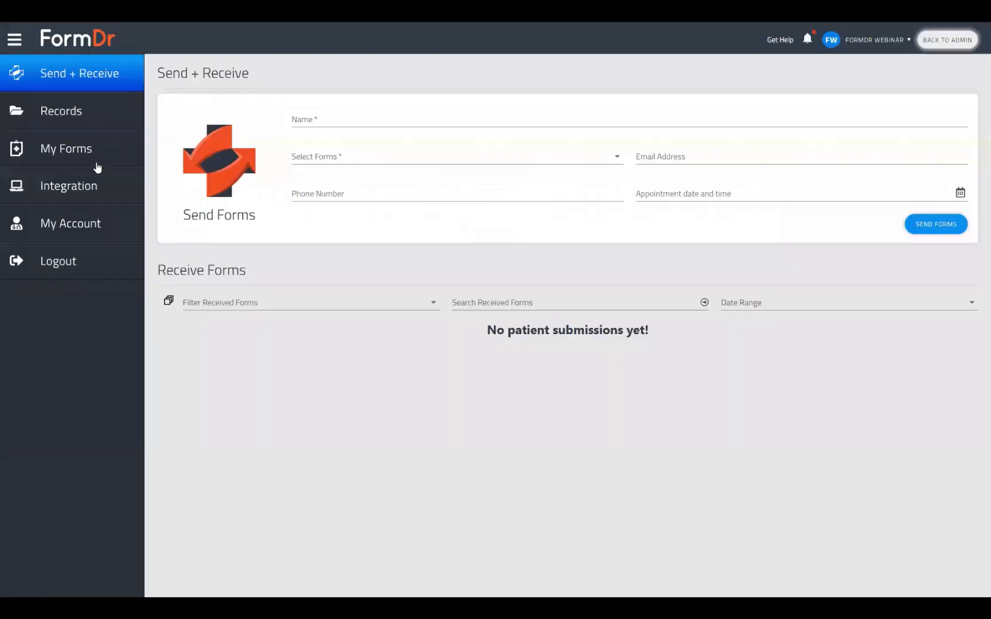
left_click(81, 111)
left_click(81, 73)
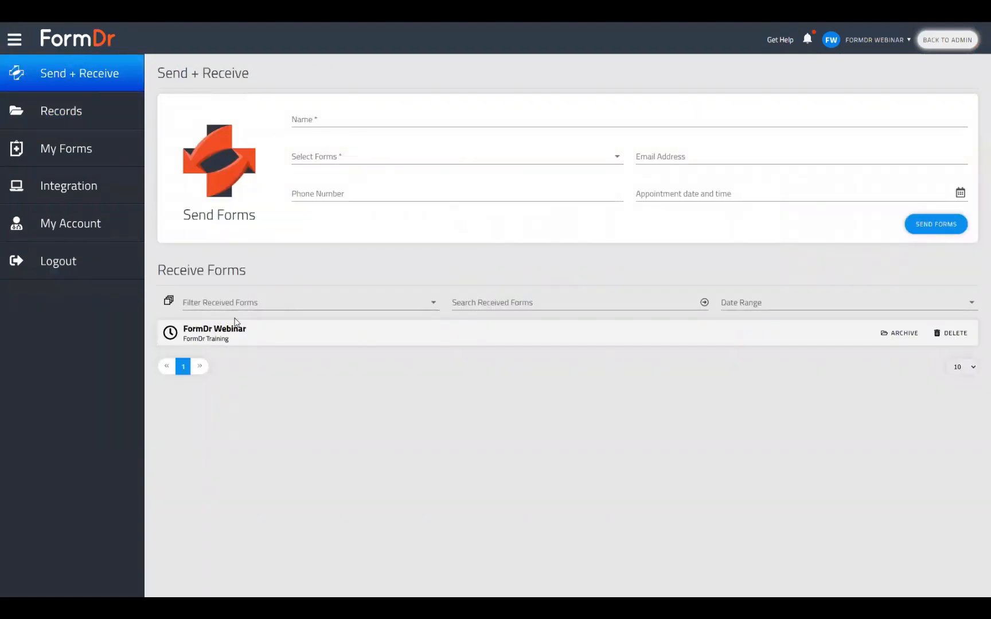
- Switch between the live packet's two forms again, and open the FormDr Webinar submission under Receive Forms
key("ctrl+Tab")
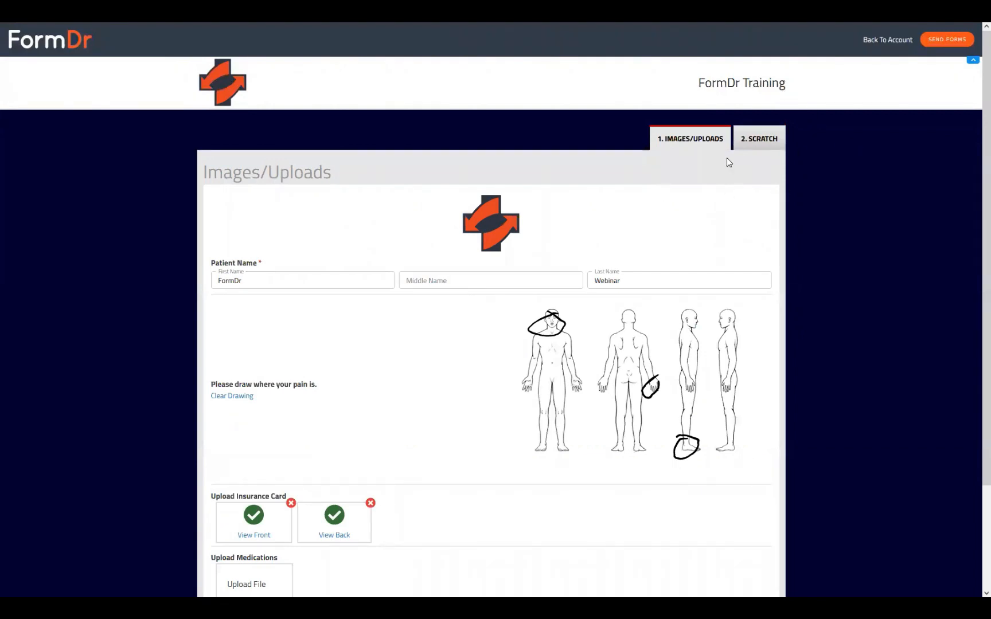
left_click(766, 132)
left_click(703, 141)
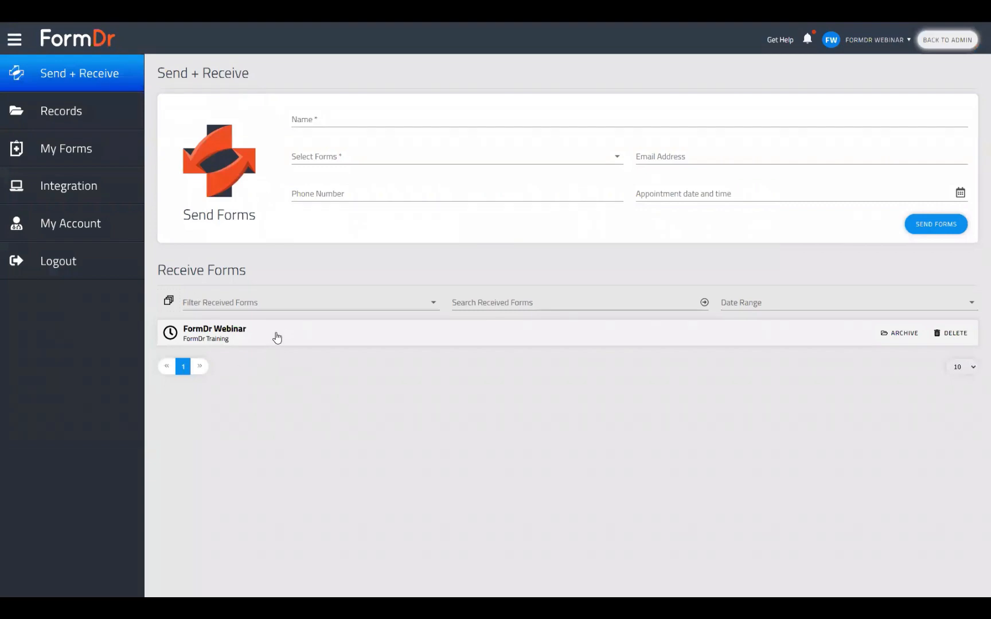
left_click(276, 336)
scroll(493, 409, "down", 3)
scroll(624, 378, "down", 4)
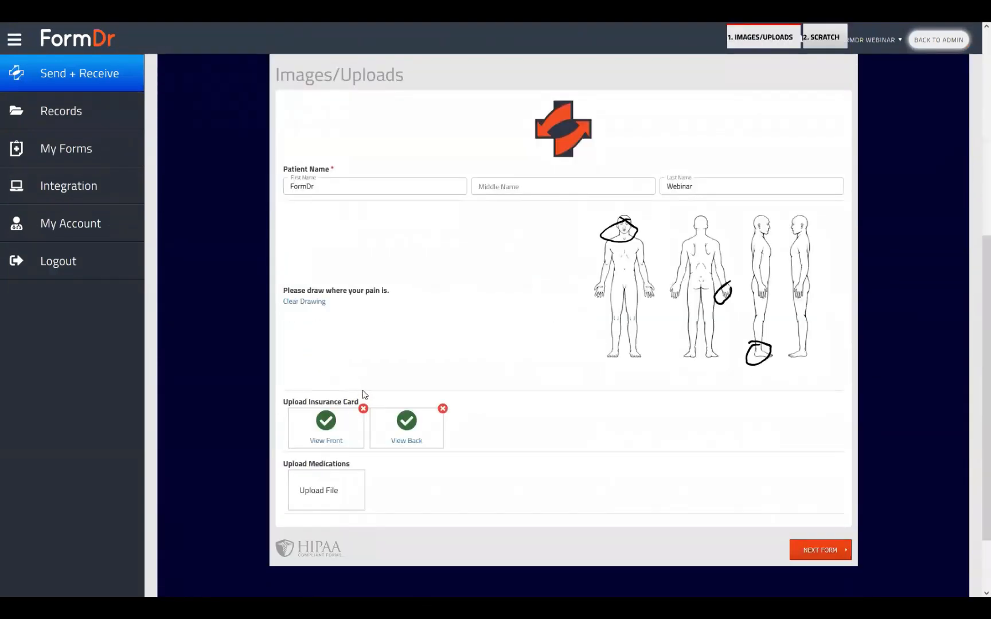
- View the front and back insurance card images in the received submission, closing each preview
left_click(325, 441)
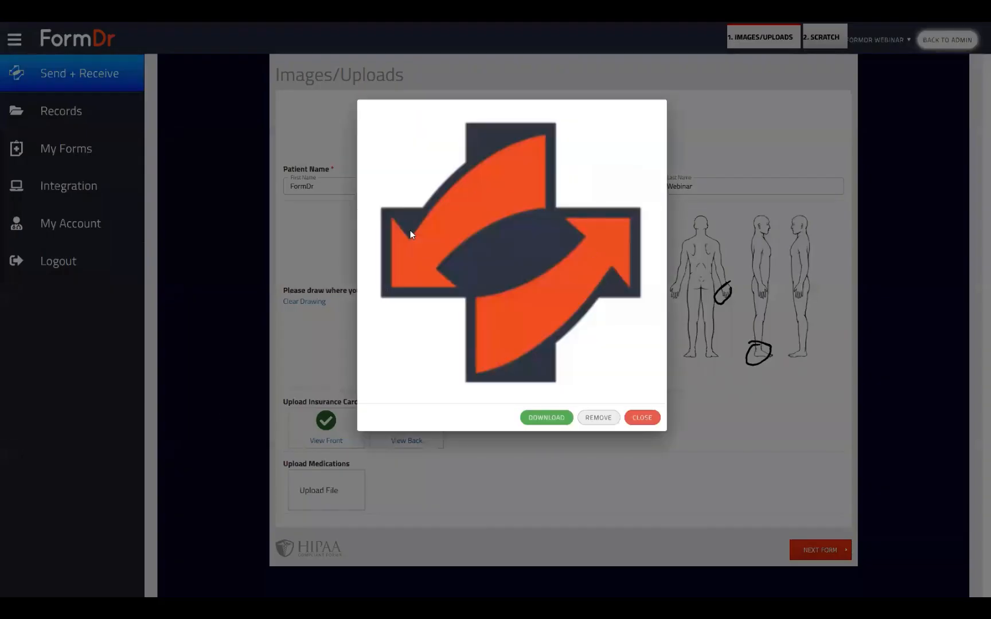
left_click(650, 425)
left_click(424, 442)
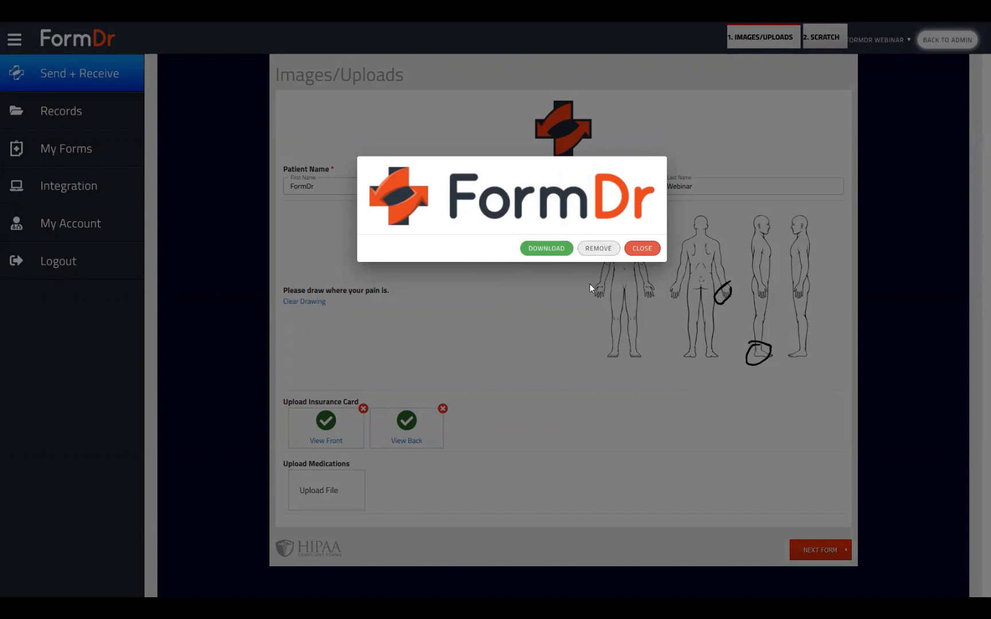
left_click(641, 248)
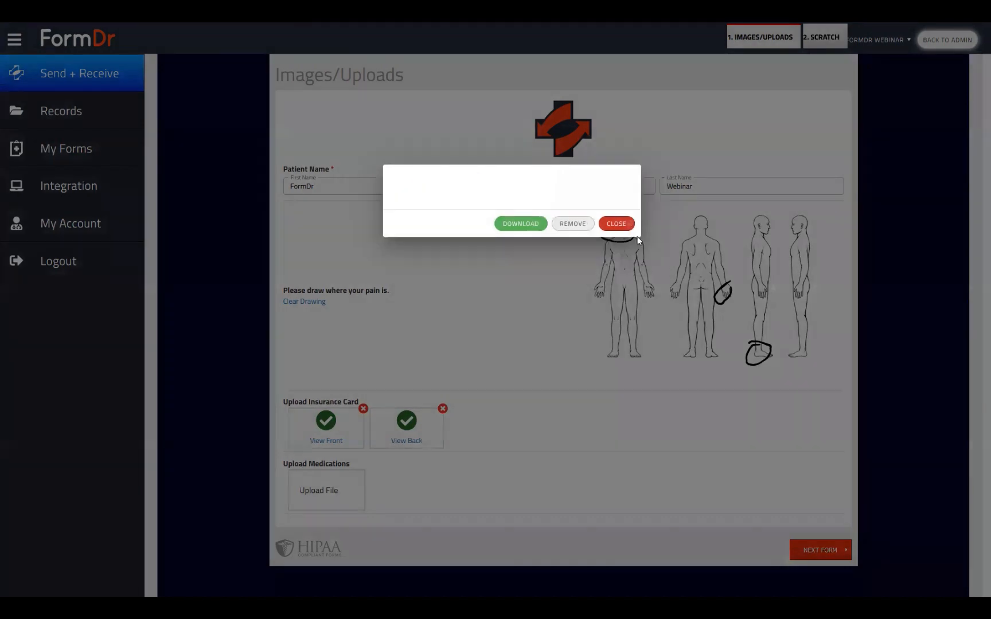
- Return to the live form and upload "0000bigpain.png - Shortcut" from the Desktop to the Upload Medications field
left_click(190, 21)
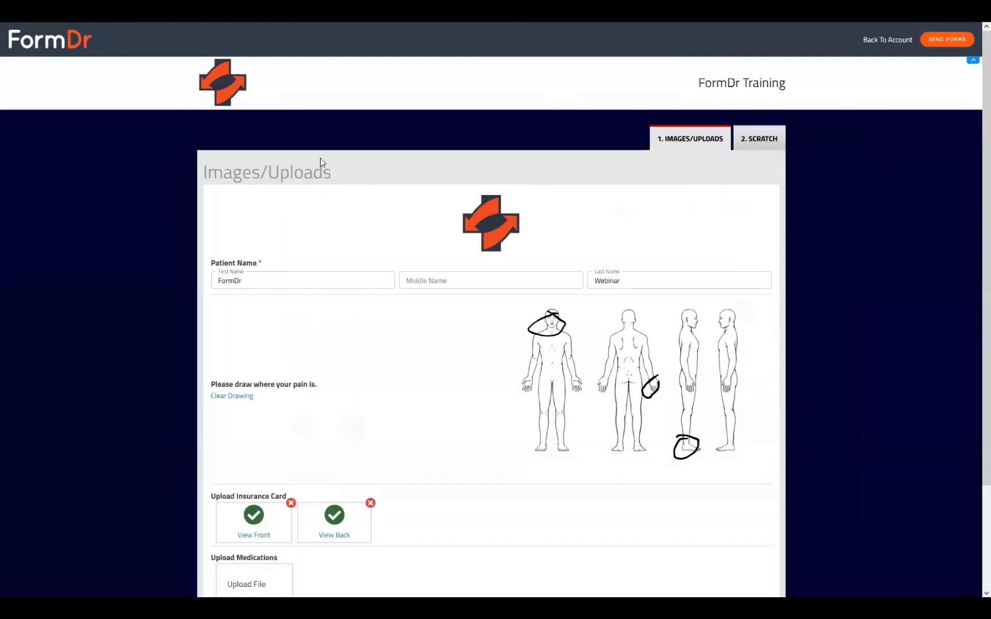
scroll(380, 287, "down", 3)
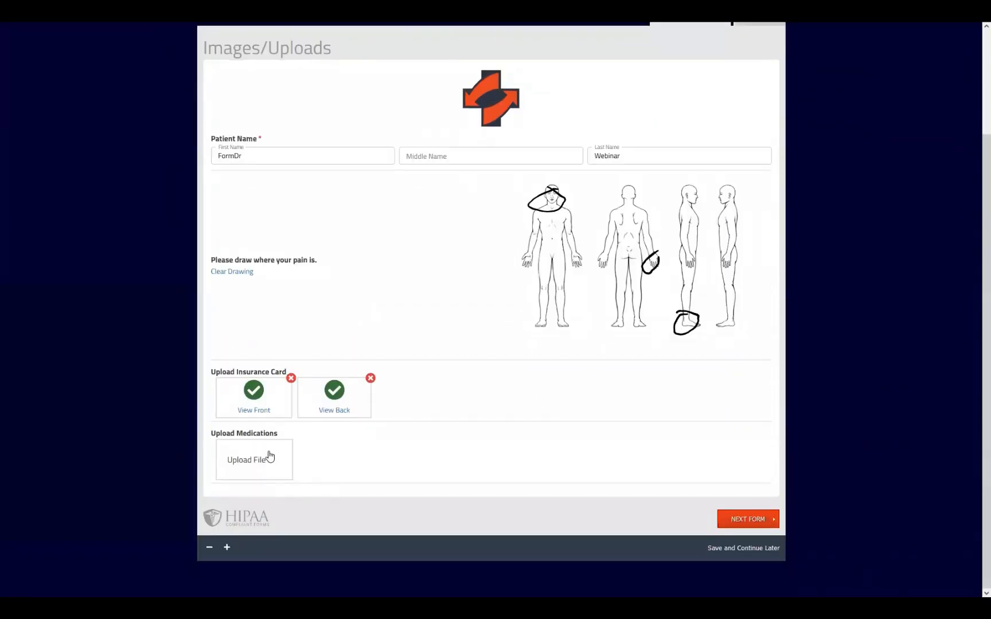
left_click(248, 459)
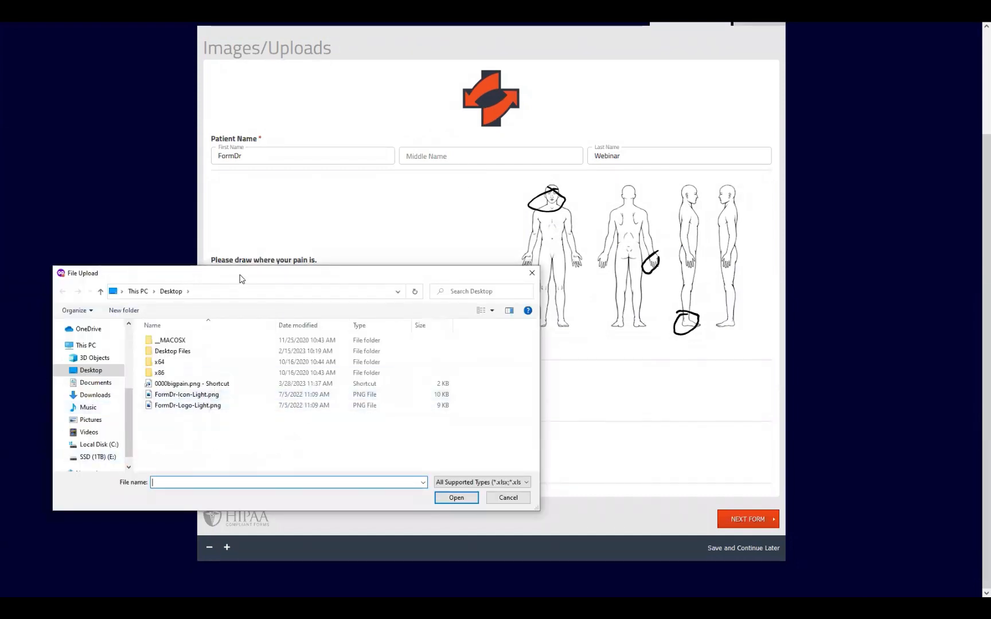
left_click_drag(220, 273, 338, 84)
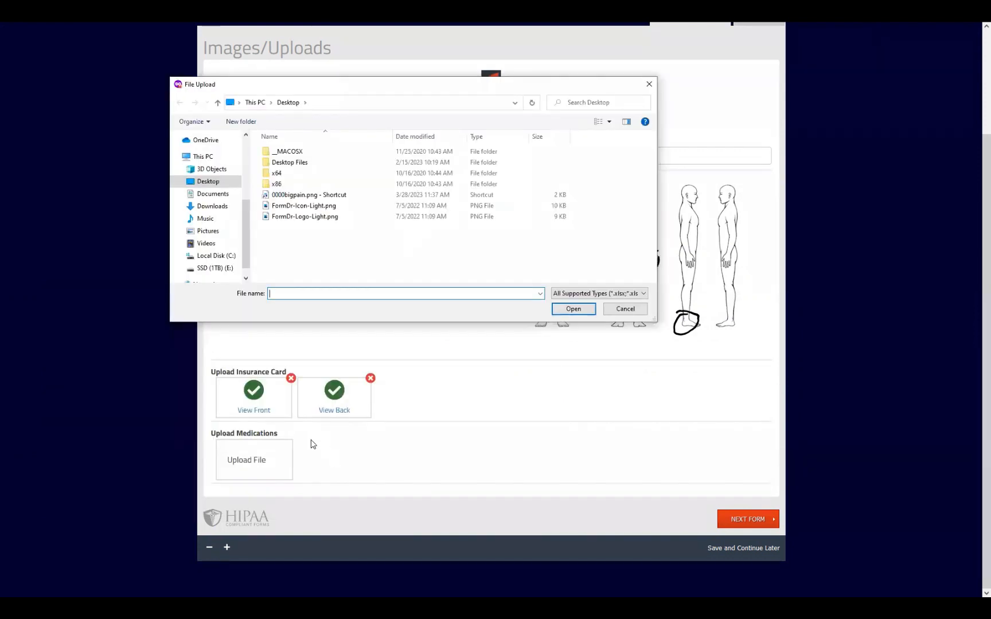
left_click(327, 207)
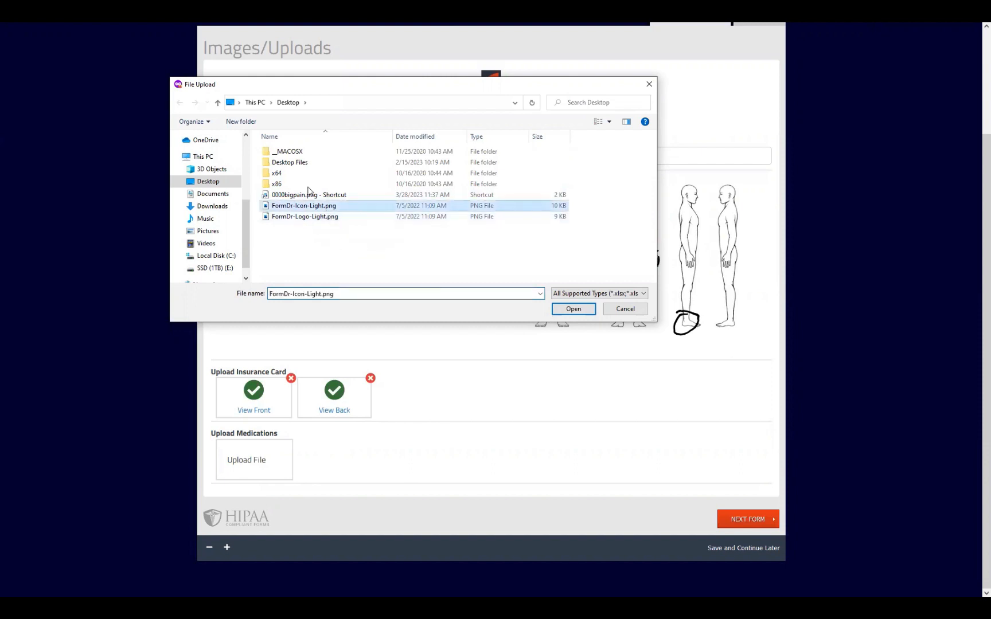
left_click(310, 195)
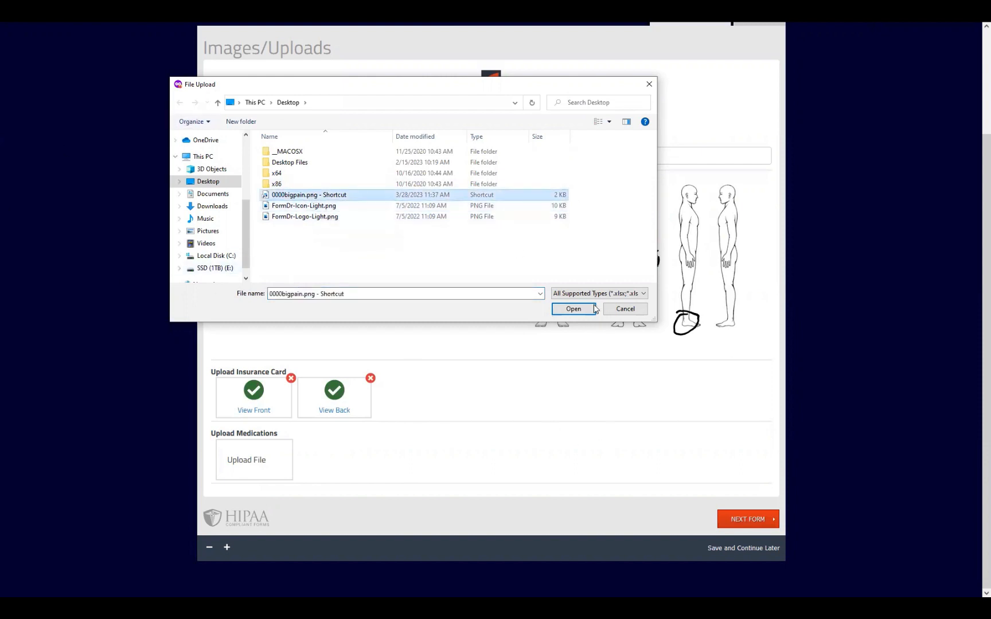
left_click(594, 309)
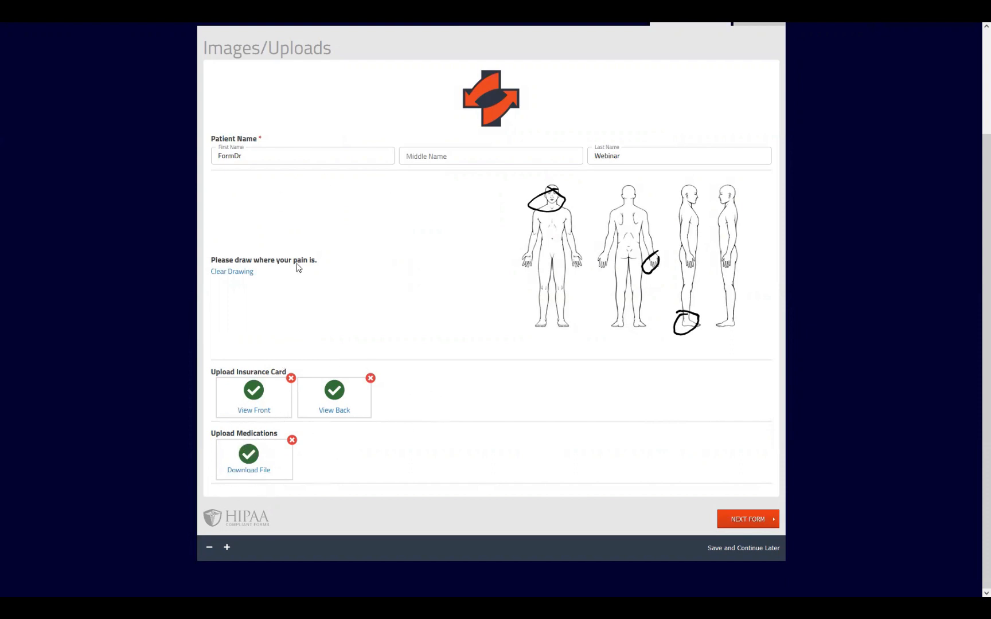
- Advance the live packet to the Scratch form and submit the completed packet
scroll(674, 465, "up", 2)
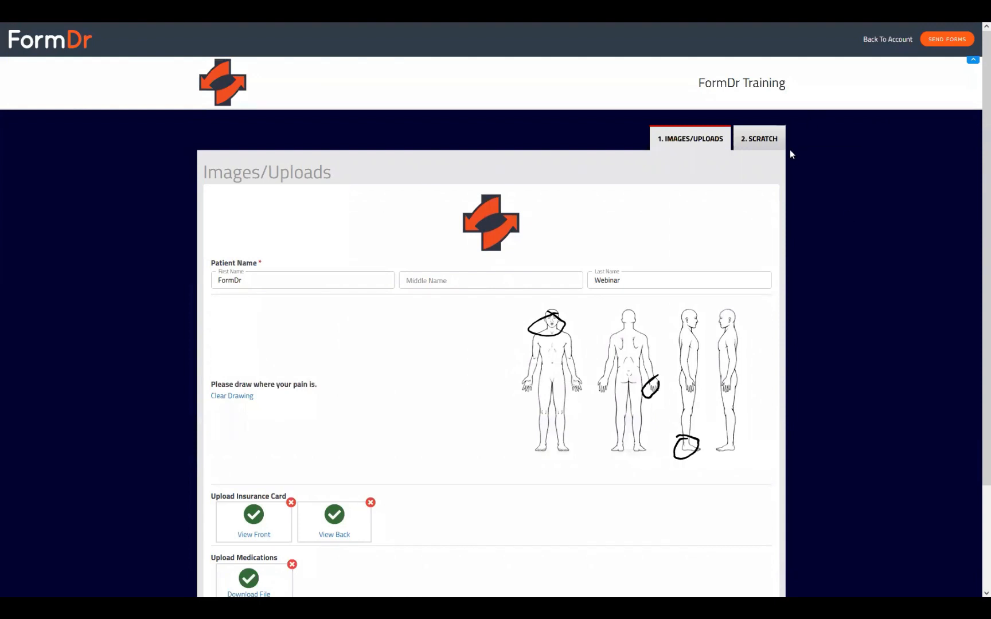
scroll(739, 413, "down", 3)
left_click(739, 521)
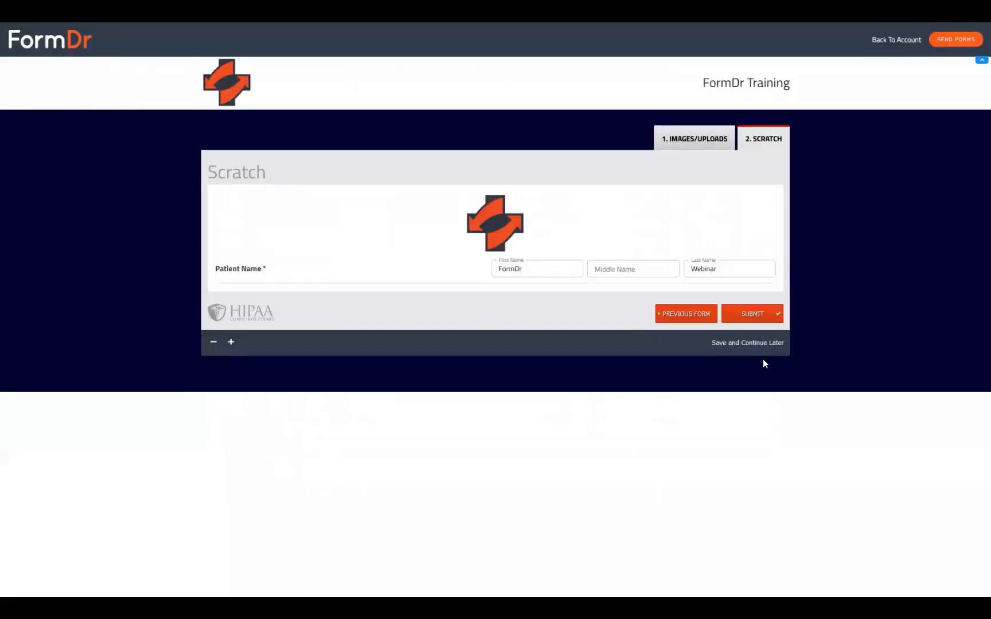
left_click(761, 315)
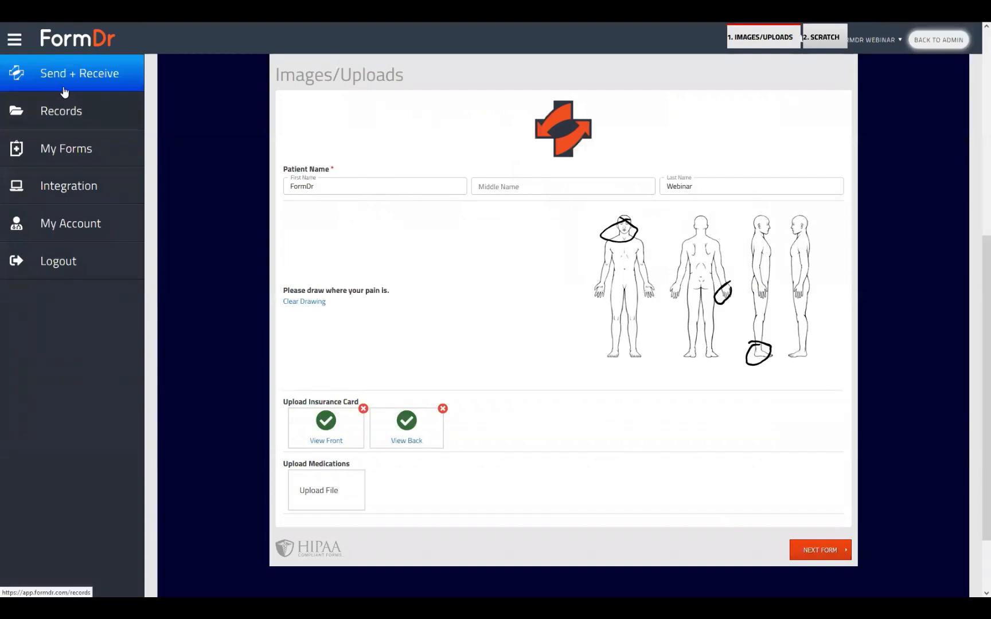
- Reload the account's Send + Receive page and open the FormDr Webinar submission to its upload fields
left_click(62, 150)
left_click(78, 79)
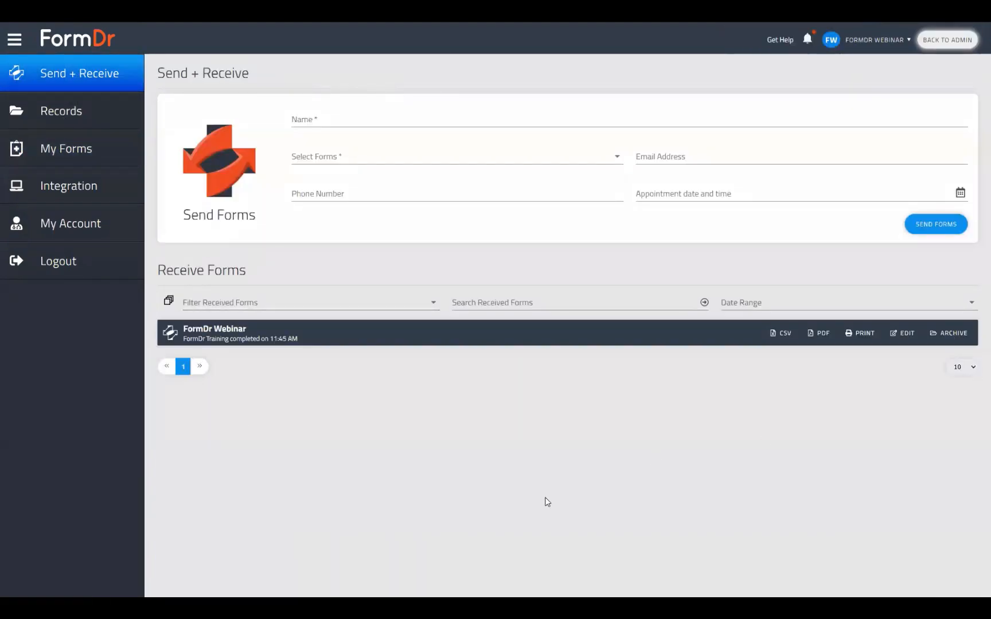
left_click(352, 338)
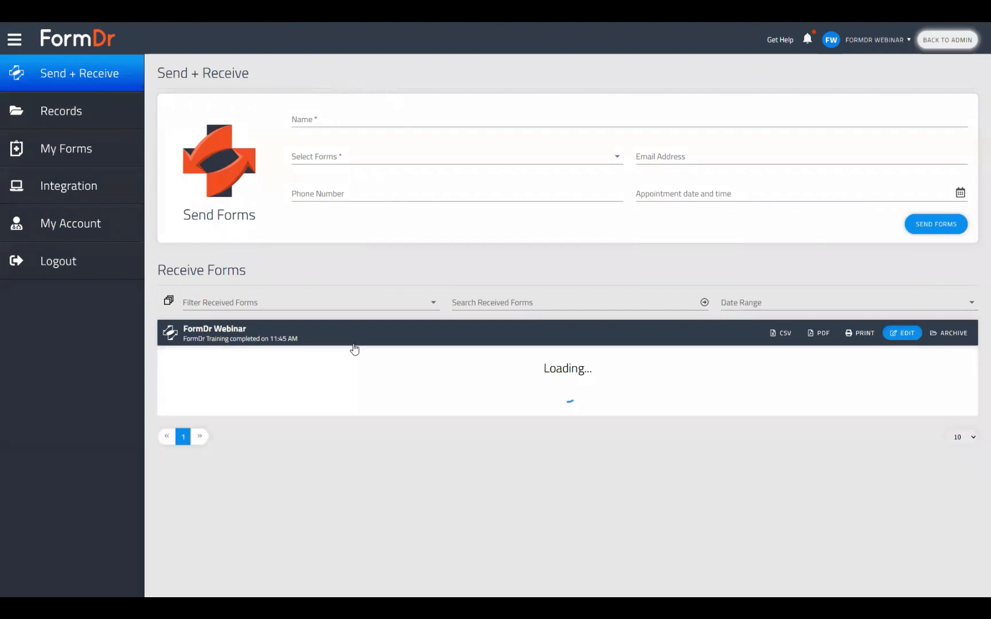
scroll(460, 371, "down", 5)
scroll(459, 381, "down", 2)
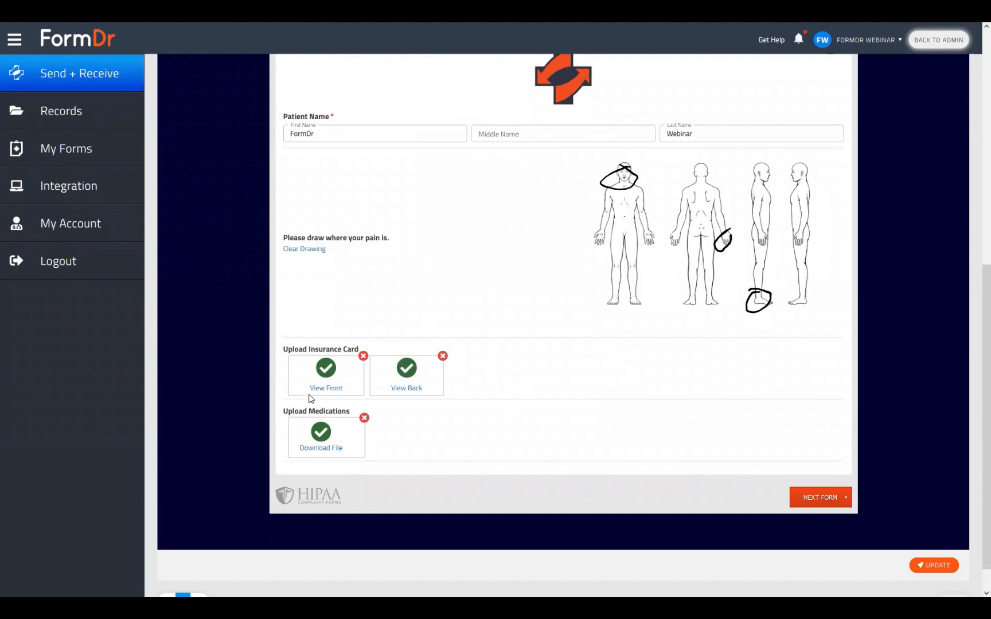
- View the front and back insurance card images, closing each preview, and download the Upload Medications file
left_click(326, 388)
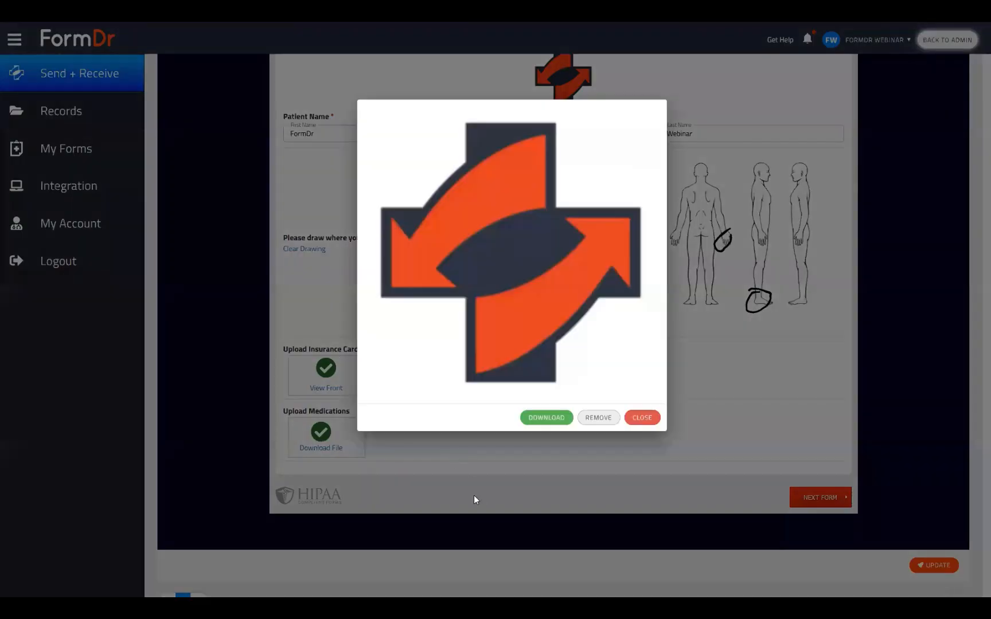
left_click(449, 477)
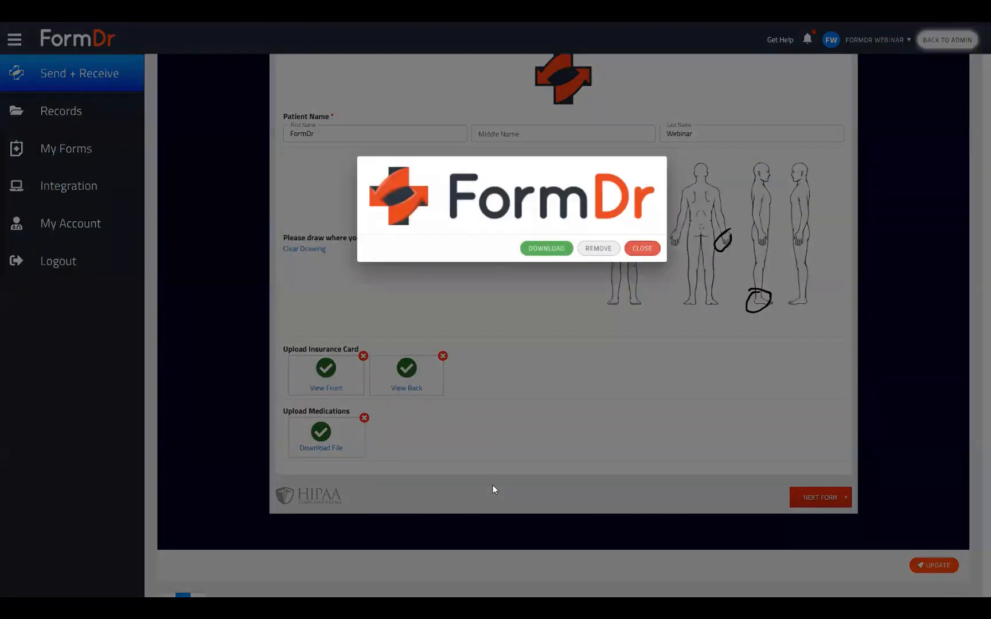
left_click(526, 436)
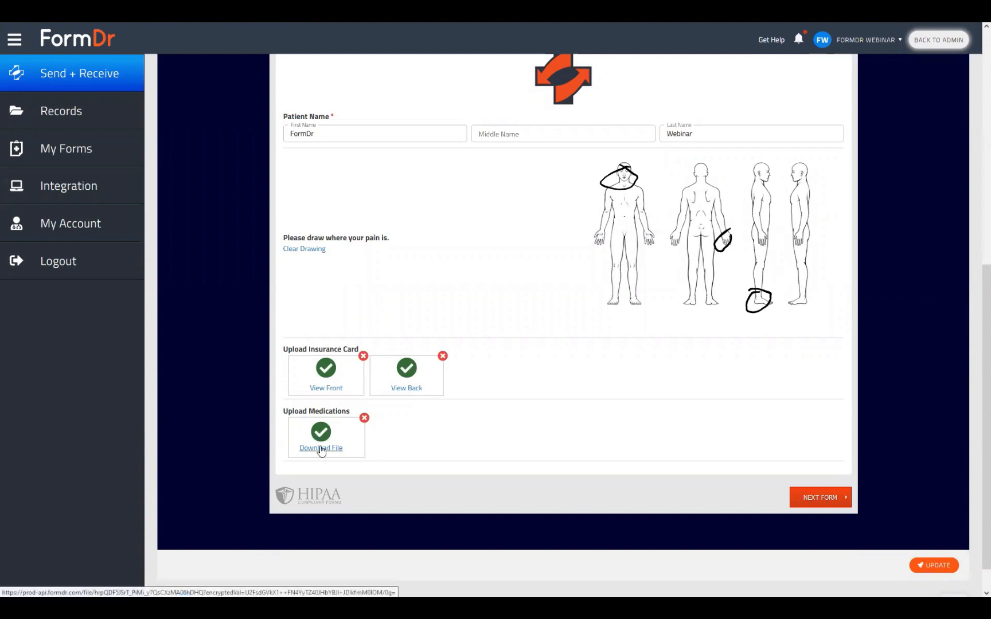
left_click(321, 448)
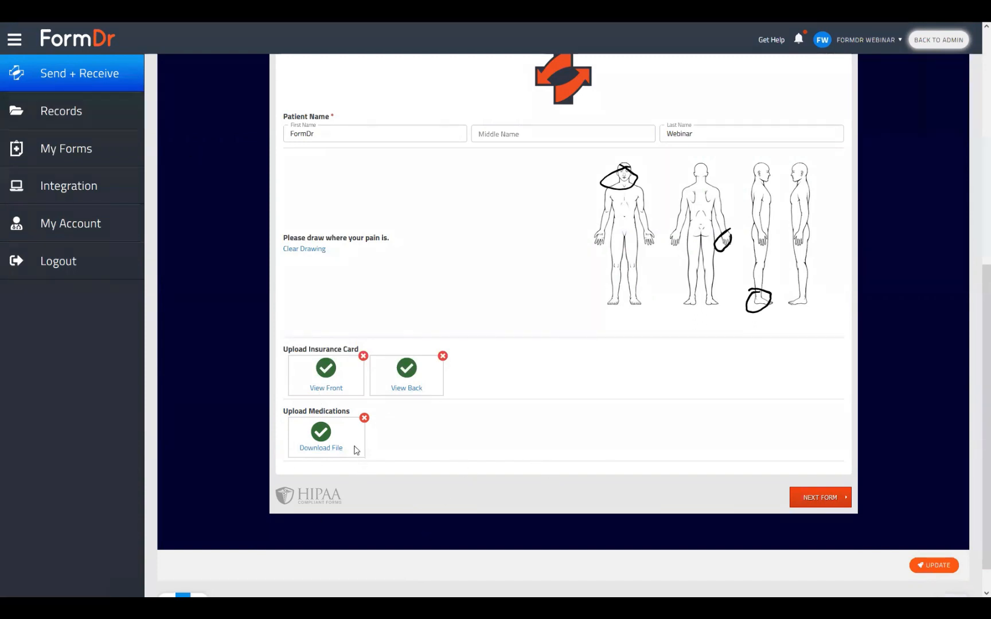
- Open the second patient's folder in Records, start adding a file or image, and cancel the file selection
left_click(87, 107)
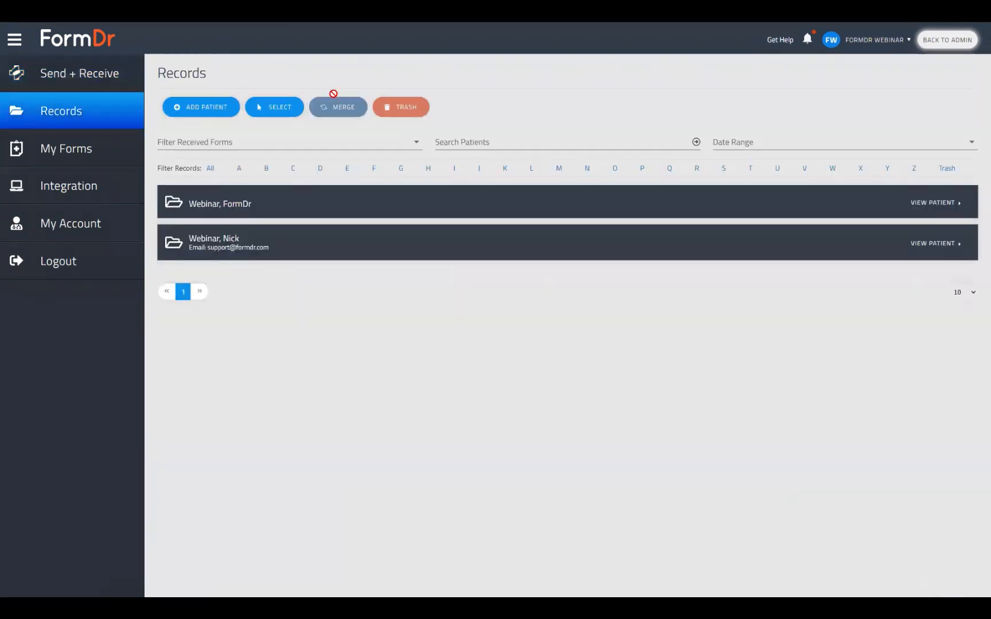
left_click(204, 243)
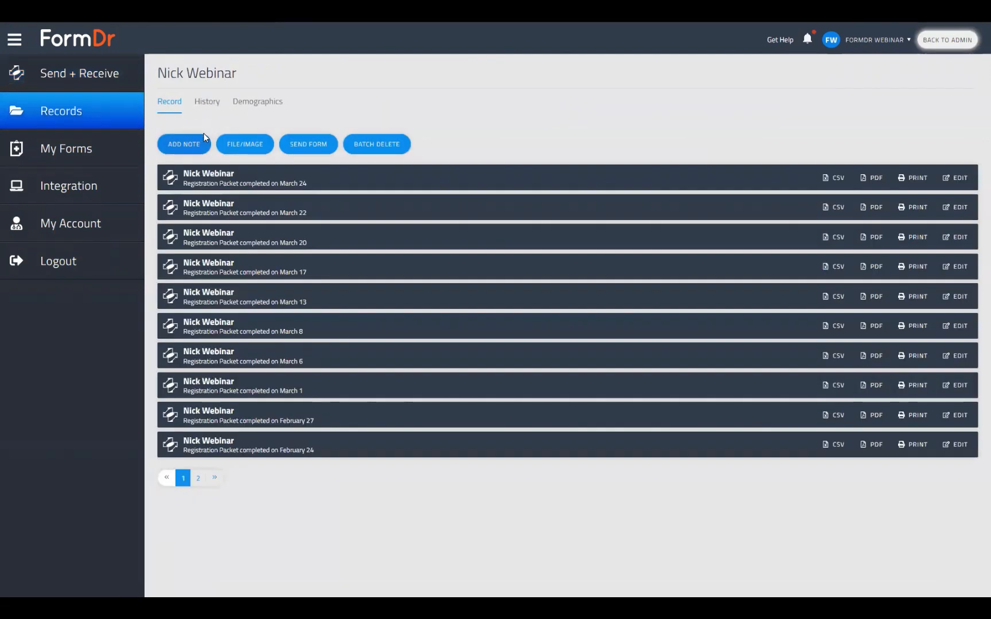
left_click(252, 144)
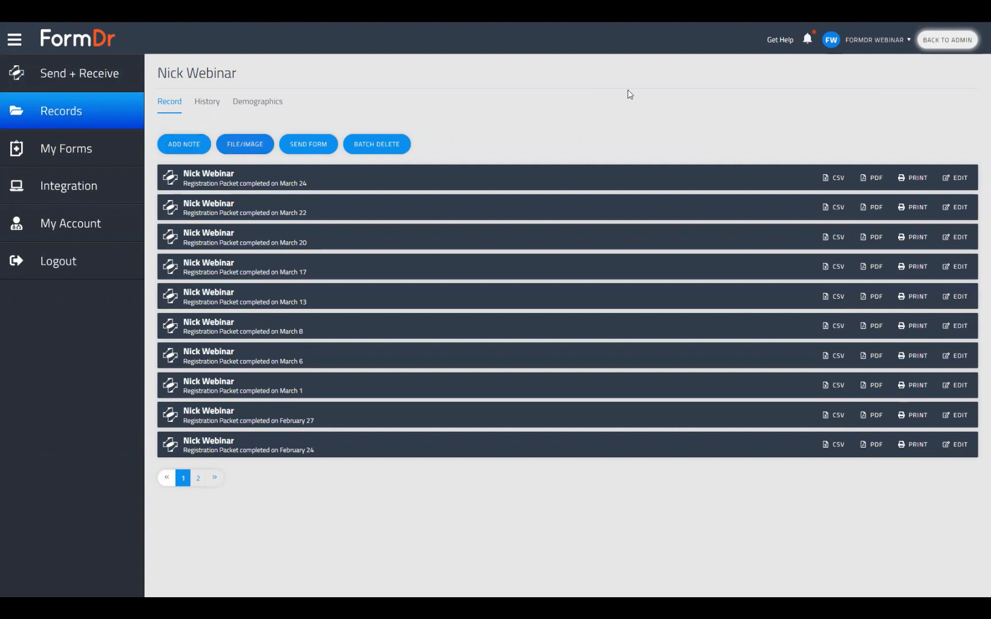
key("Escape")
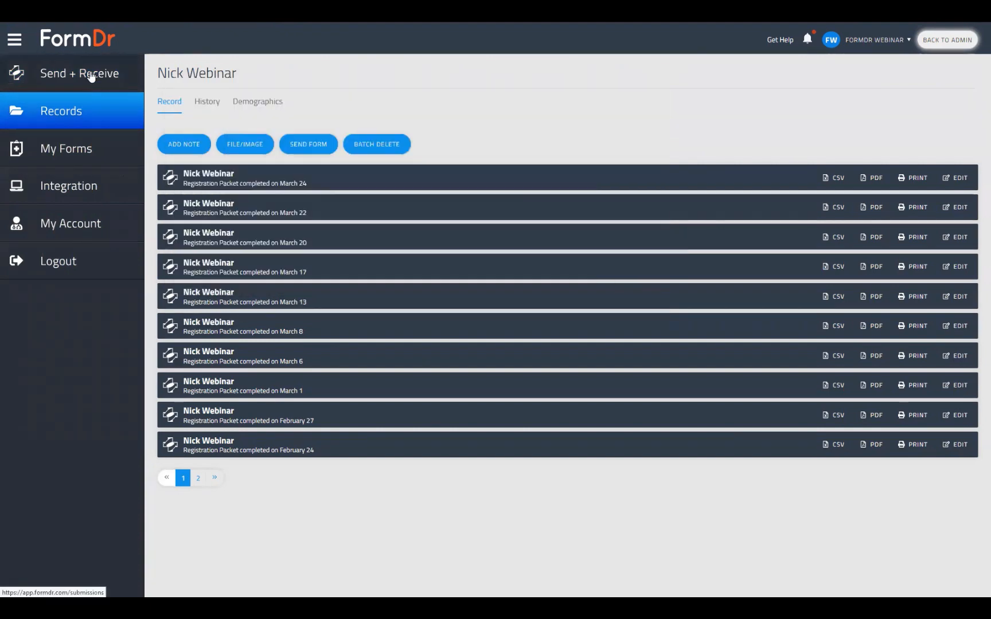
- Return to Send + Receive, expand the FormDr Webinar submission and open its print settings
left_click(91, 76)
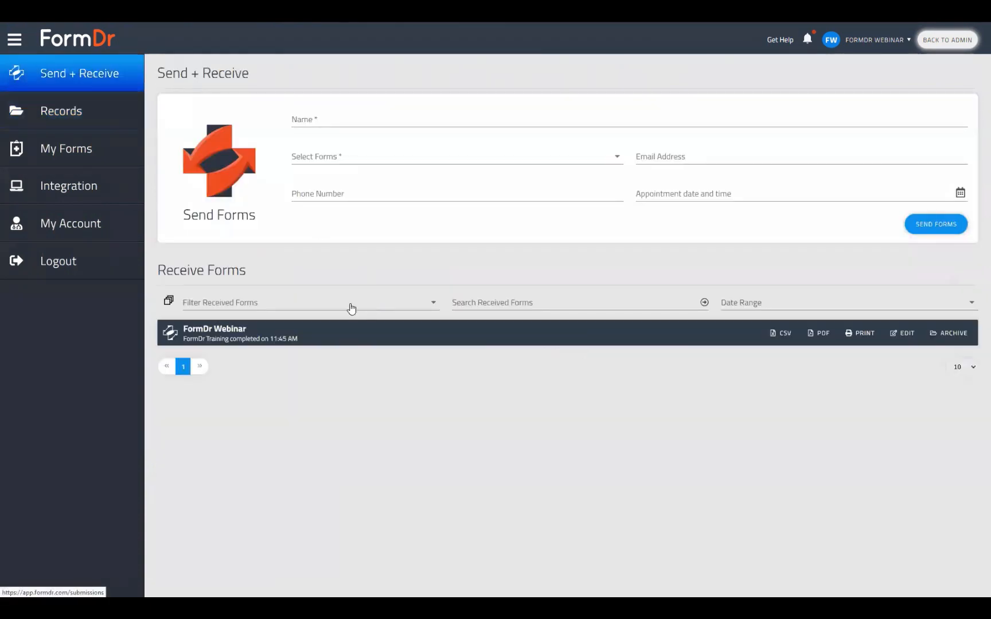
left_click(561, 351)
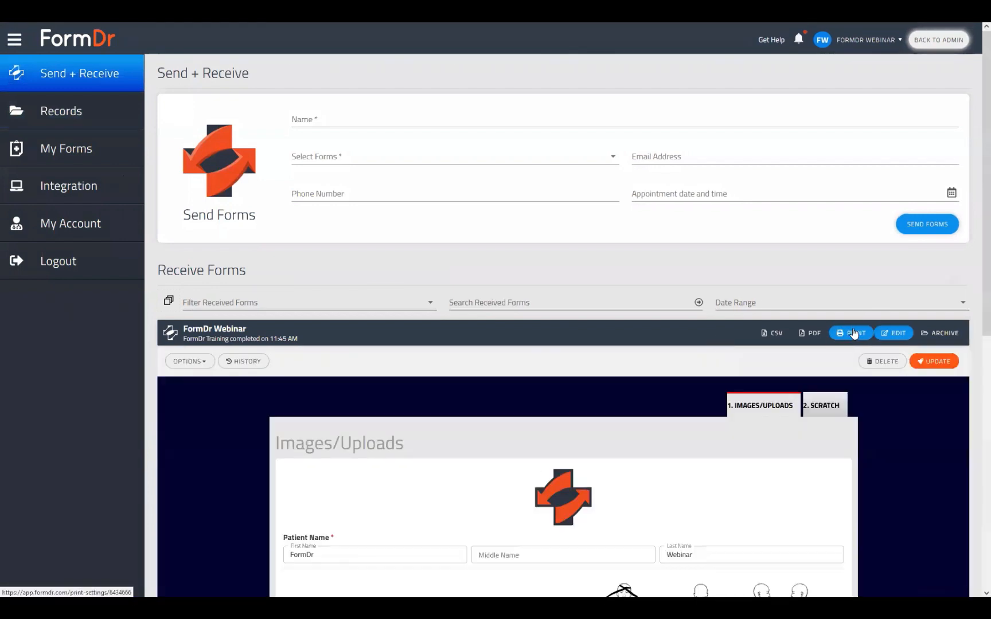
left_click(854, 333)
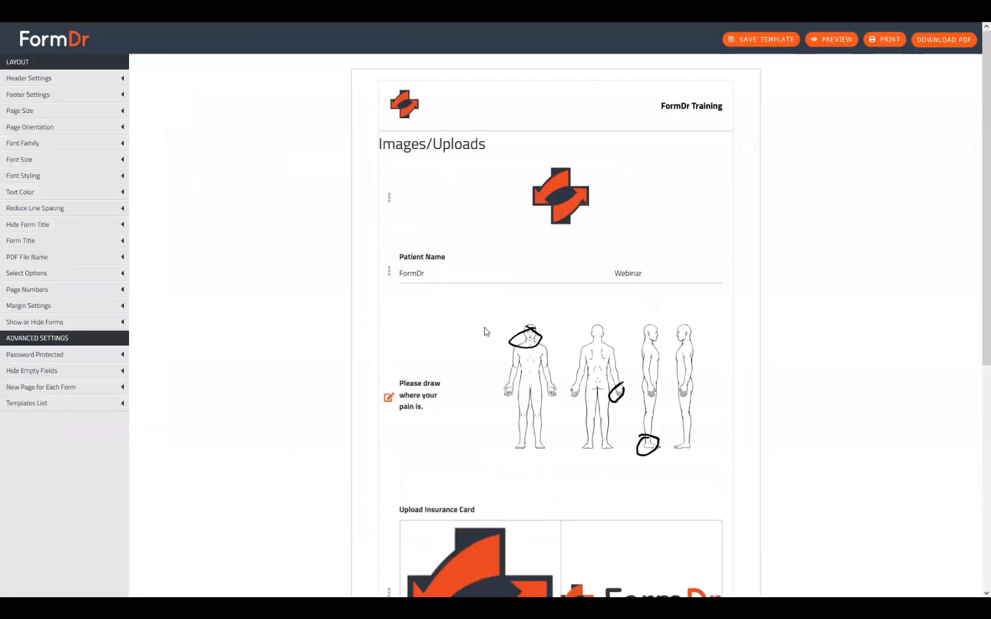
- Examine how the pain drawing, insurance card images and medication upload appear in the submission's print layout
scroll(485, 329, "down", 1)
scroll(572, 438, "down", 1)
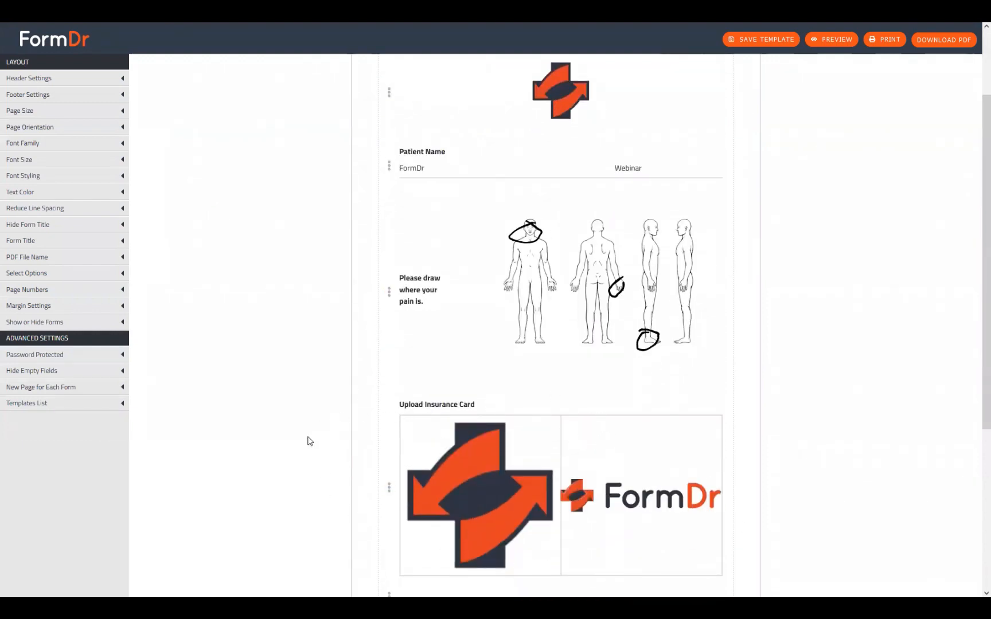
scroll(341, 484, "down", 2)
scroll(341, 484, "down", 3)
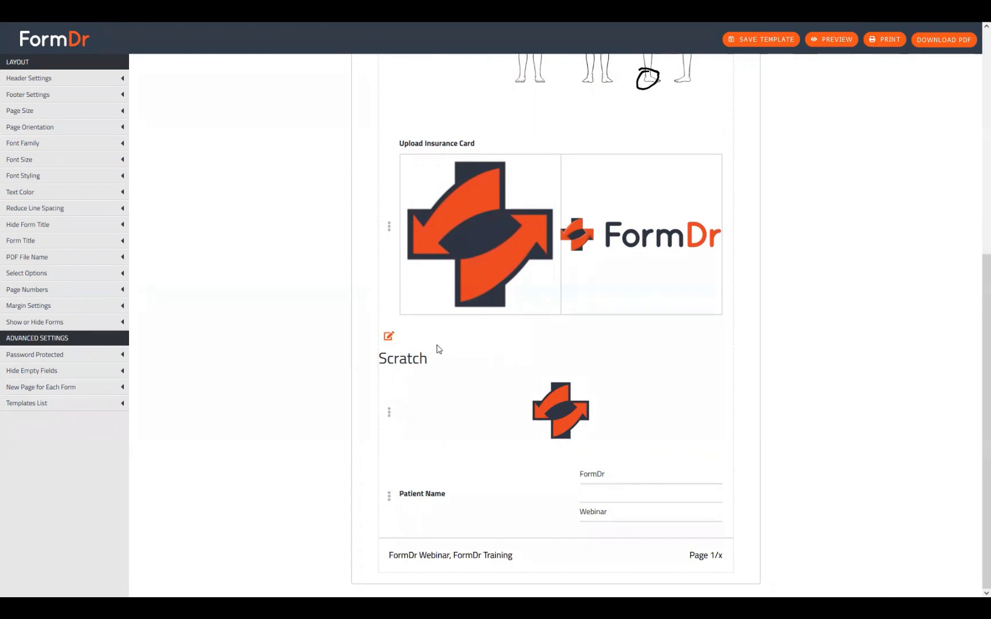
scroll(631, 343, "up", 3)
scroll(631, 343, "down", 3)
scroll(467, 379, "up", 7)
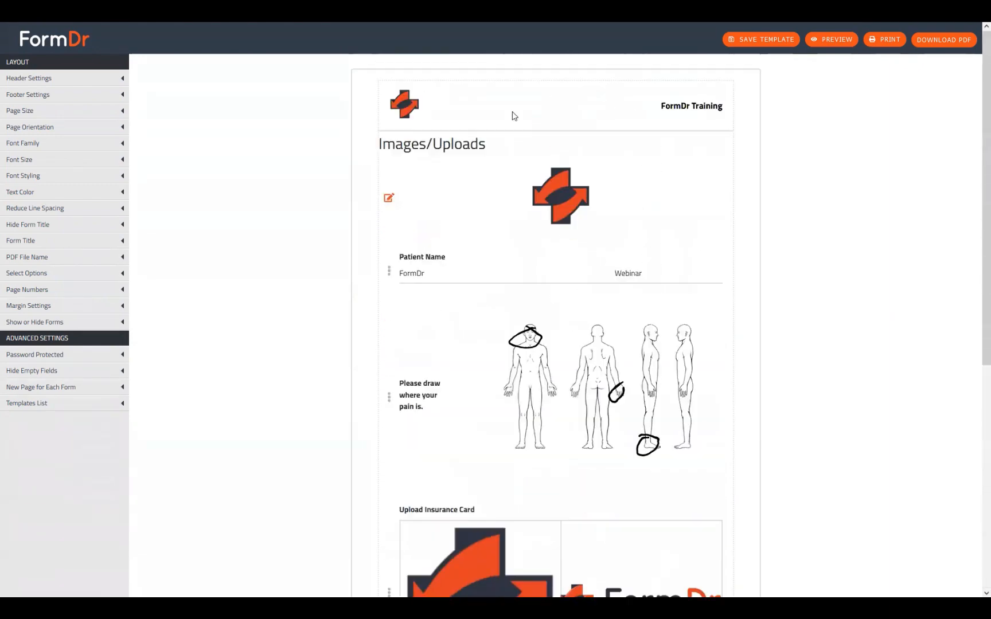
scroll(597, 453, "down", 6)
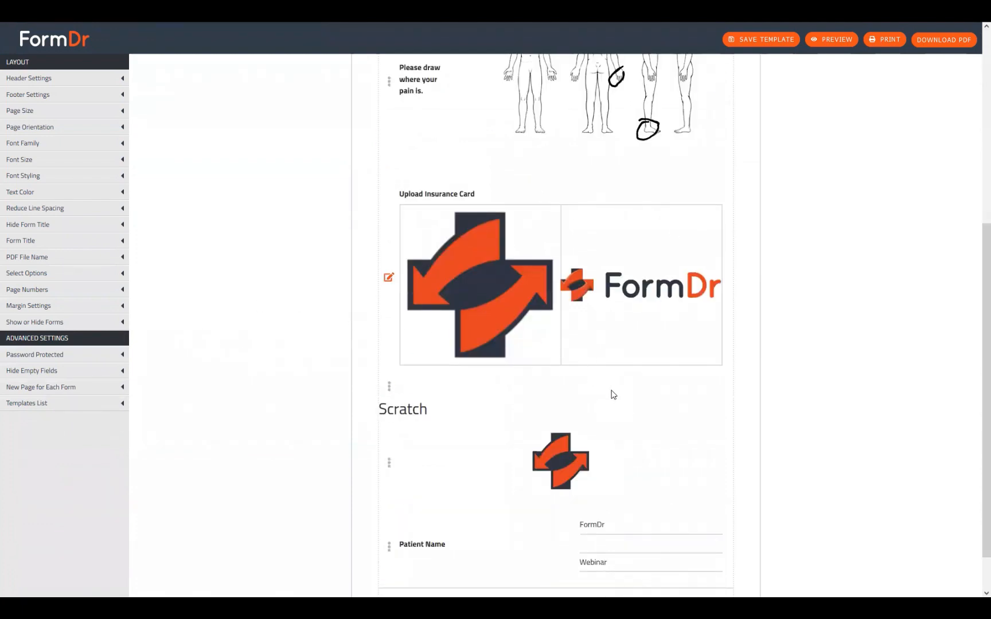
scroll(585, 398, "up", 6)
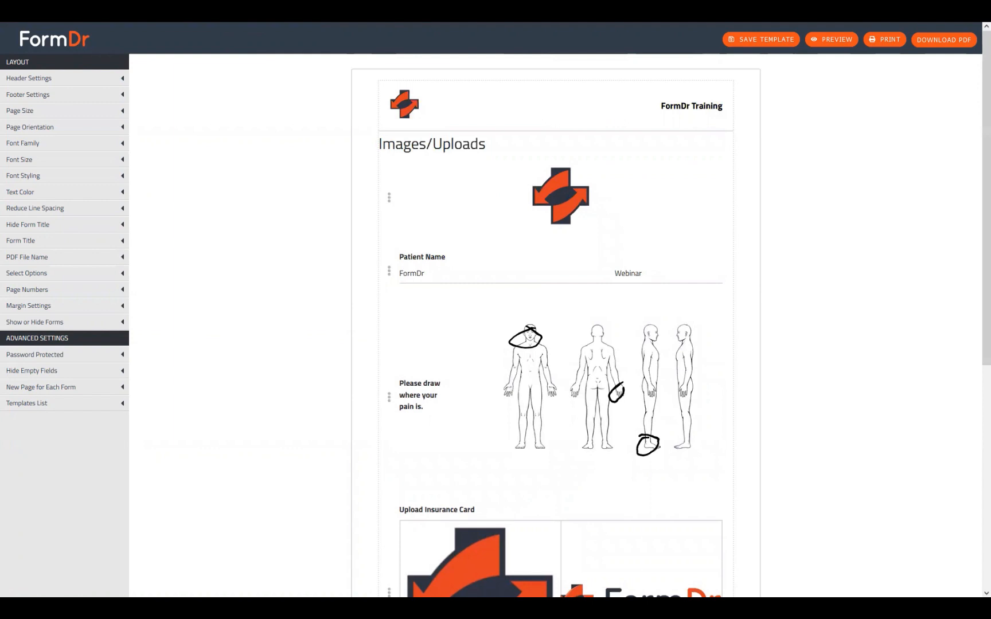
scroll(448, 358, "down", 5)
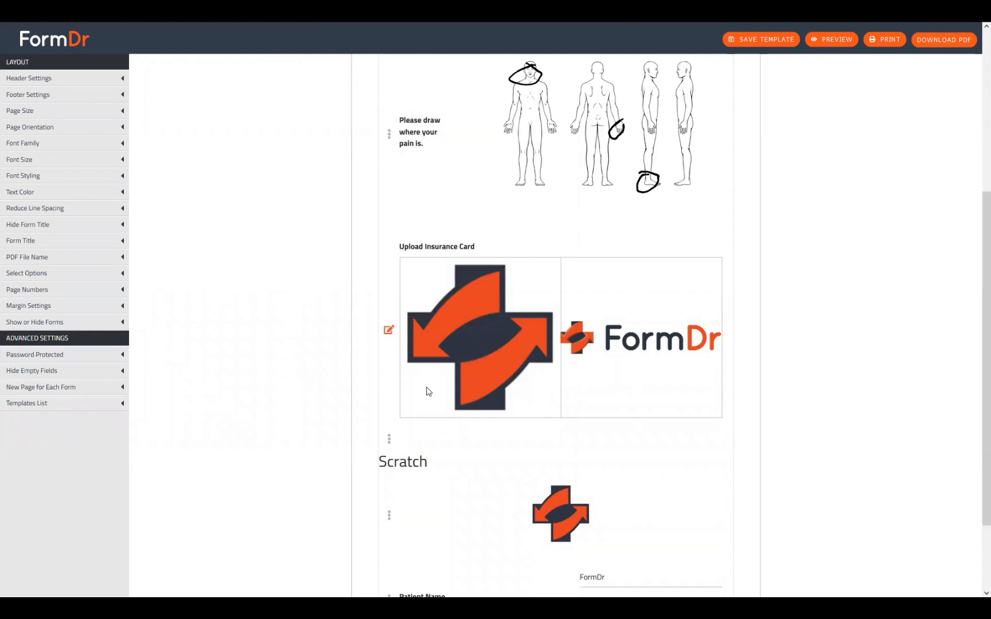
scroll(426, 391, "up", 5)
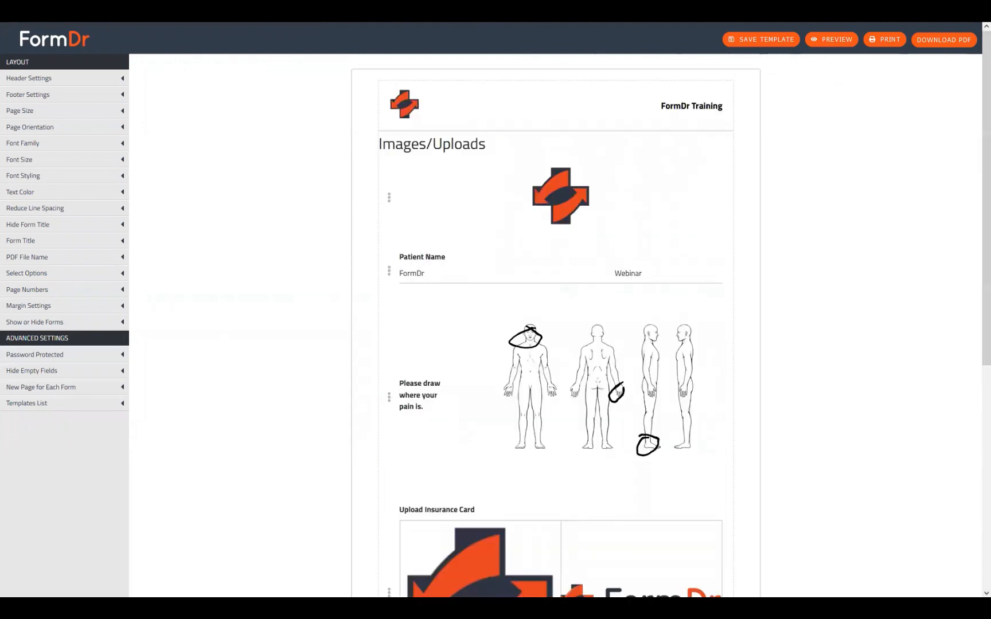
- Return to My Forms and open the FormDr Training packet for editing at the Build stage
key("alt+Left")
left_click(511, 331)
left_click(33, 154)
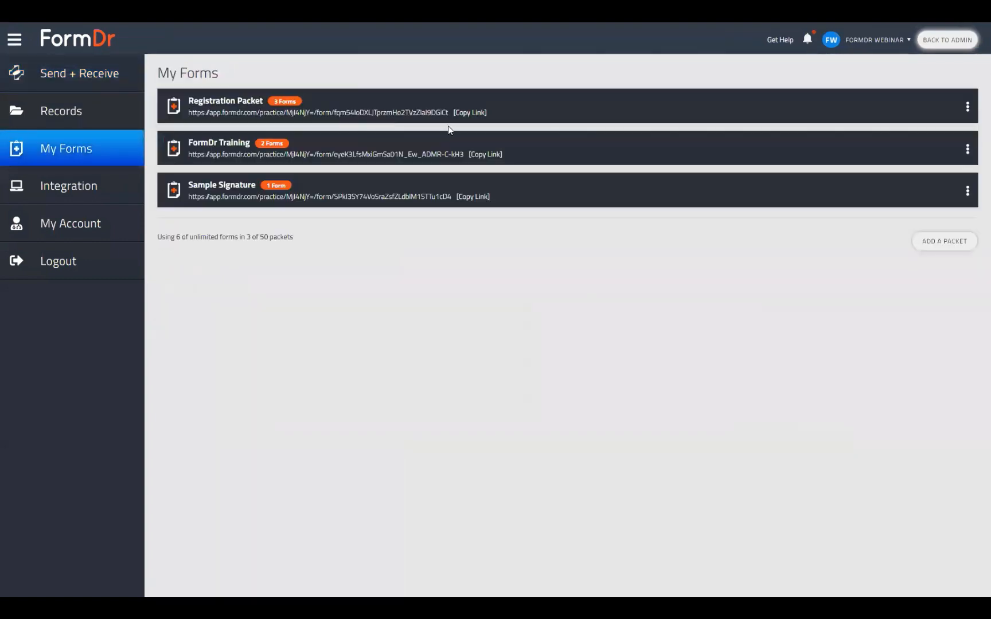
left_click(967, 150)
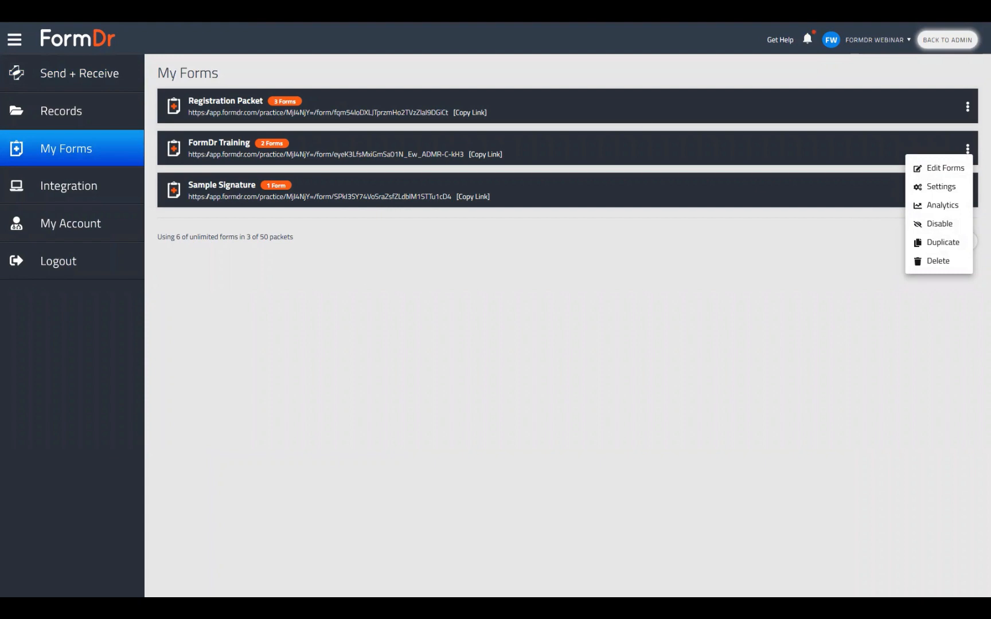
left_click(967, 150)
left_click(967, 151)
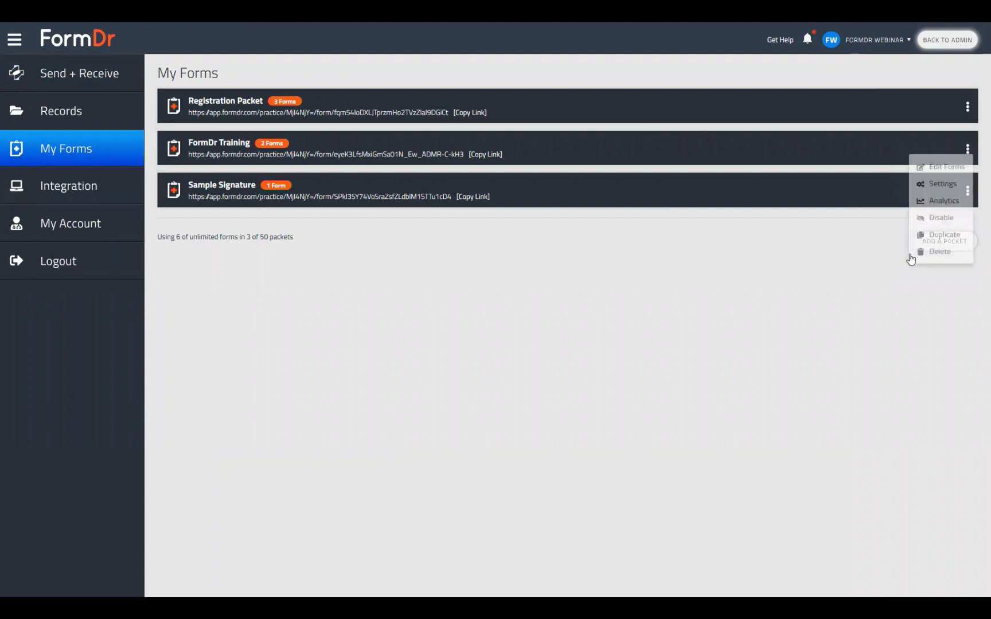
left_click(923, 168)
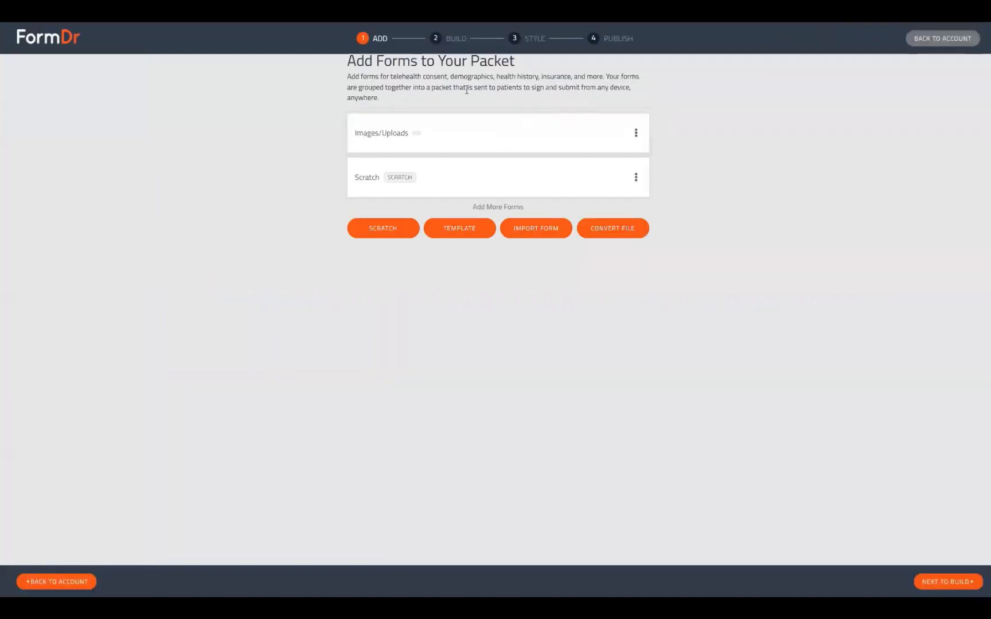
left_click(956, 582)
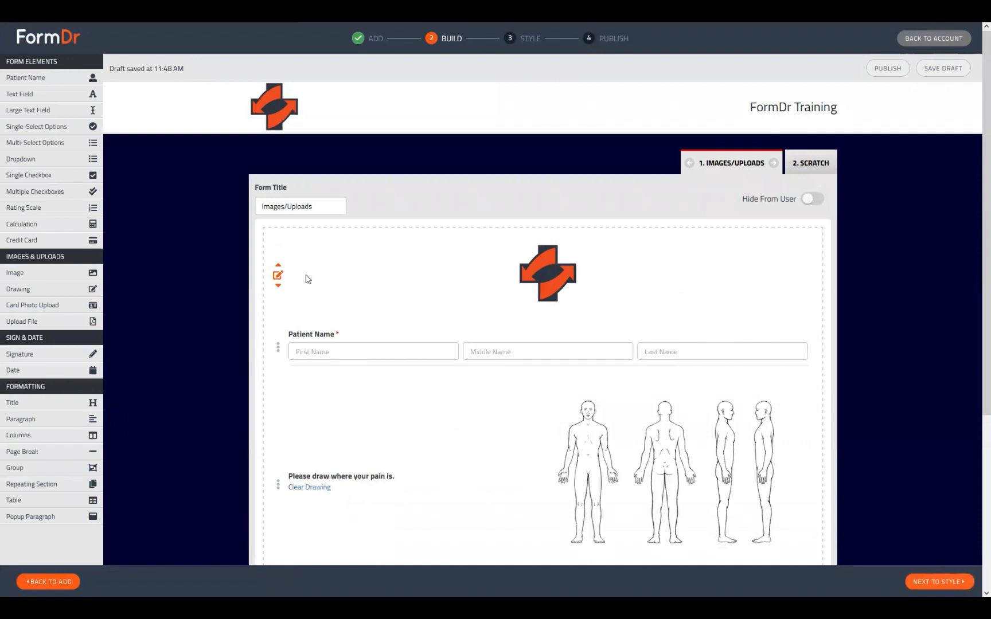
- Make the Upload Insurance Card field required and turn off its left alignment
scroll(498, 349, "down", 2)
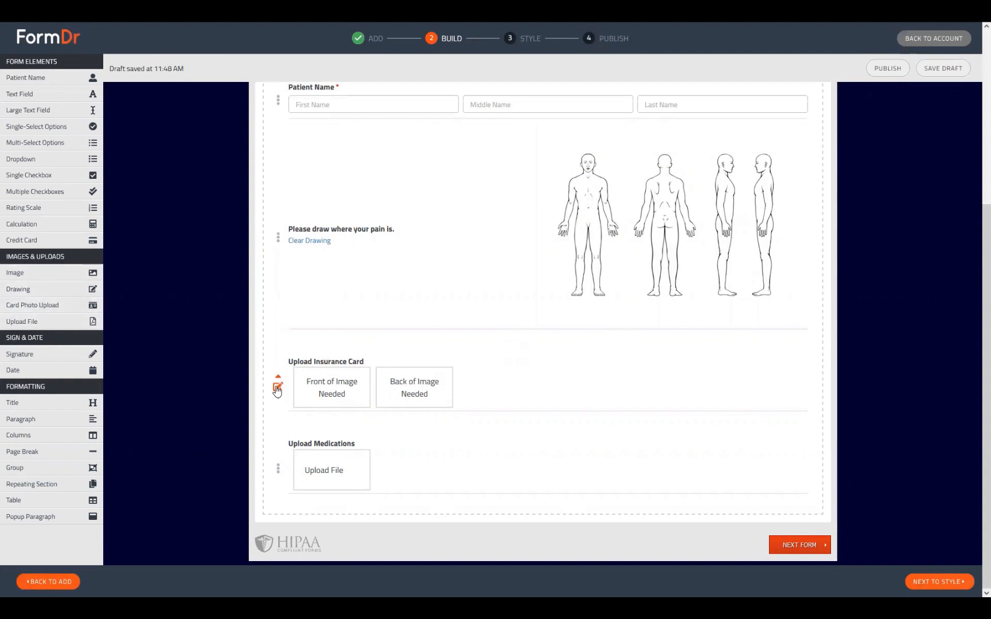
left_click(277, 386)
scroll(728, 380, "down", 2)
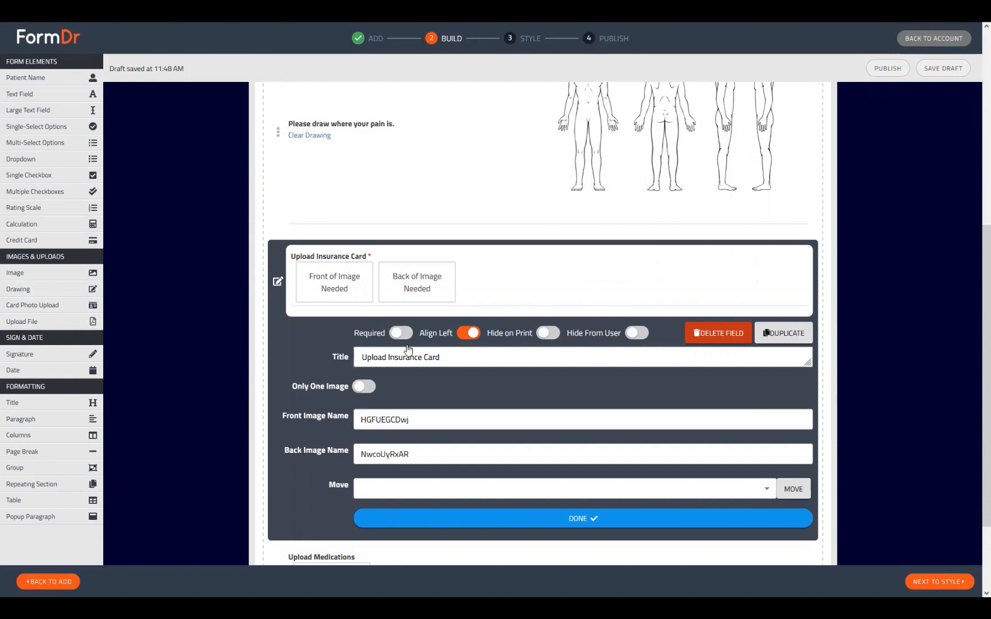
left_click(400, 337)
left_click(464, 333)
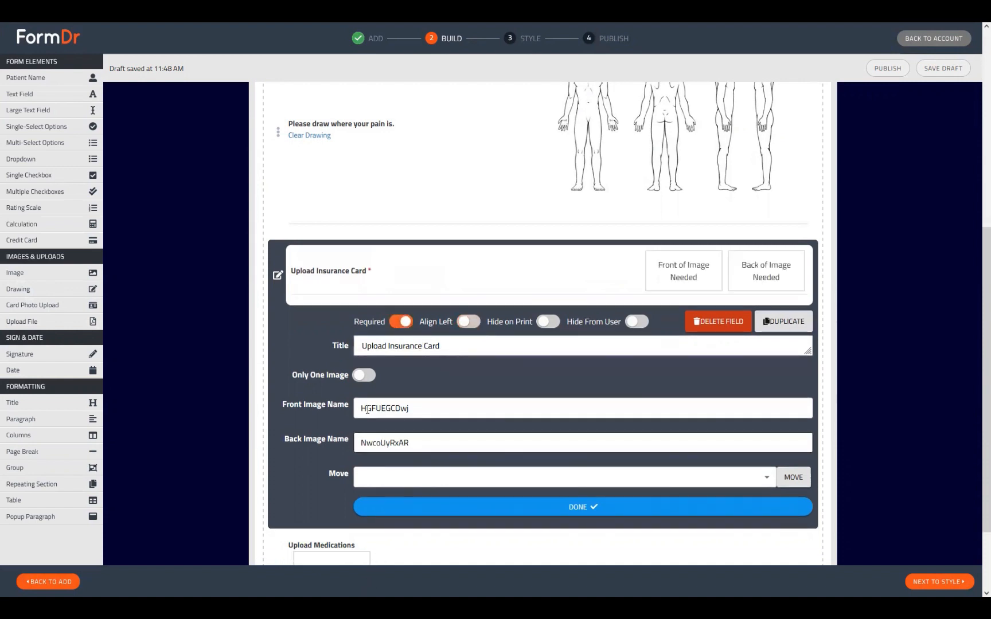
- Switch Hide From User on and off for the insurance card field, and enable Hide on Print and Only One Image
left_click(632, 322)
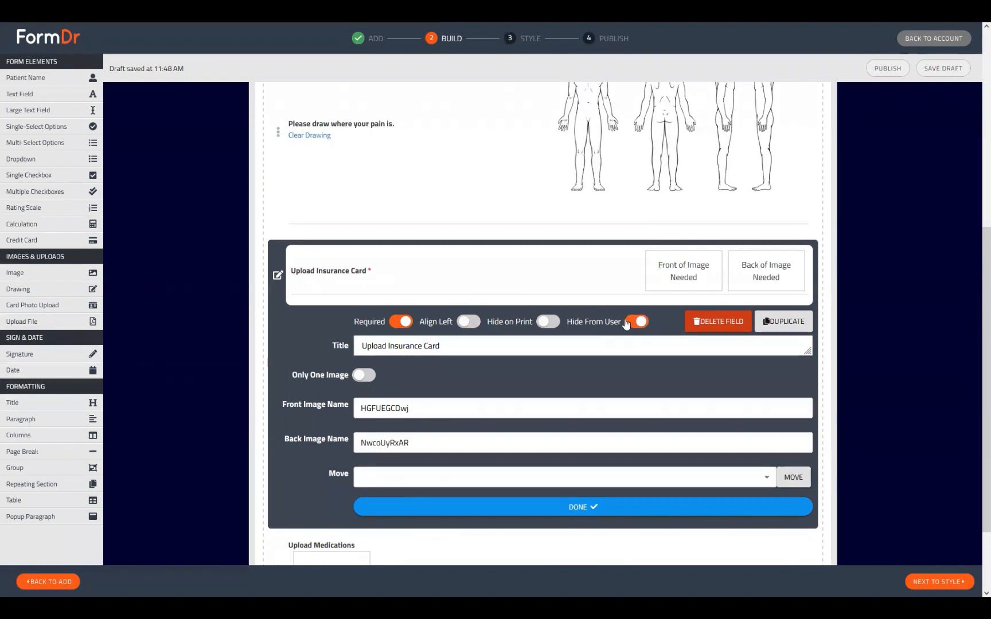
left_click(626, 325)
left_click(549, 322)
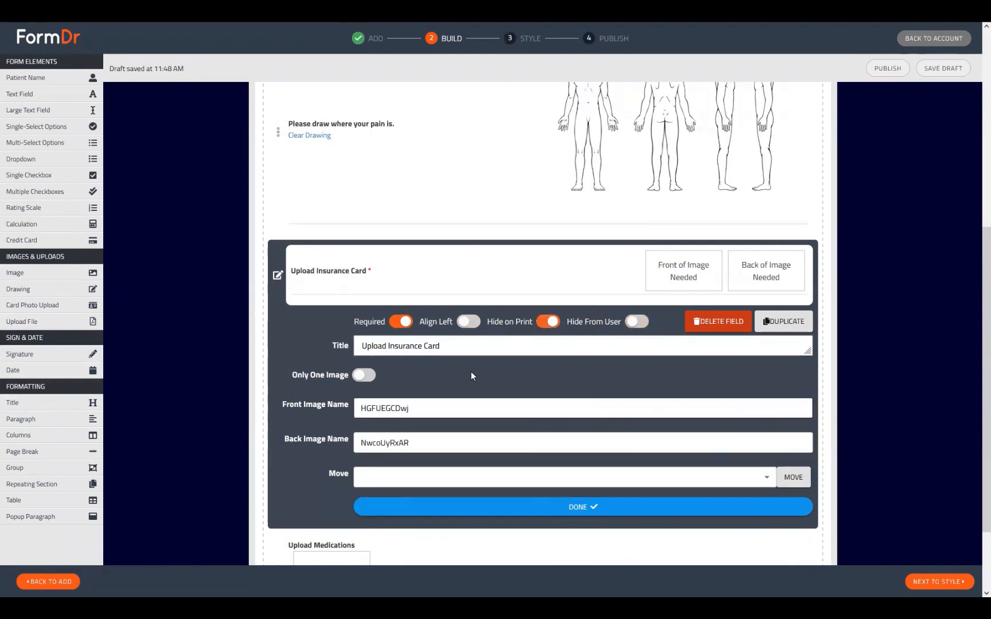
left_click(362, 375)
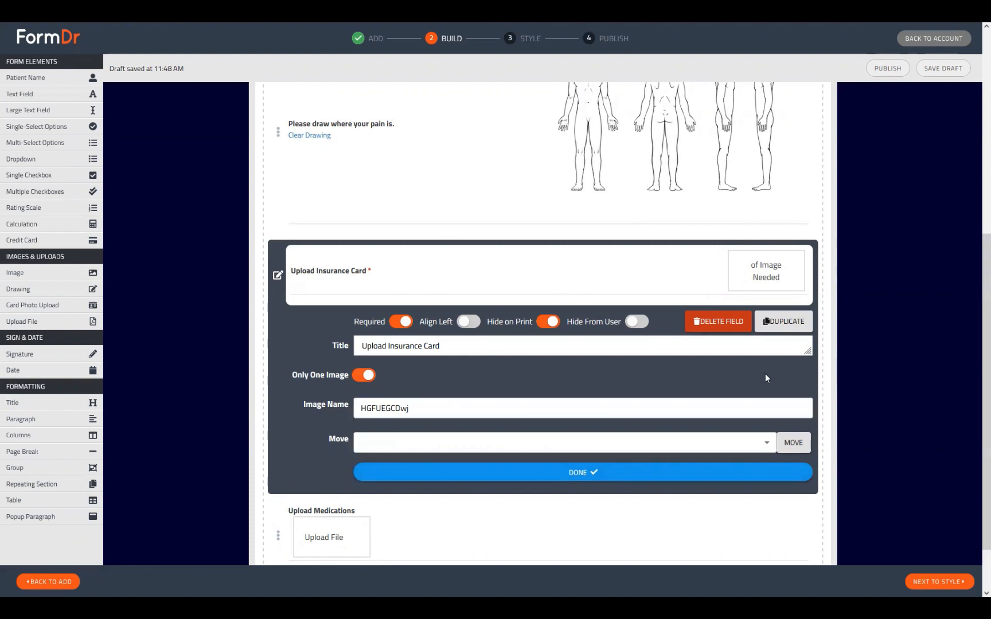
- Duplicate the required Upload Insurance Card field twice and open the settings of the first copy
left_click(780, 321)
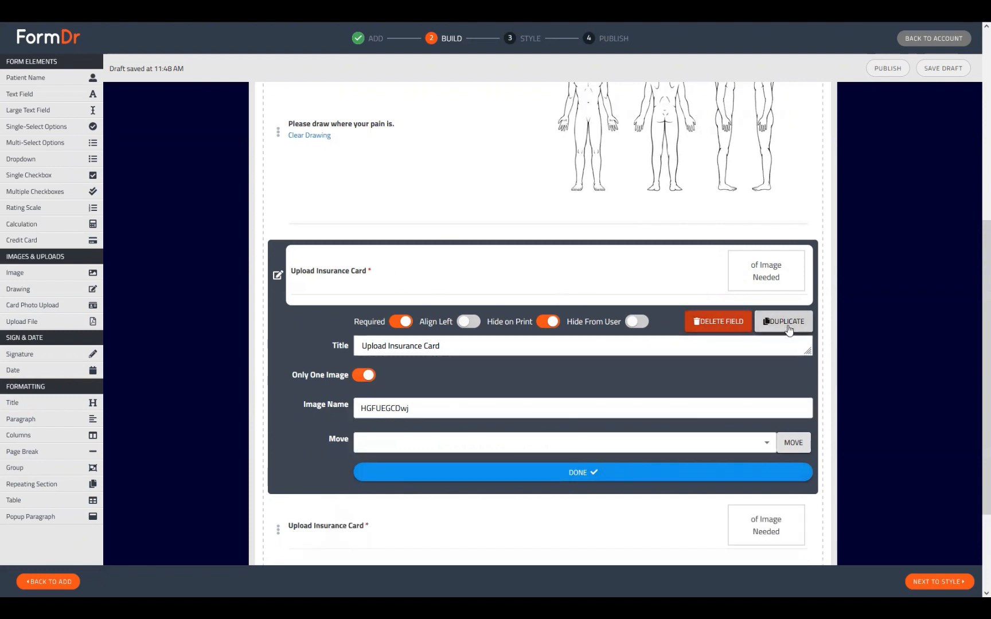
scroll(571, 467, "down", 1)
scroll(571, 467, "down", 3)
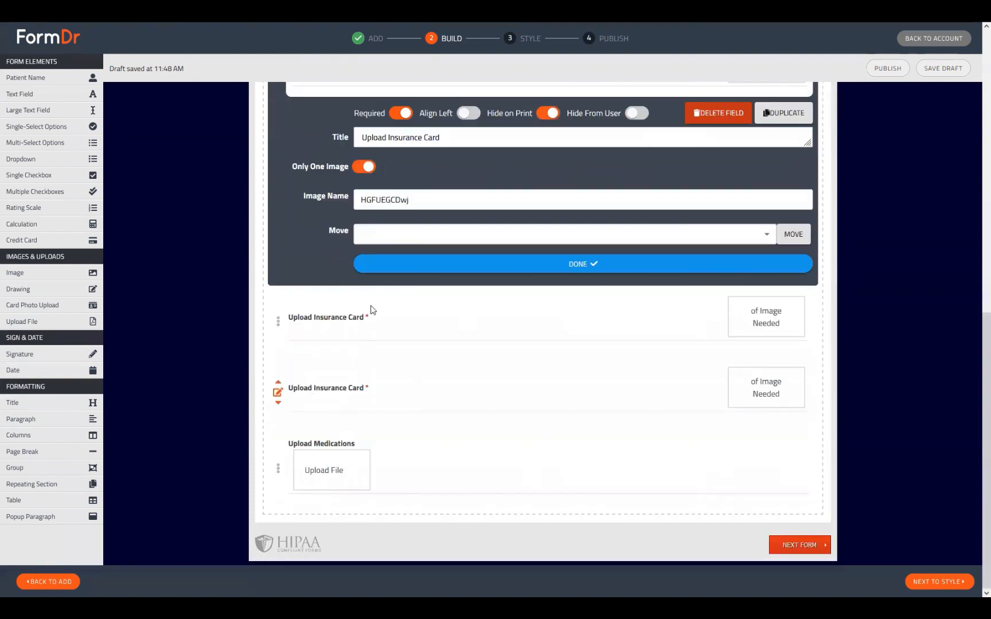
left_click(277, 326)
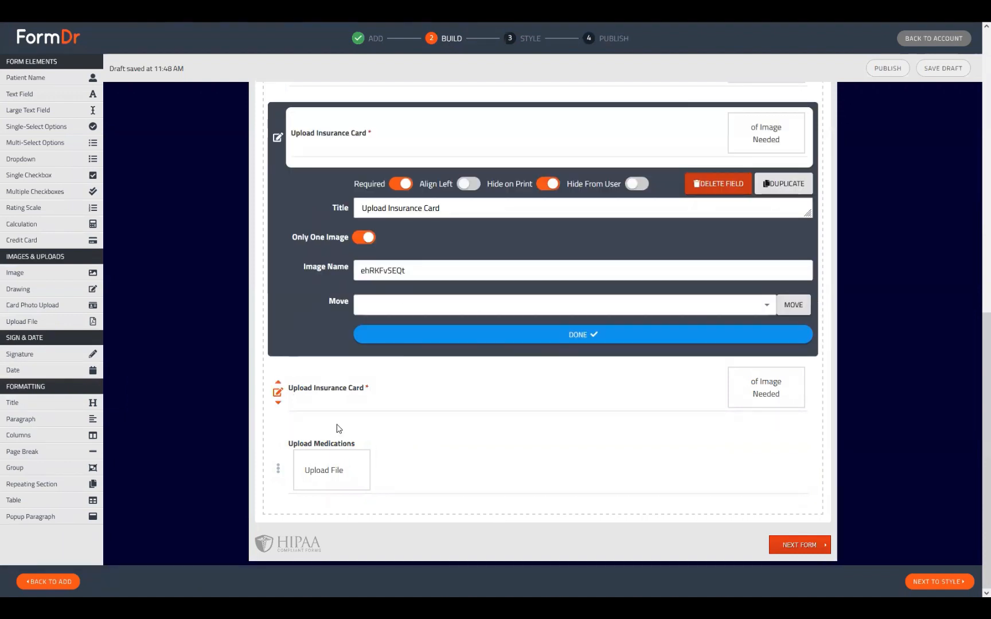
- Copy the second Upload Insurance Card field's Image Name, ehRKFvSEQt, into the third card field's Image Name
left_click(277, 392)
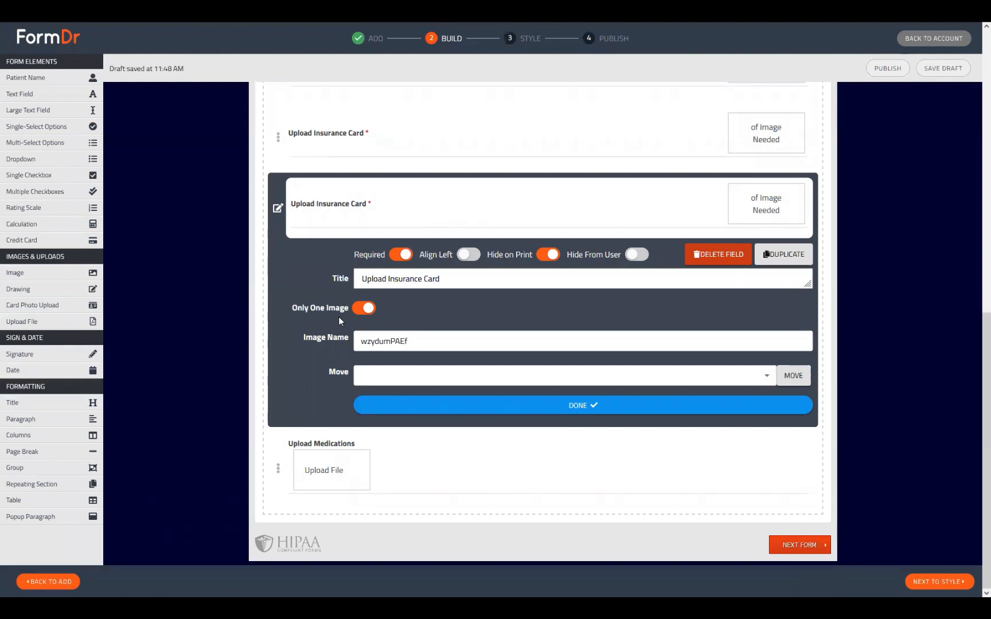
double_click(422, 343)
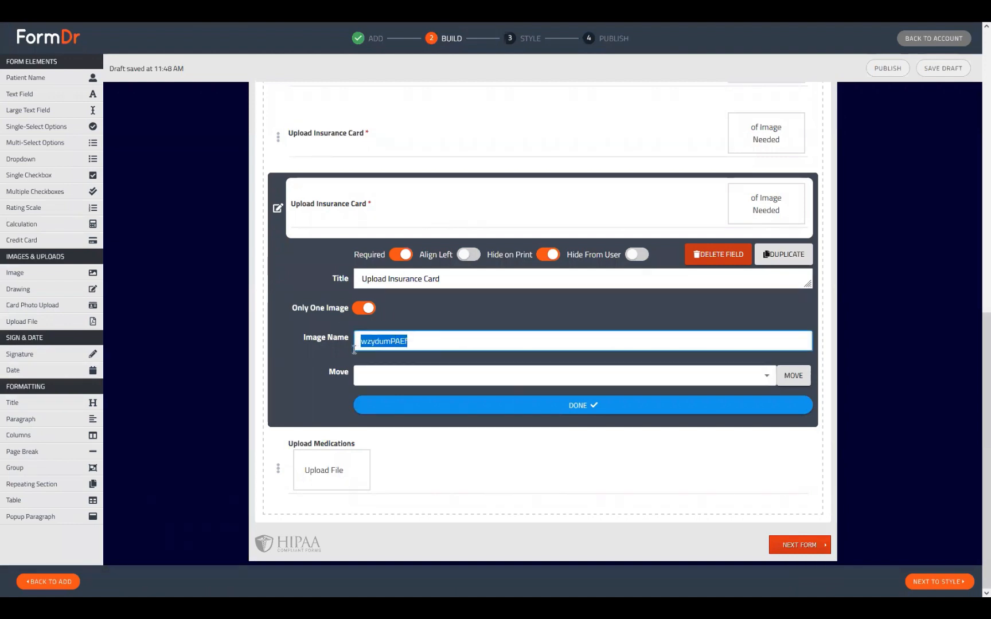
left_click_drag(422, 343, 334, 351)
left_click(422, 341)
scroll(329, 289, "up", 2)
left_click(277, 244)
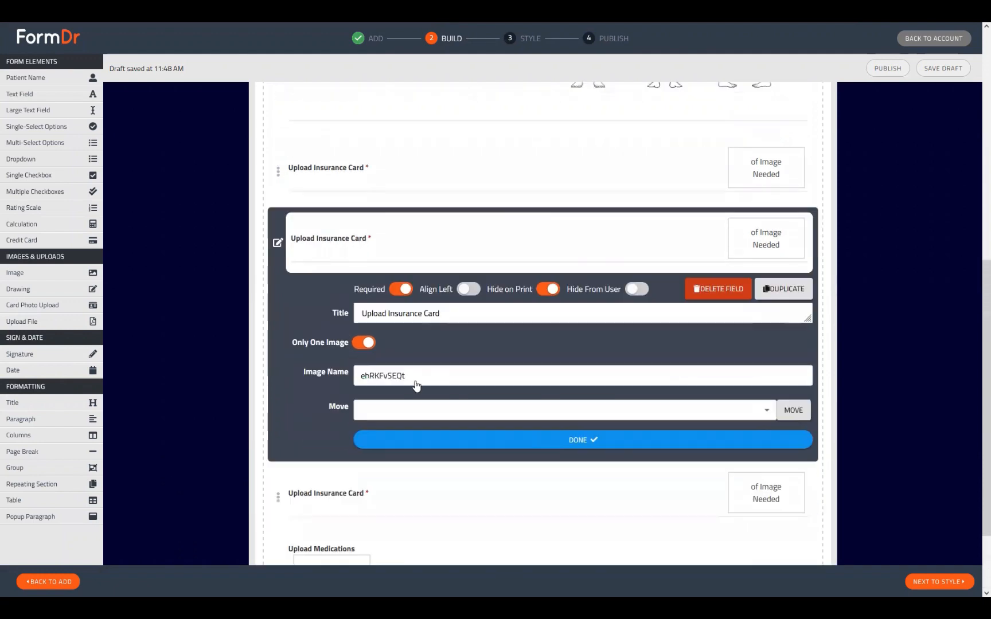
double_click(439, 270)
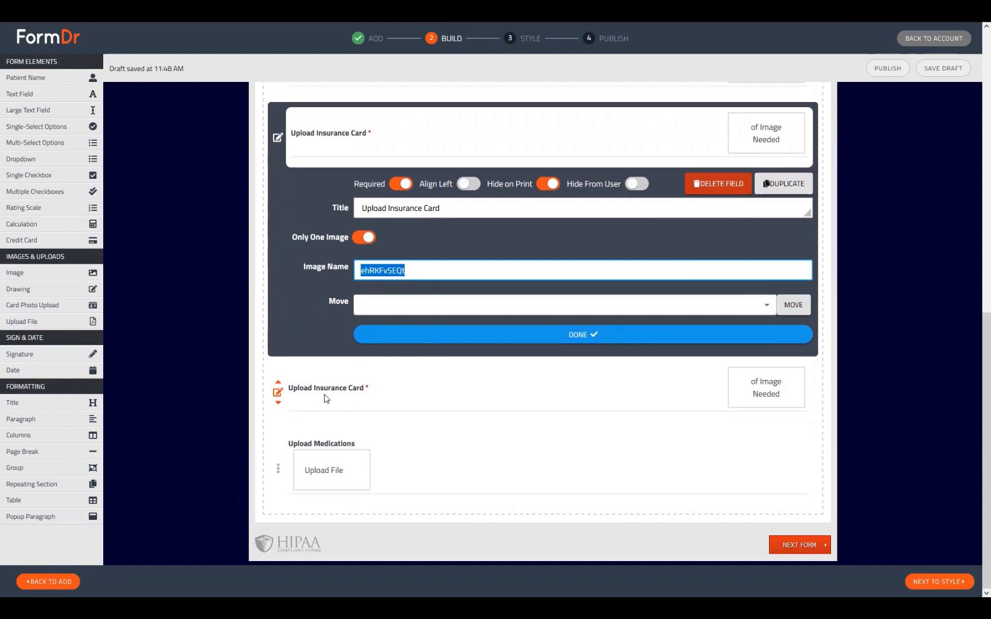
left_click(278, 393)
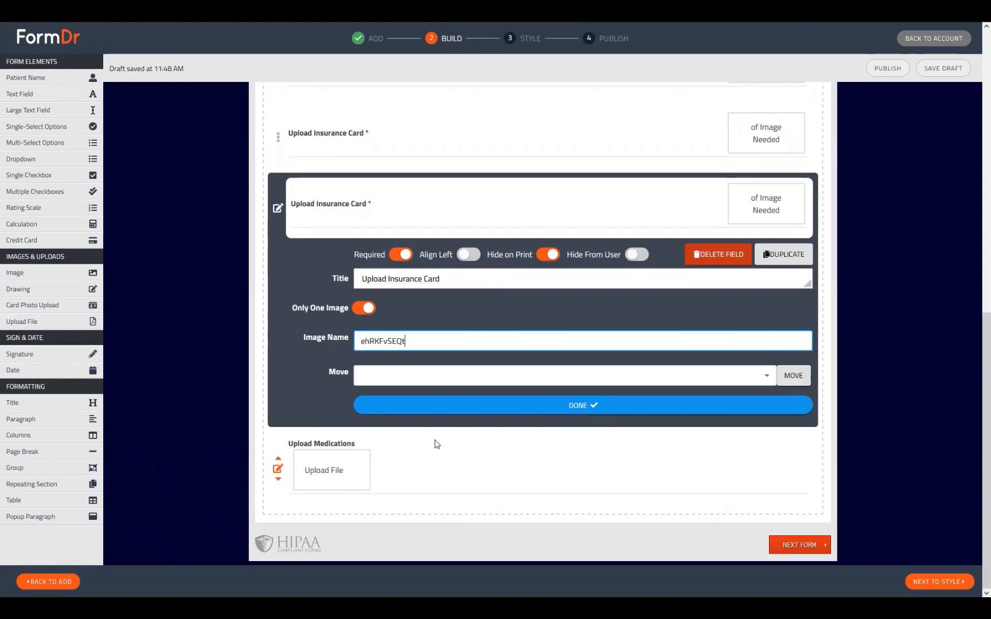
- Close the insurance card field settings and advance through the Style stage to publish the packet
scroll(421, 386, "up", 4)
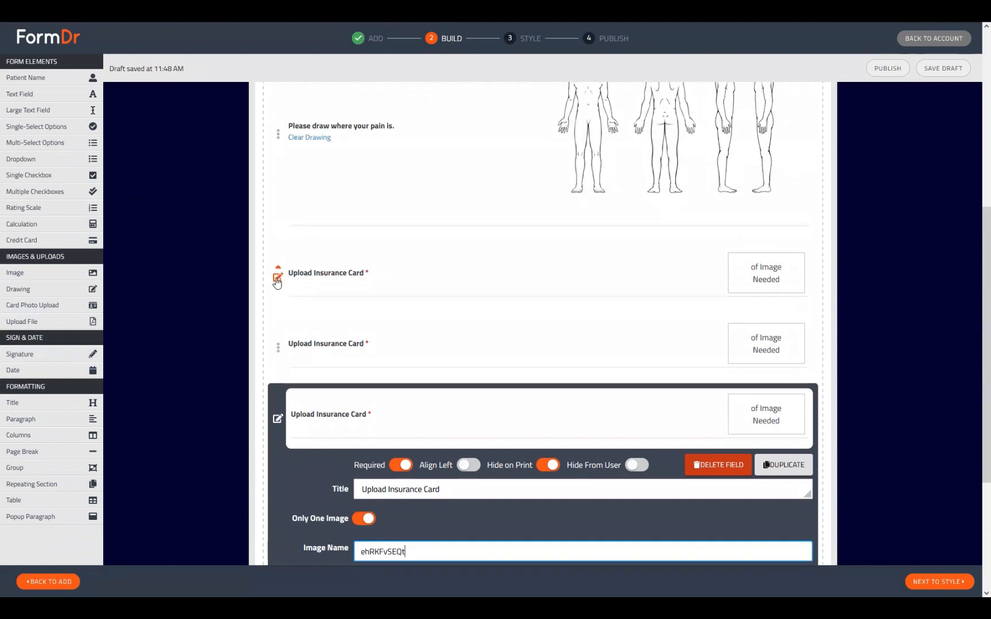
left_click(278, 275)
left_click(522, 475)
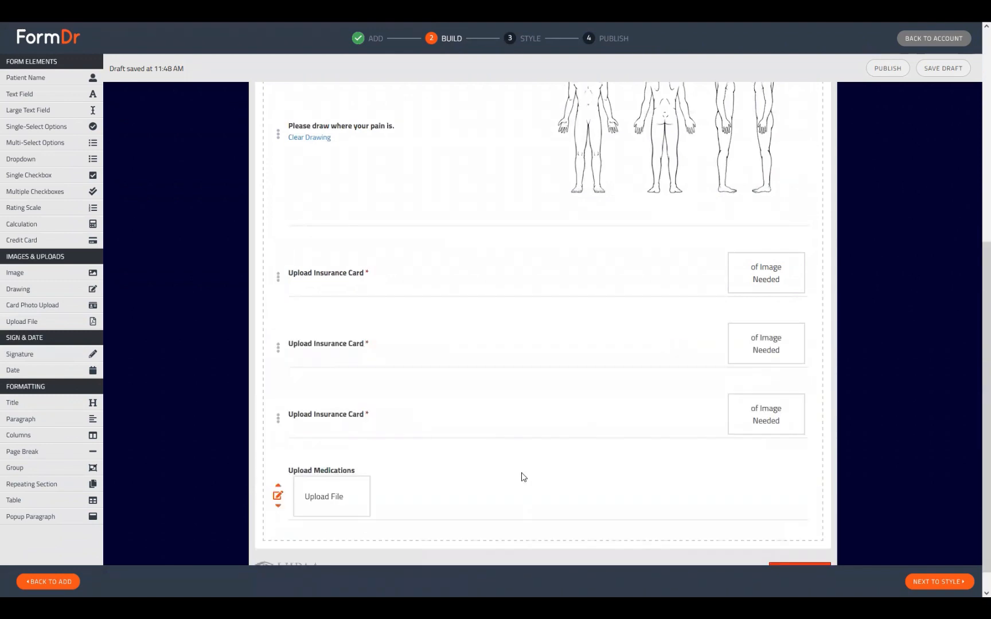
left_click(936, 583)
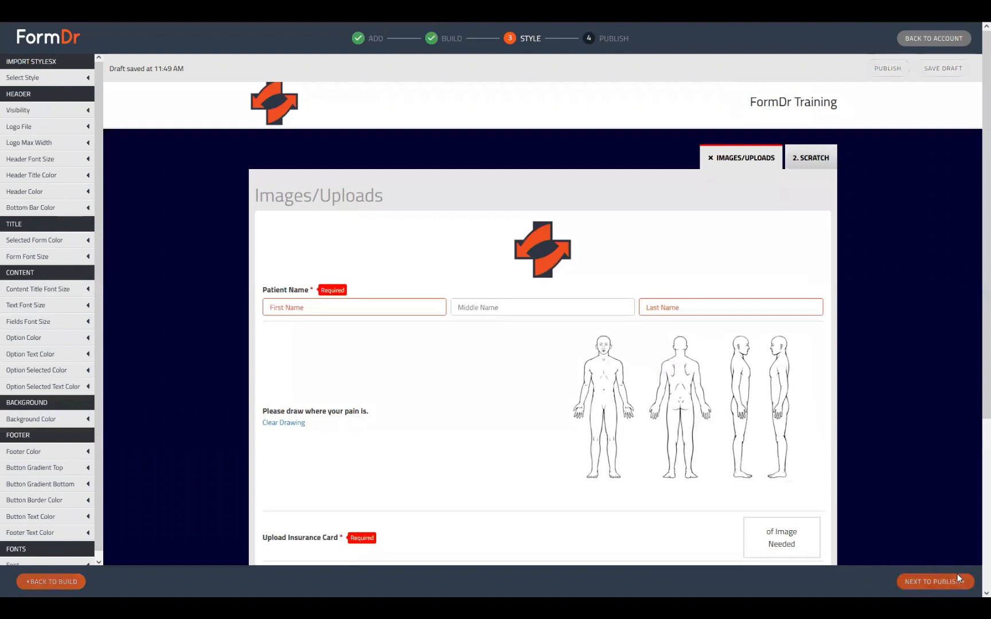
left_click(957, 577)
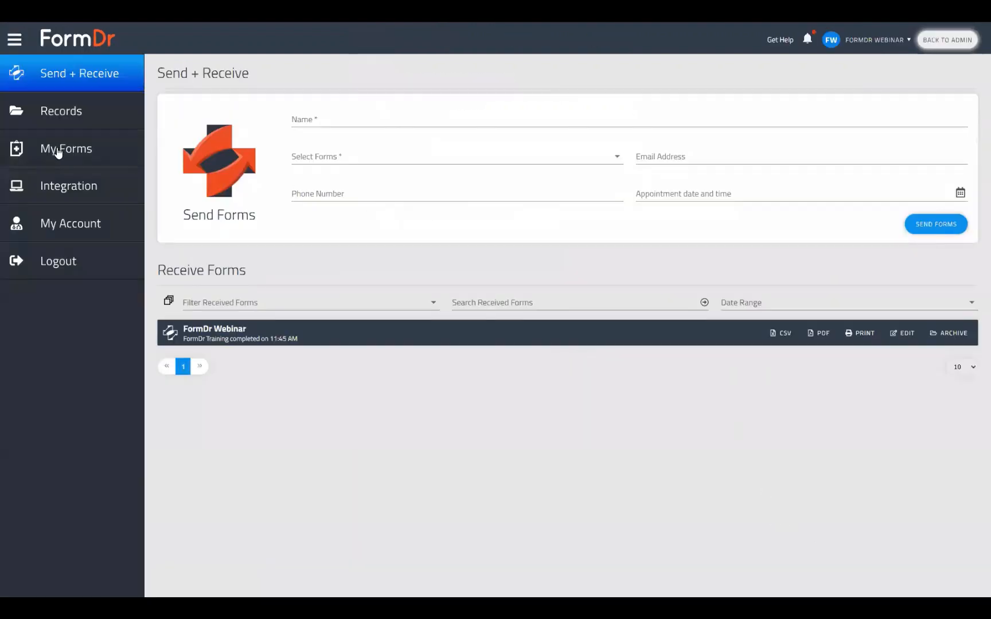
- Open the published FormDr Training form from My Forms and go to its insurance card upload fields
left_click(58, 150)
left_click(252, 163)
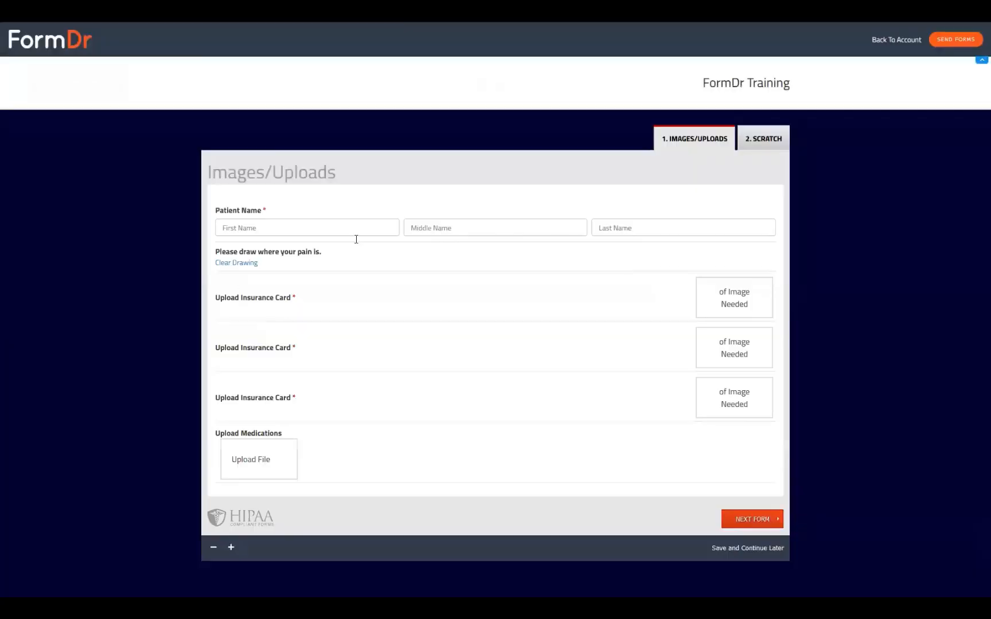
scroll(411, 403, "down", 4)
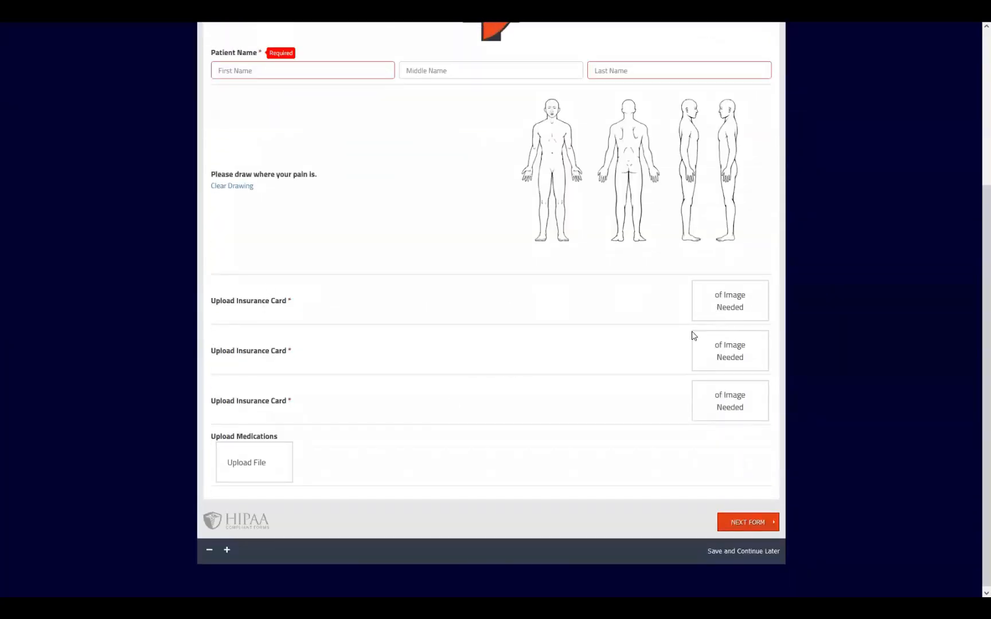
- Upload FormDr-Icon-Light.png from the Desktop to the first insurance card field, and preview the uploaded image
left_click(696, 349)
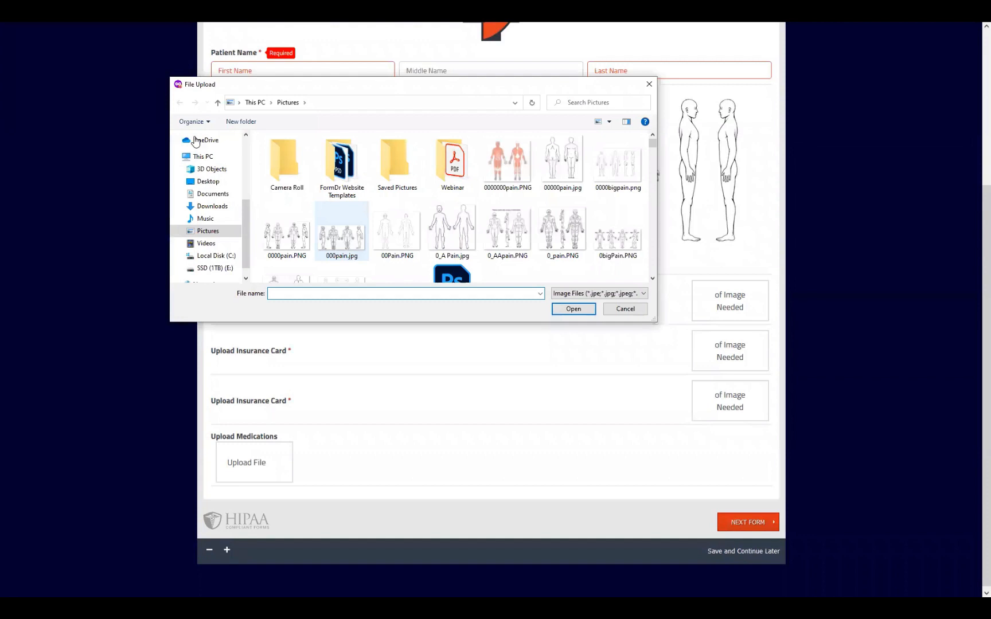
left_click(210, 182)
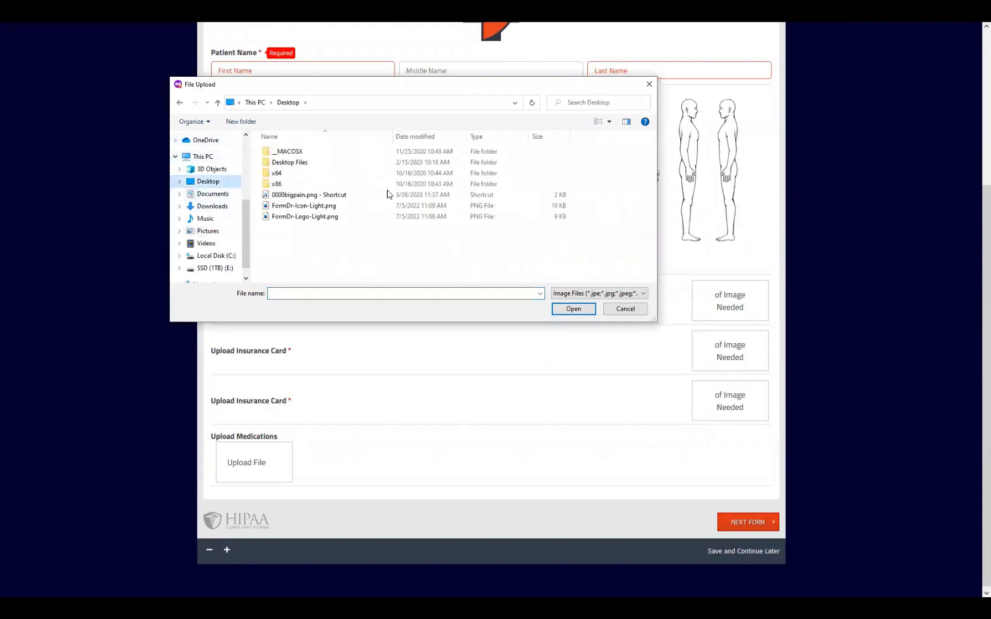
left_click(324, 206)
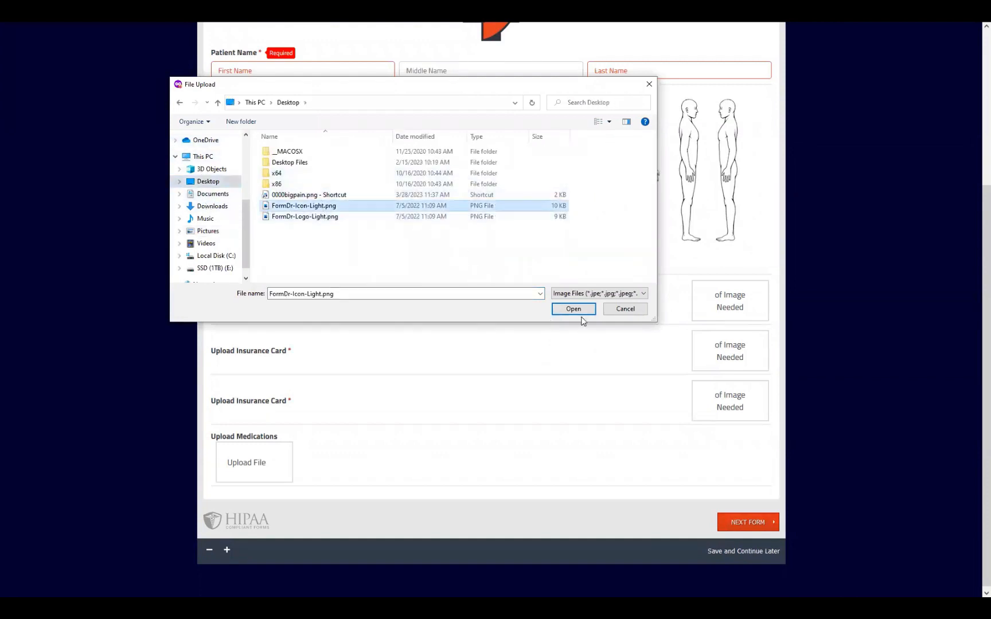
left_click(572, 309)
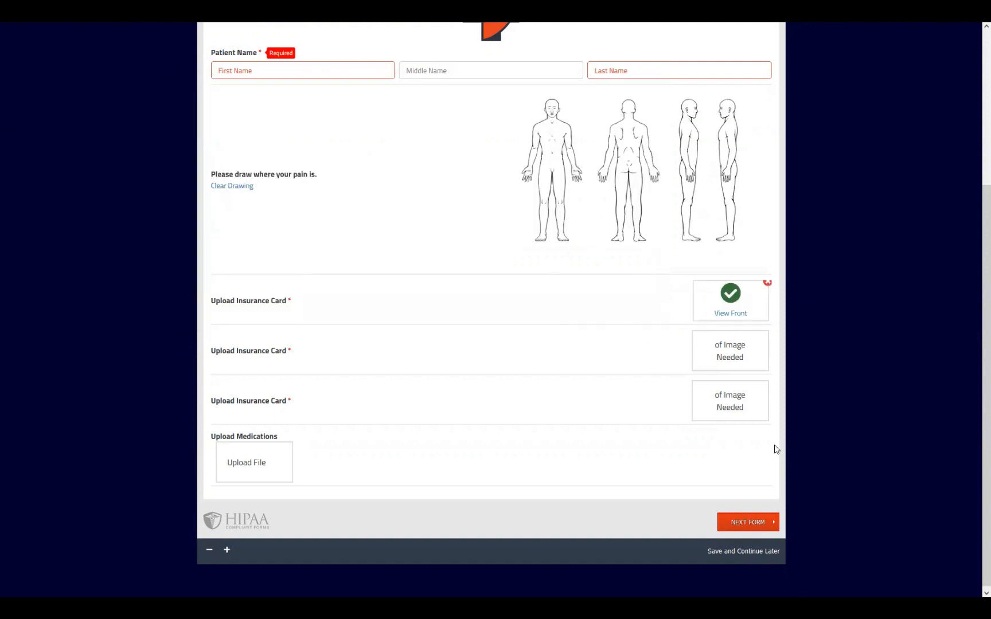
left_click(746, 320)
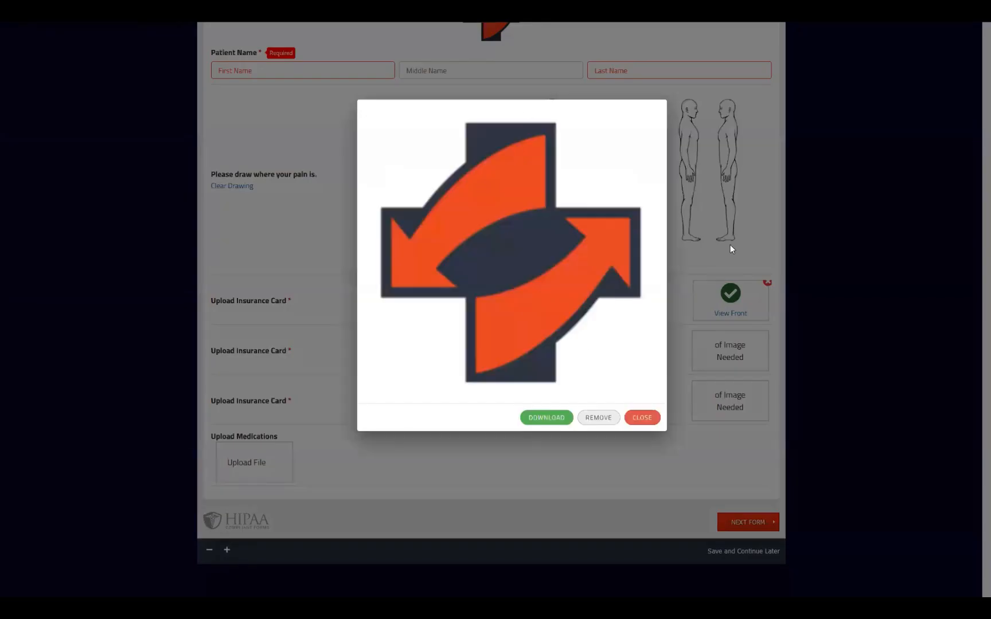
left_click(646, 416)
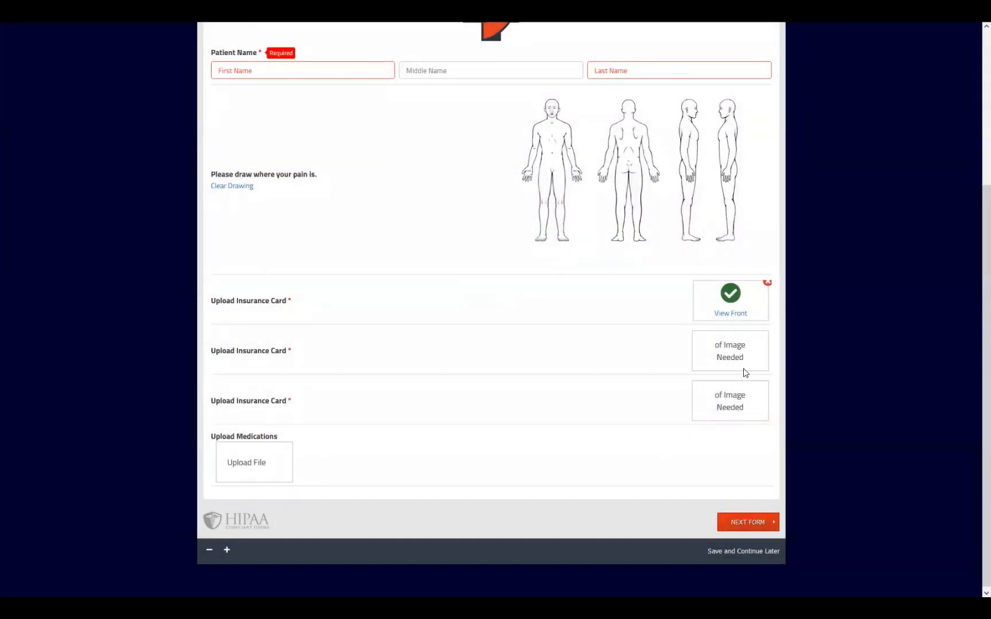
- Upload FormDr-Logo-Light.png to the second insurance card field, and preview the images in the second and third fields
left_click(746, 373)
left_click(321, 216)
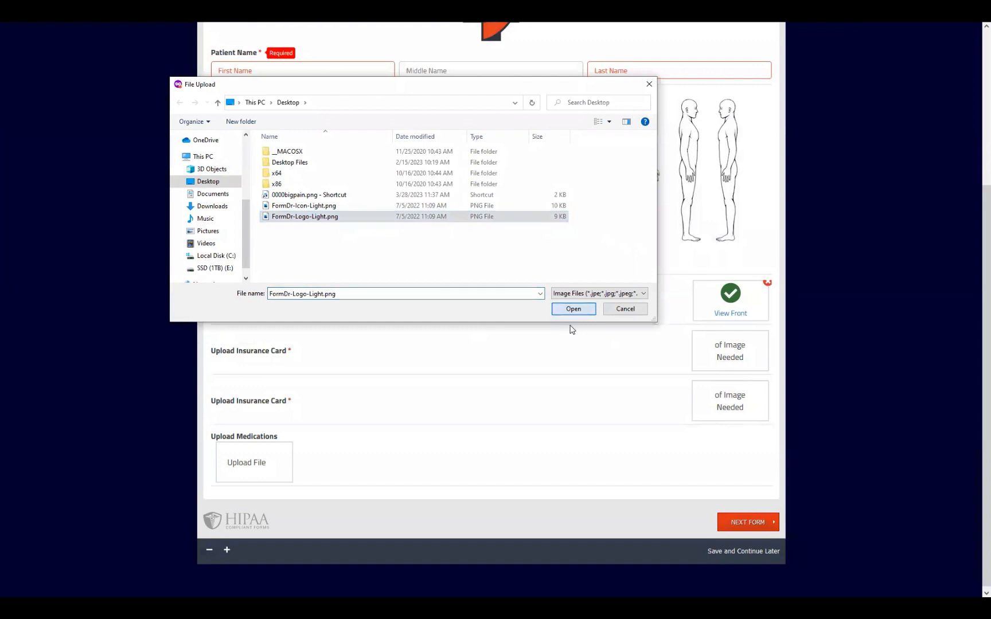
left_click(573, 311)
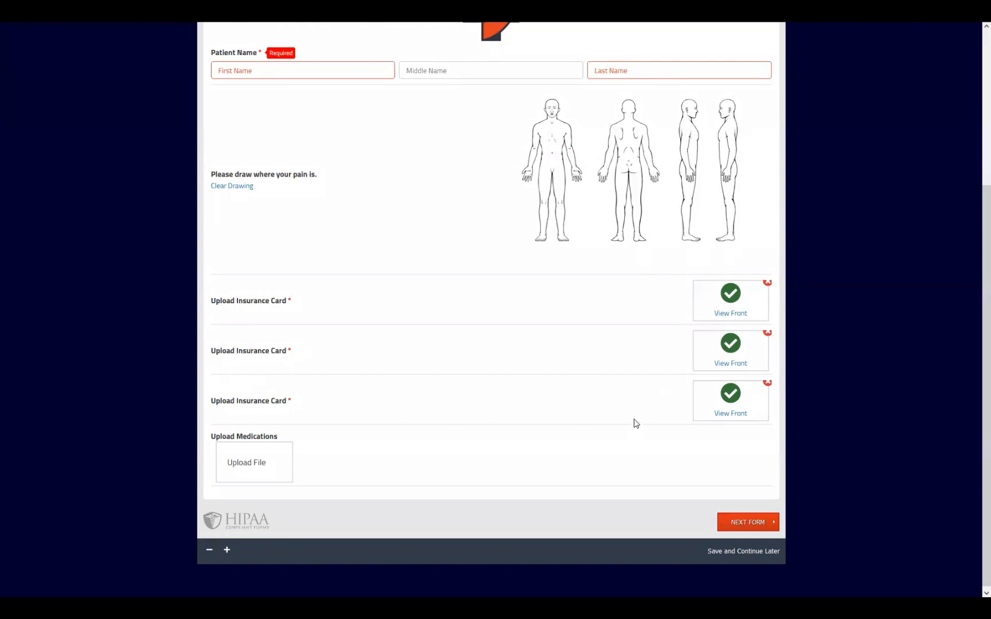
left_click(736, 365)
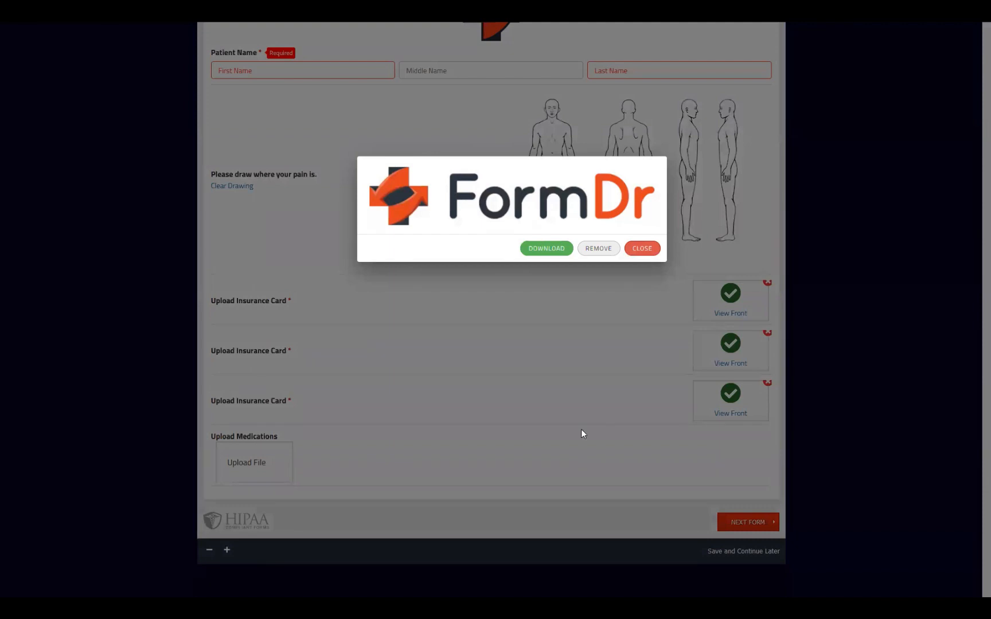
left_click(581, 434)
left_click(731, 414)
left_click(500, 462)
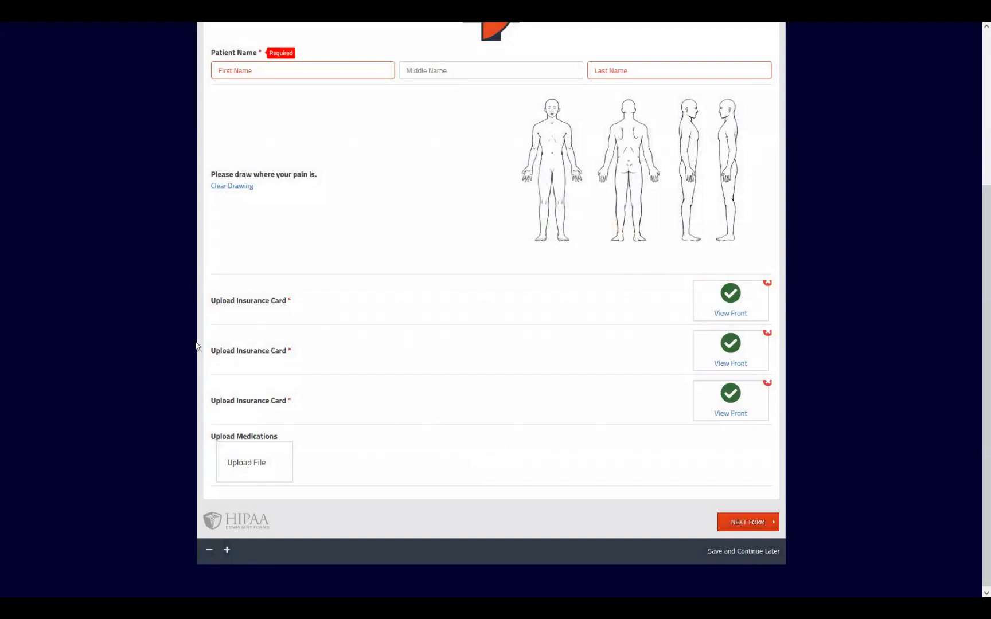
- Review the Images/Uploads form and preview the image in the third insurance card field again
scroll(693, 177, "up", 4)
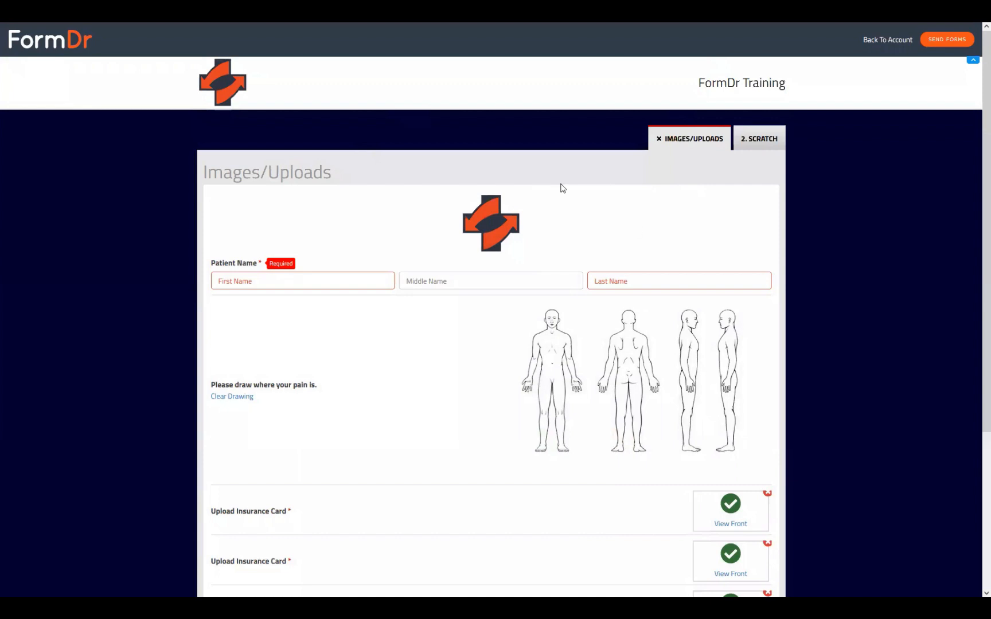
scroll(738, 383, "down", 2)
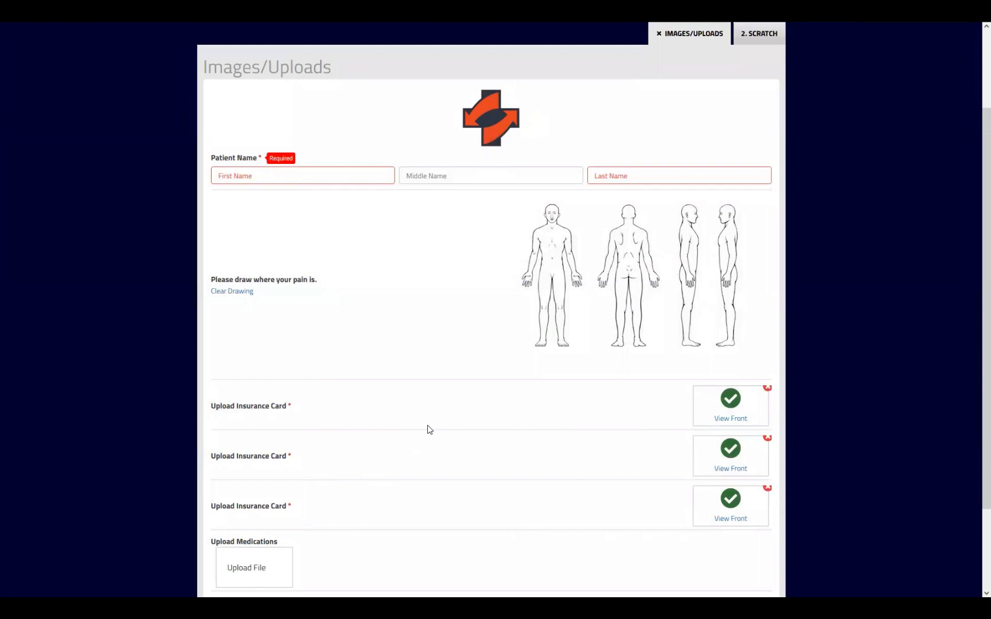
scroll(379, 481, "up", 2)
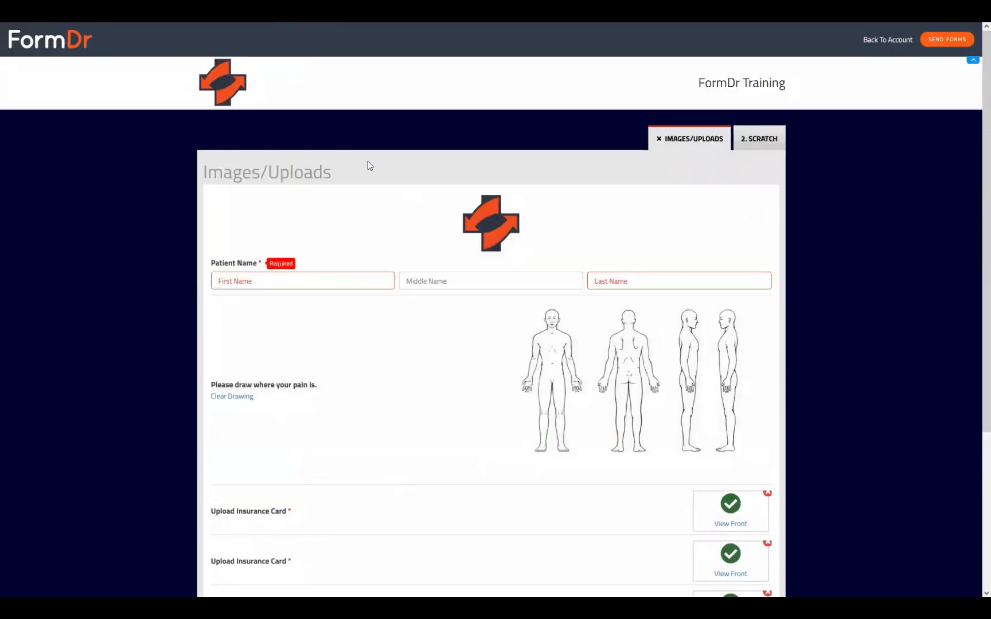
scroll(495, 369, "down", 4)
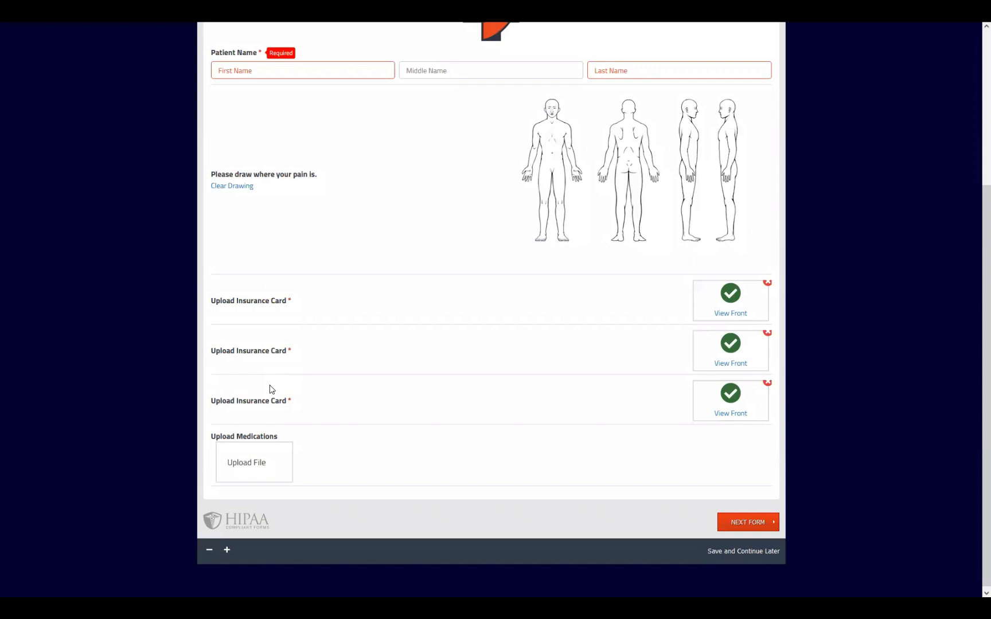
left_click(734, 415)
left_click(621, 278)
scroll(655, 358, "up", 4)
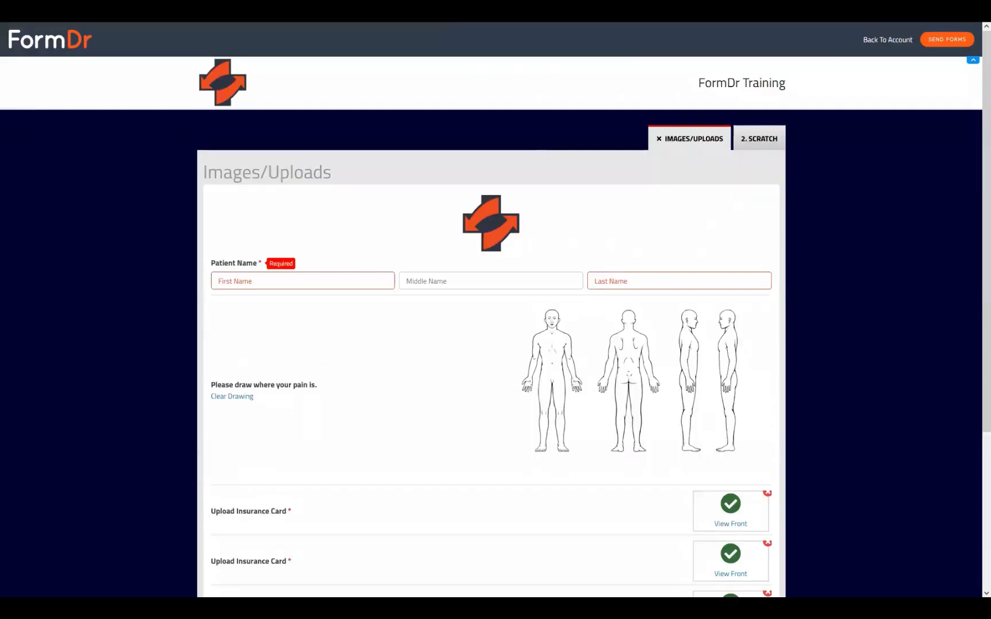
- Close the live form and reopen the FormDr Training packet for editing at the Build stage
key("ctrl+w")
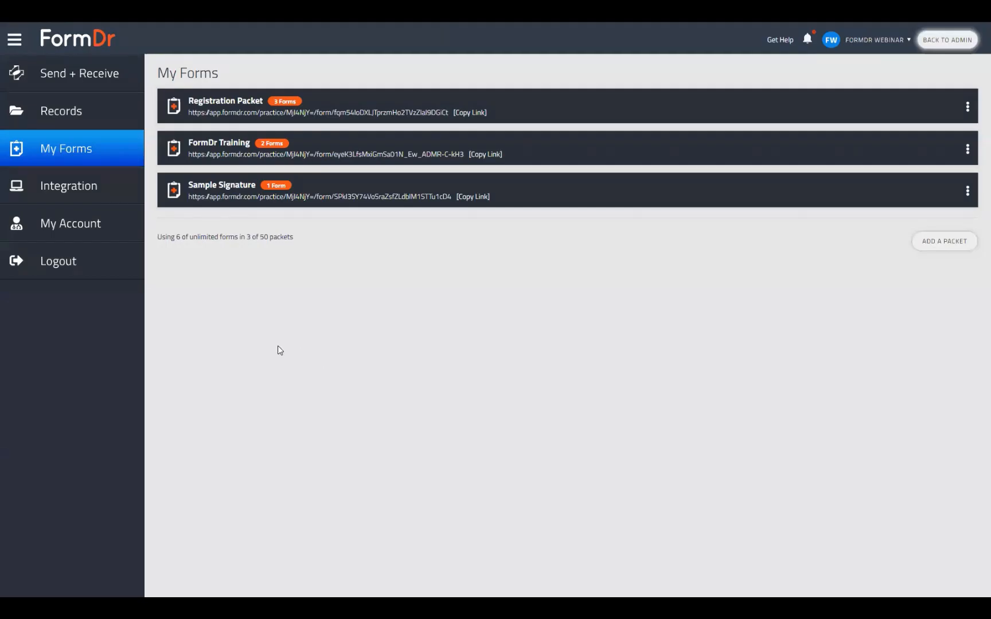
left_click(968, 151)
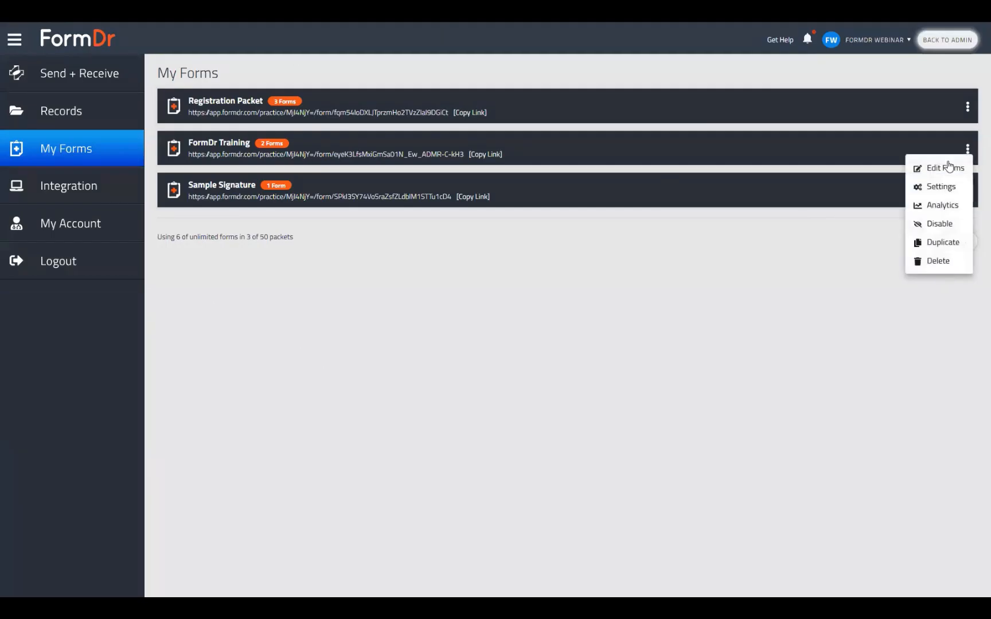
left_click(946, 169)
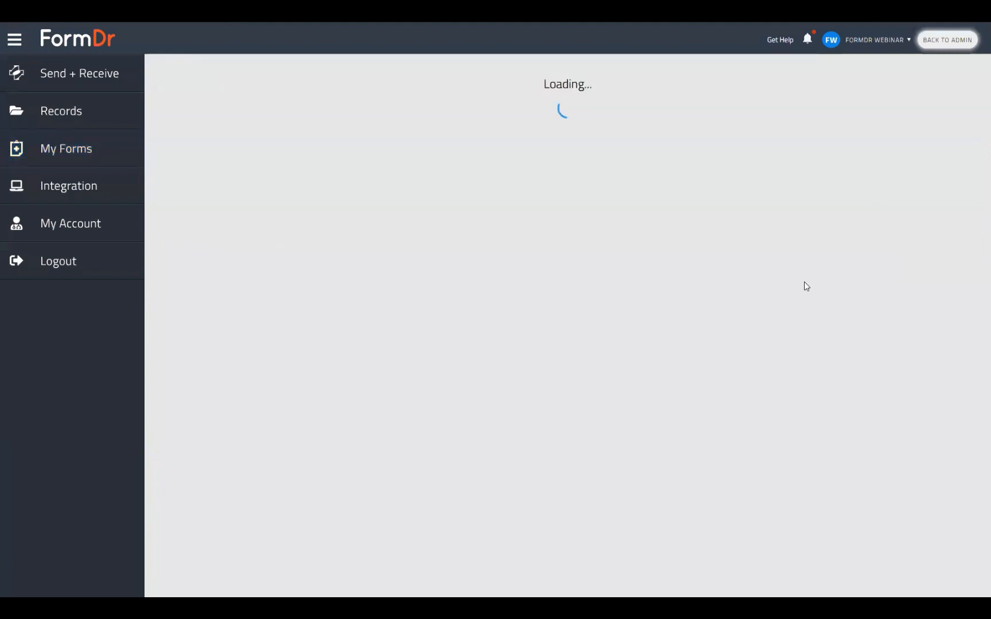
left_click(940, 582)
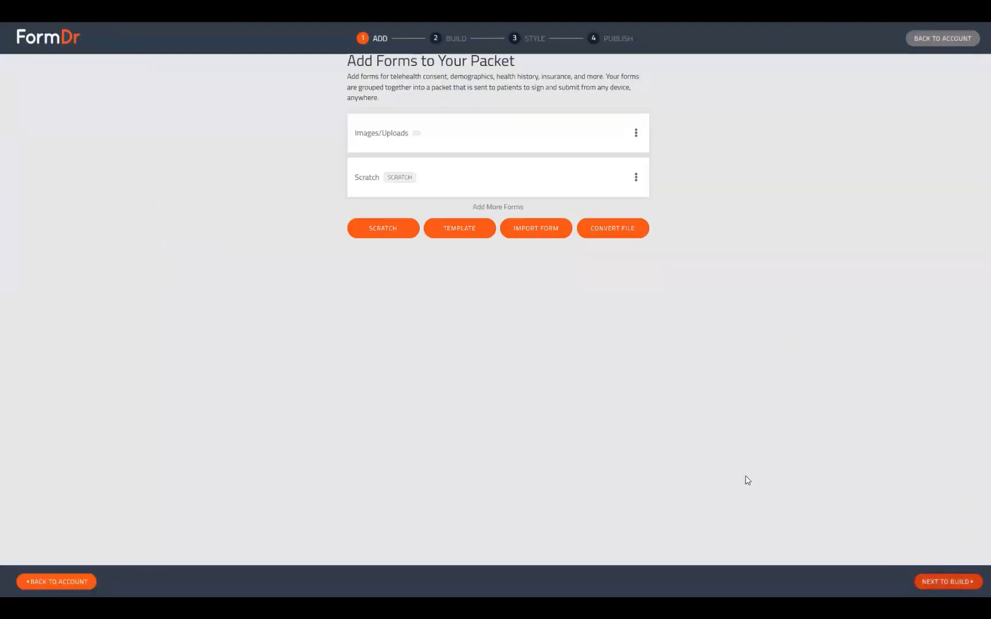
- Open the settings of the "Please draw where your pain is." drawing field, highlight its Name value, and close the settings
scroll(364, 315, "down", 4)
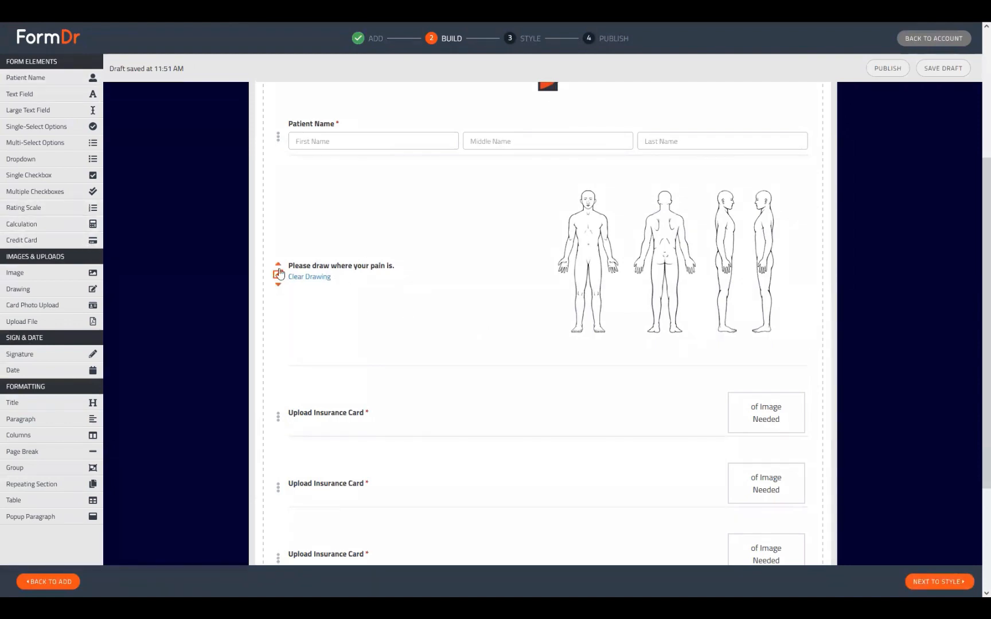
left_click(355, 384)
left_click_drag(408, 345, 361, 346)
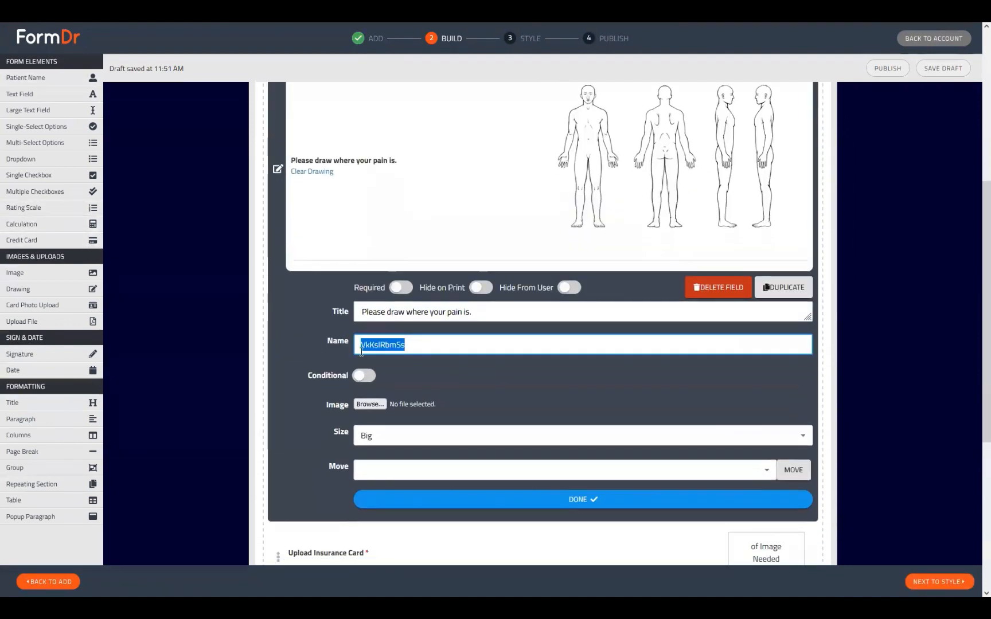
left_click_drag(429, 347, 365, 346)
scroll(495, 360, "up", 3)
scroll(485, 362, "down", 3)
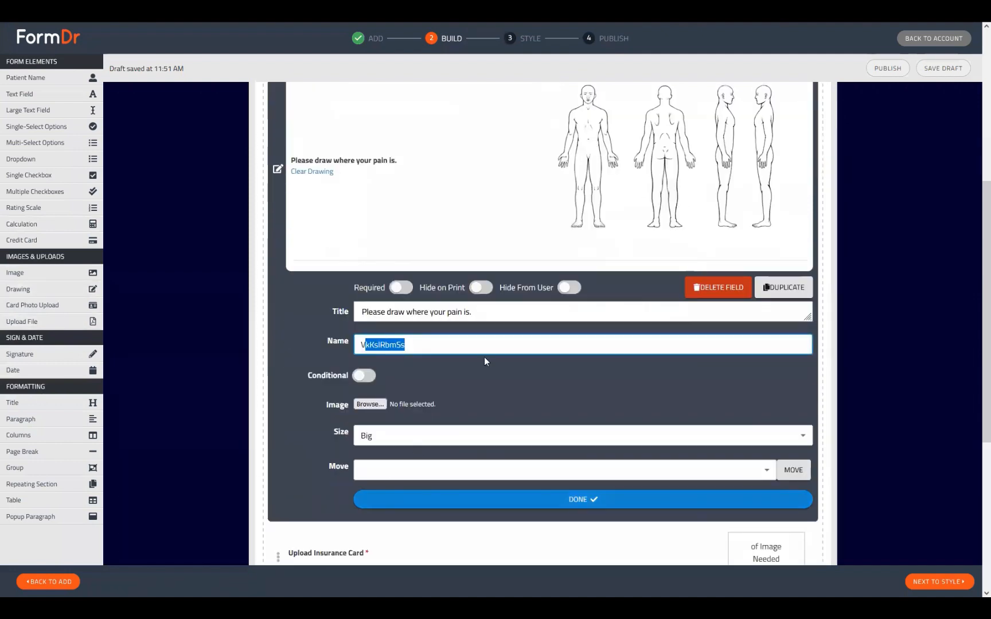
left_click(278, 169)
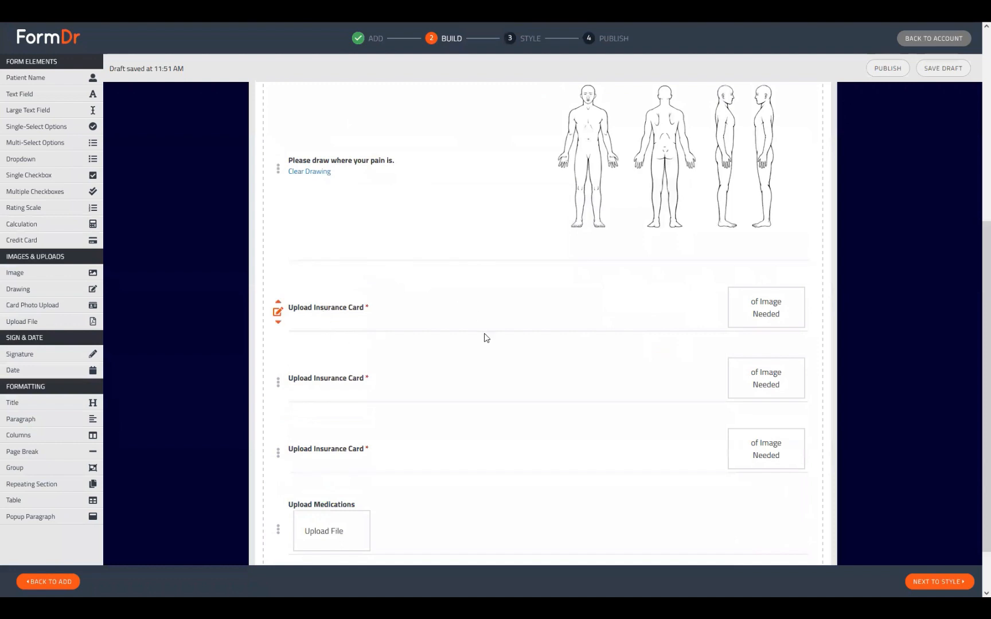
- Check the Upload Medications field's settings, including its Name, and close them without changes
scroll(484, 338, "up", 2)
scroll(460, 407, "down", 3)
left_click(277, 469)
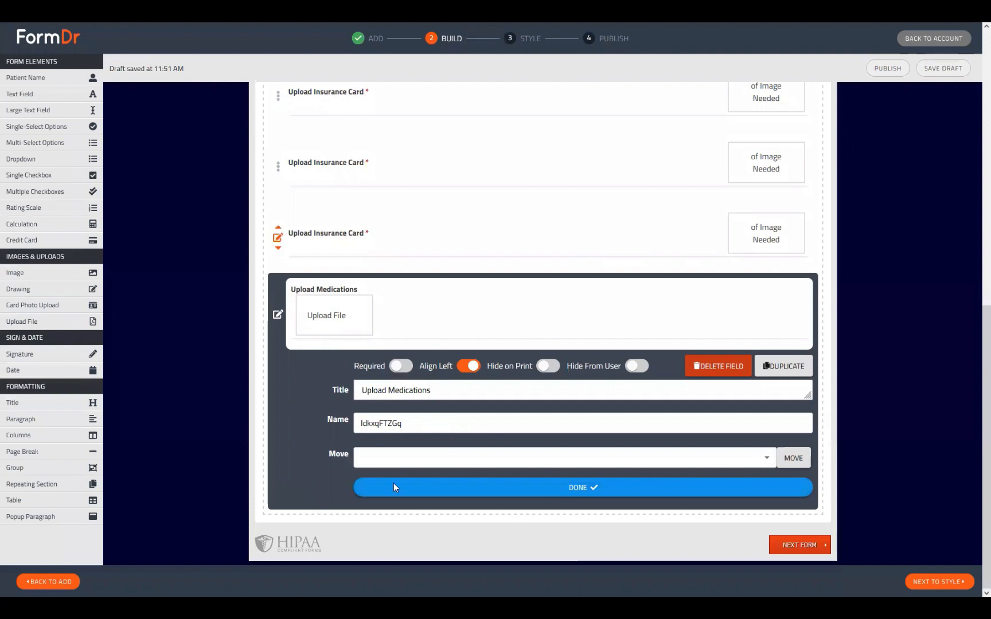
left_click(551, 491)
scroll(751, 402, "up", 15)
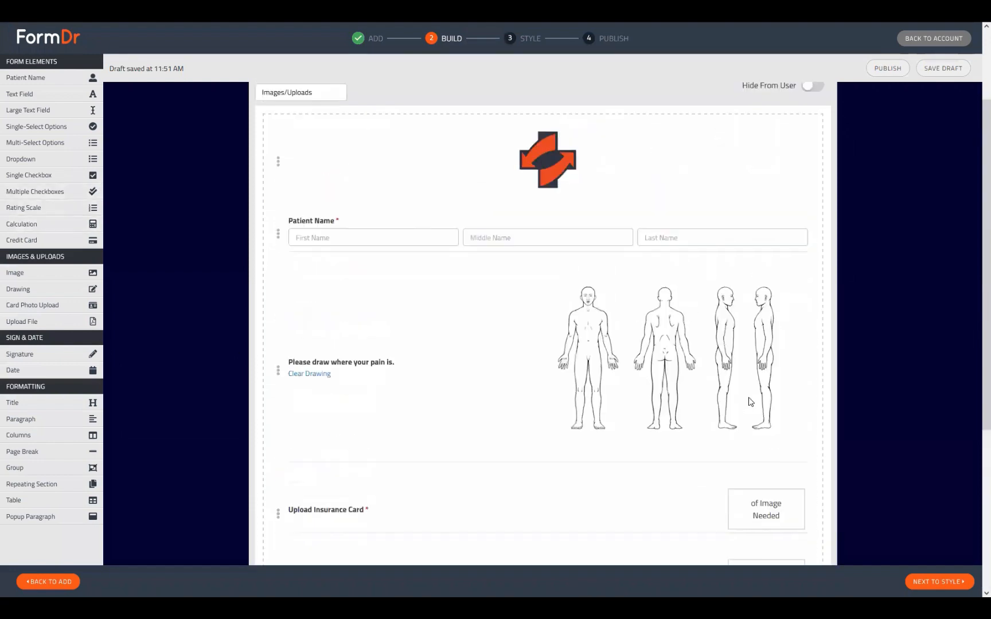
- View the Scratch form, advance the FormDr Training packet through Style, publish it, and return to the account
left_click(823, 166)
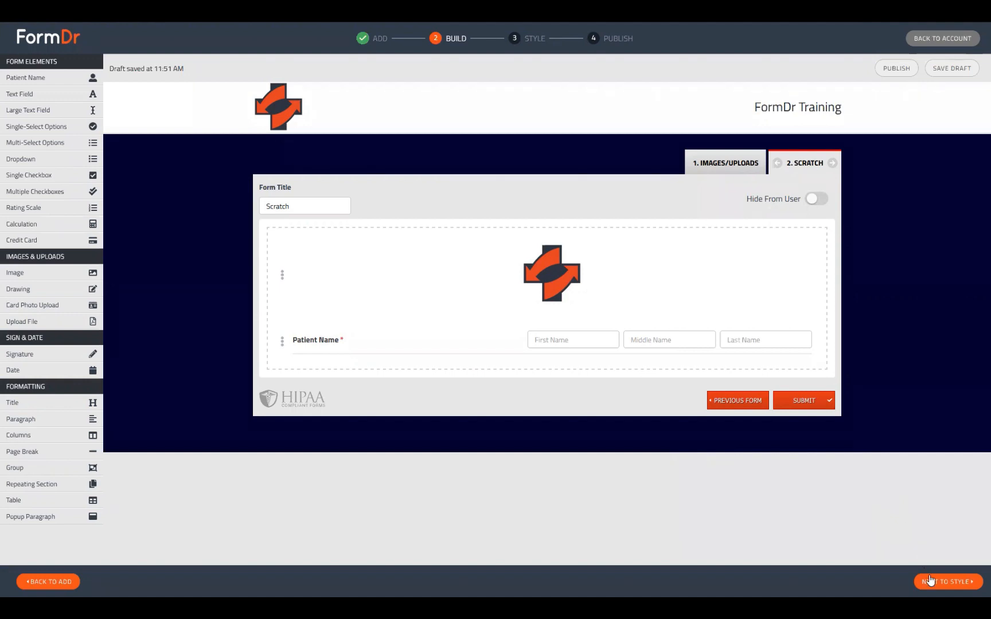
left_click(946, 582)
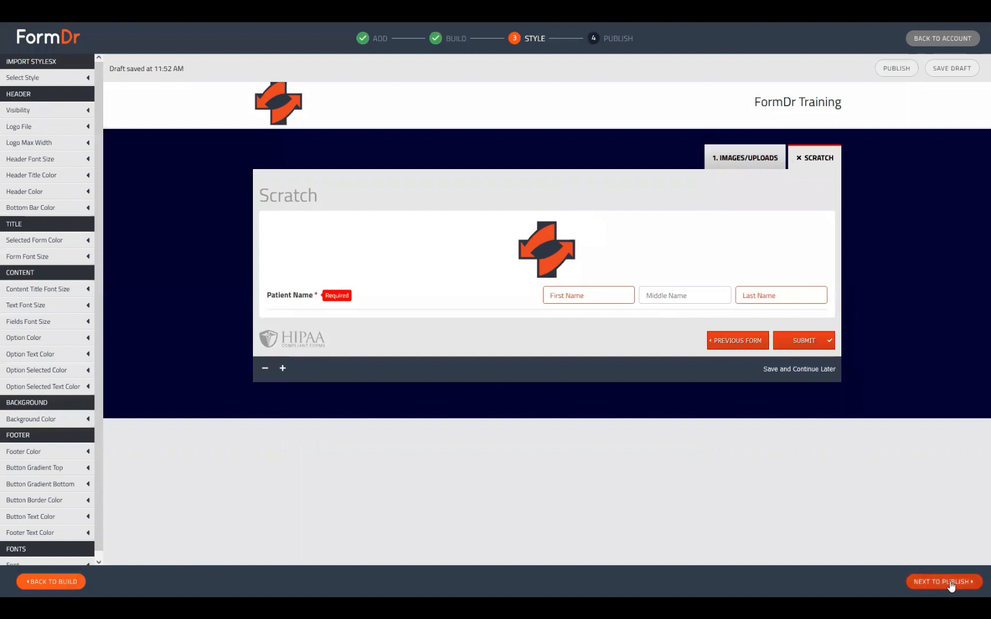
left_click(946, 583)
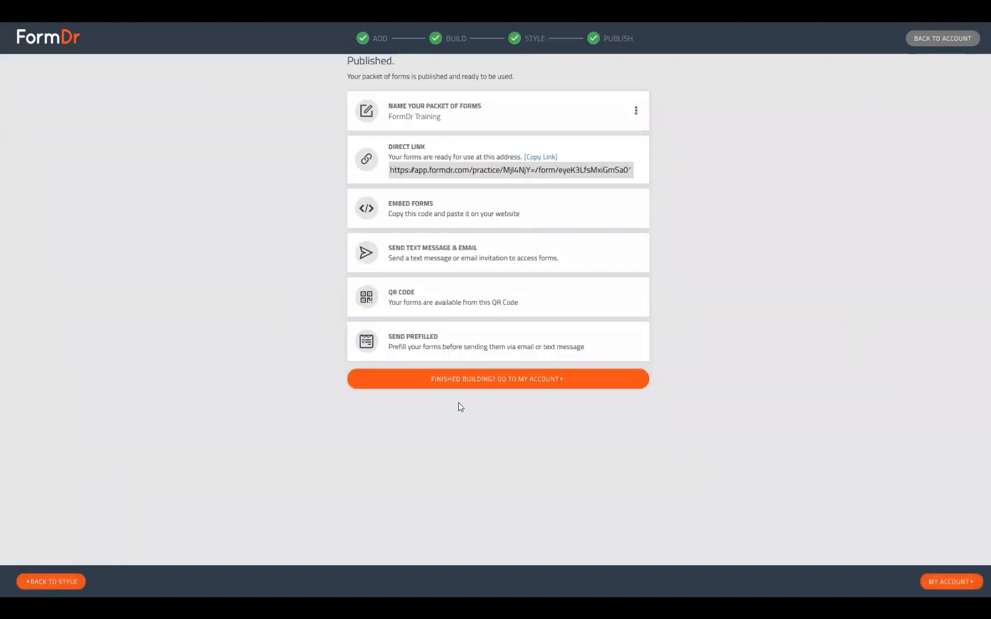
left_click(462, 383)
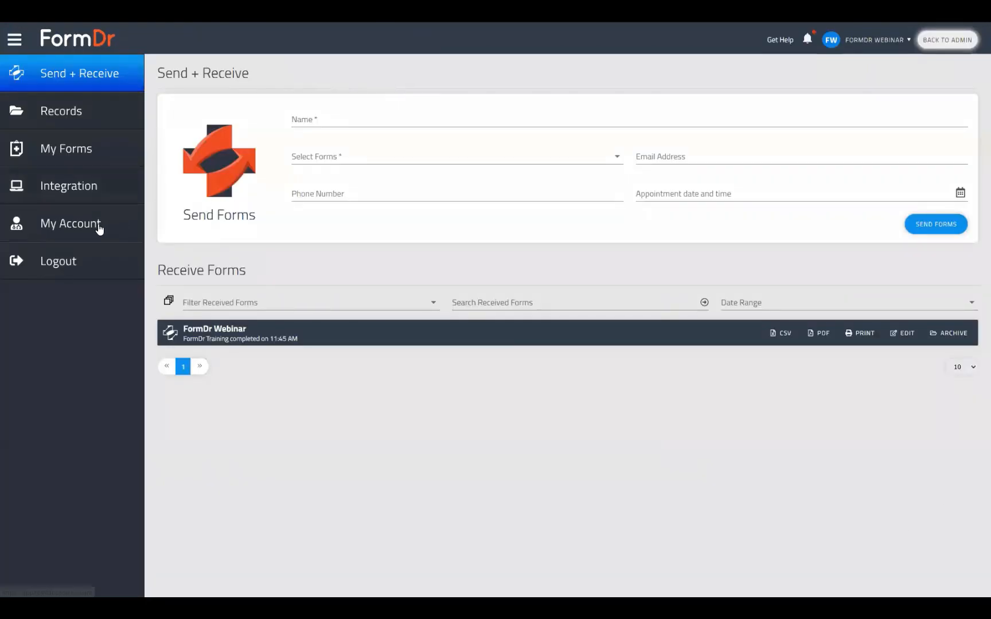
- Open the FormDr Product Guide from the account's support settings and go to the FormDr Updates category
left_click(59, 223)
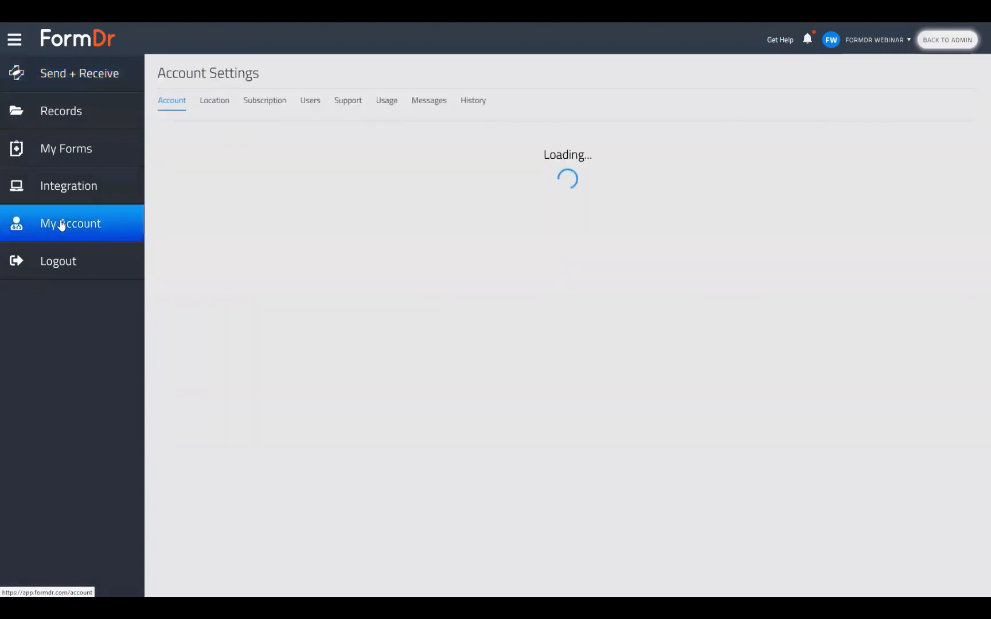
left_click(346, 102)
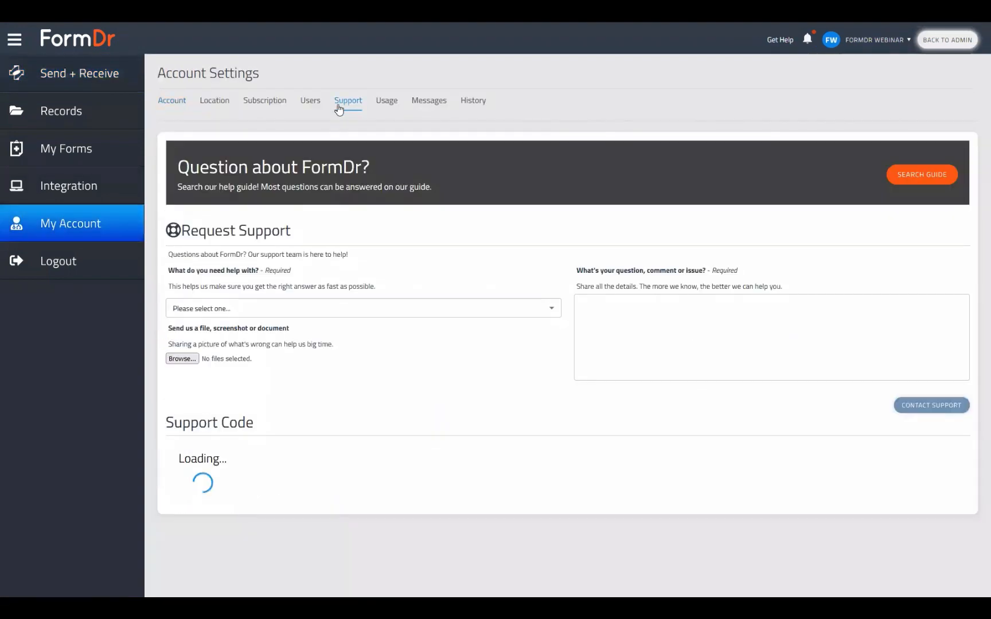
left_click(913, 176)
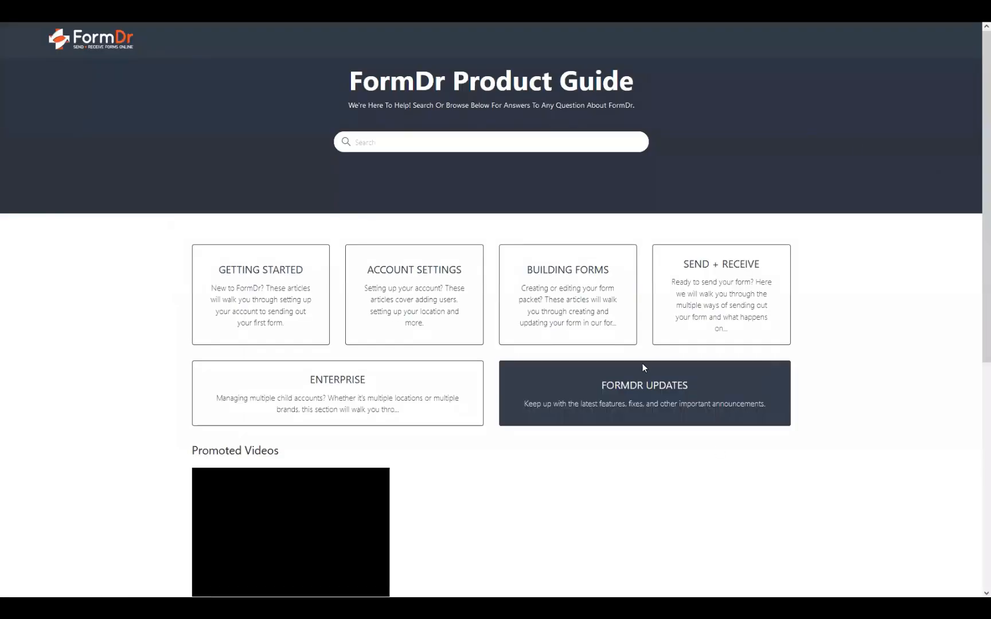
left_click(636, 428)
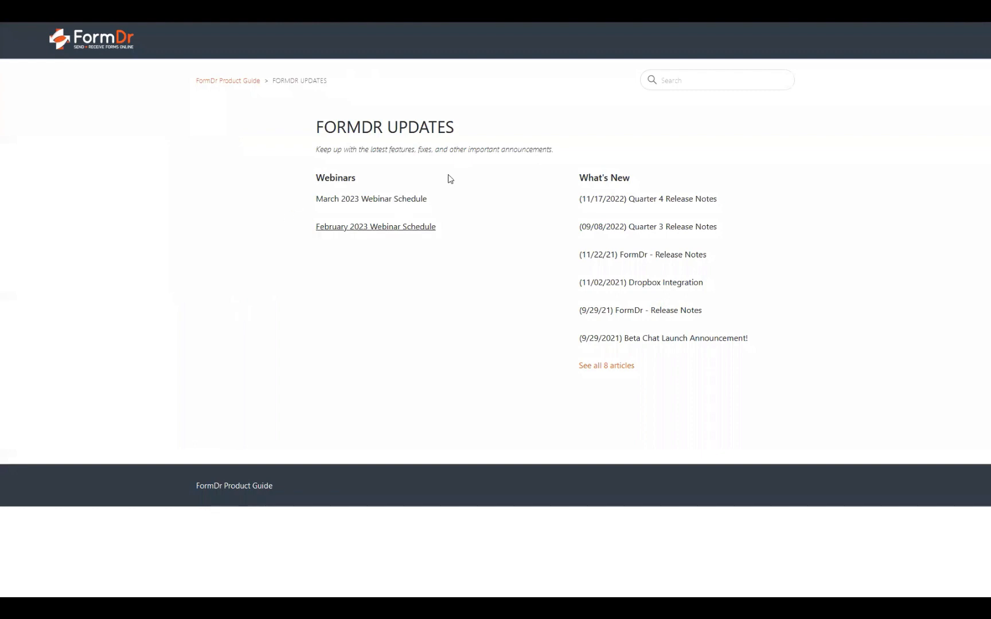
- Review the March 2023 Webinar Schedule's onboarding, beginner and advanced sessions, and open the posted March 7 Open Text Widgets session
left_click(360, 204)
scroll(491, 314, "down", 3)
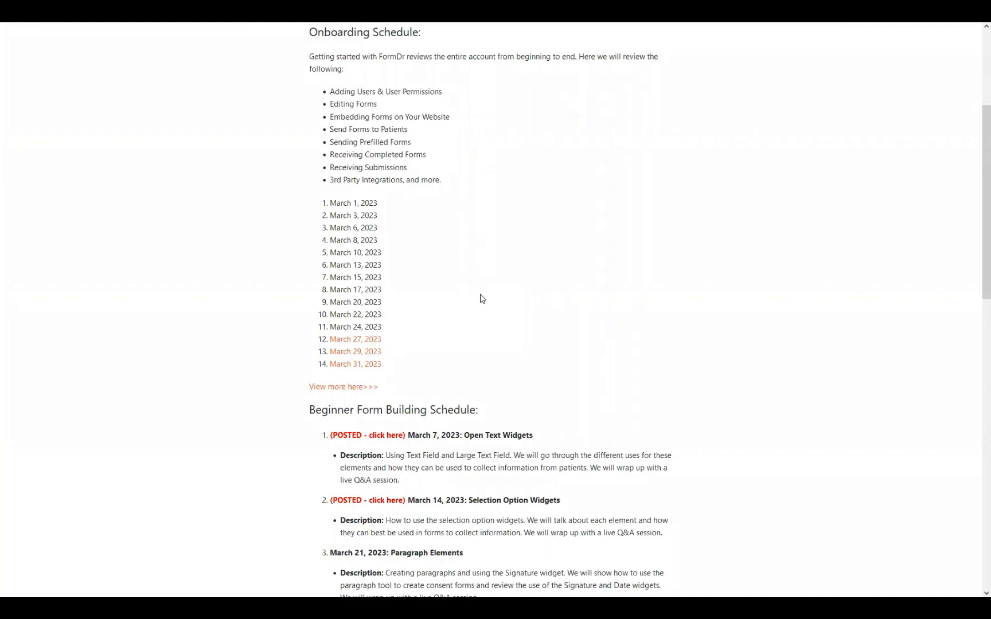
scroll(555, 331, "down", 5)
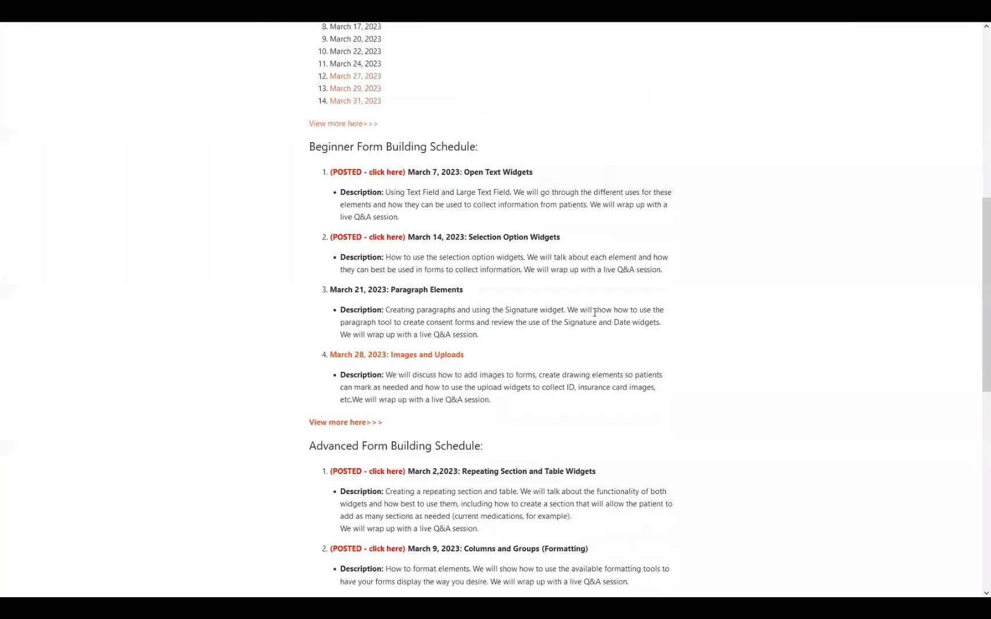
scroll(597, 309, "down", 1)
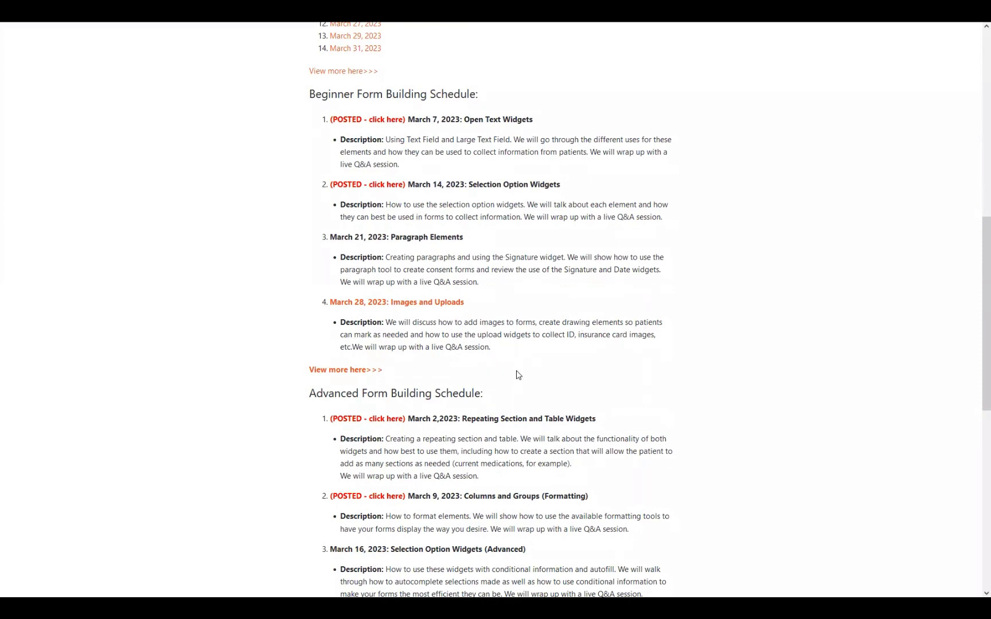
scroll(520, 375, "down", 5)
scroll(520, 315, "up", 5)
scroll(477, 262, "up", 1)
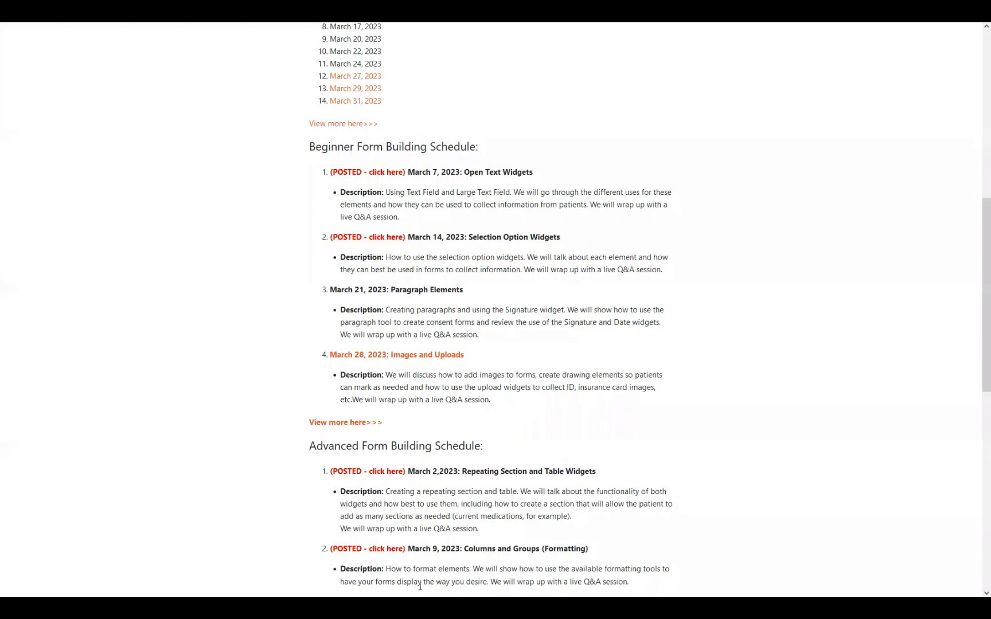
left_click(380, 174)
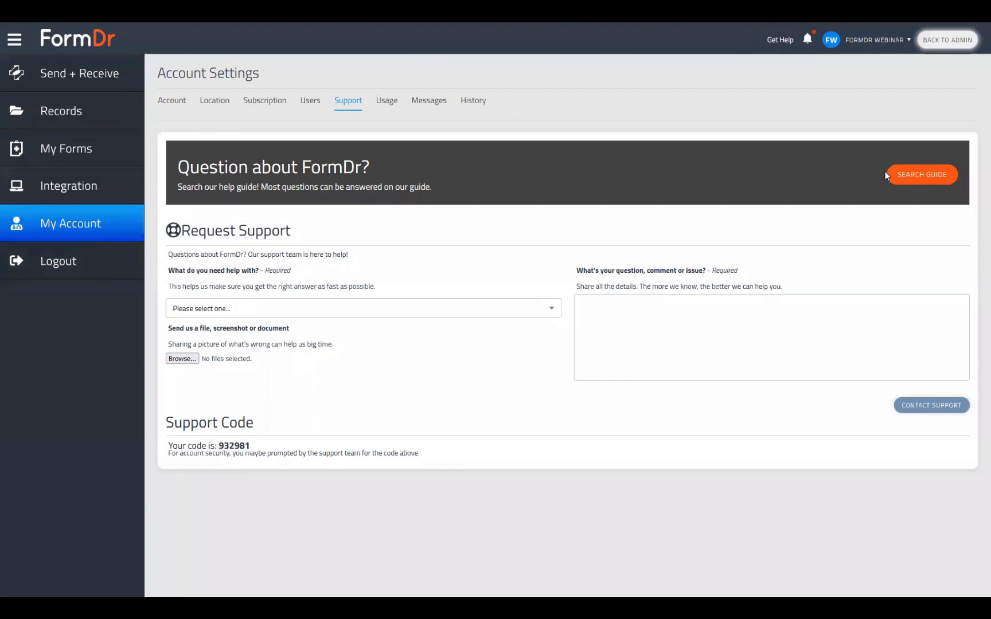
- Reopen the Product Guide's FormDr Updates from account support and read through the February 2023 Webinar Schedule
left_click(903, 177)
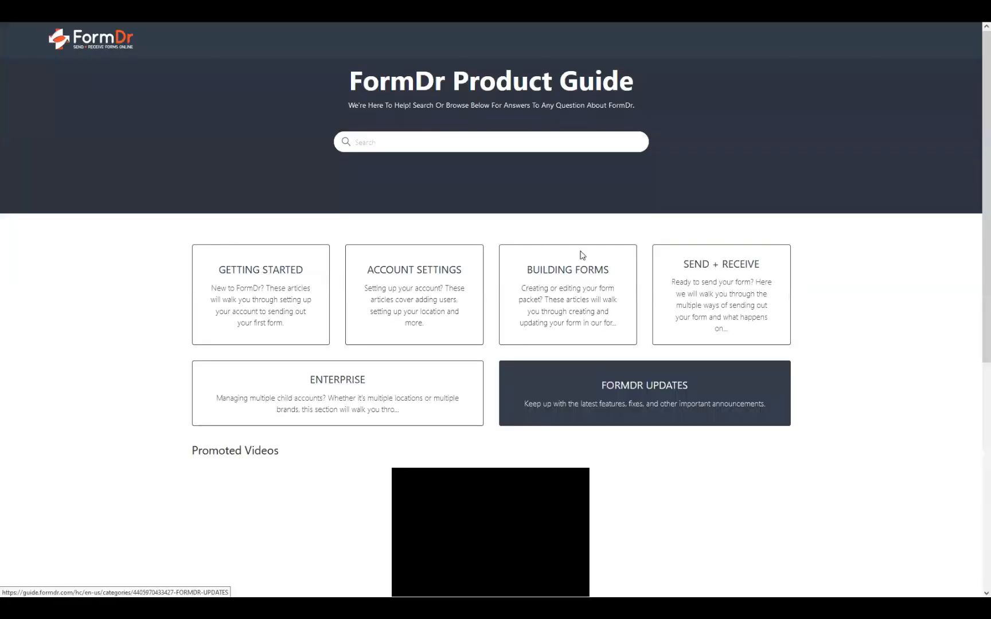
left_click(680, 404)
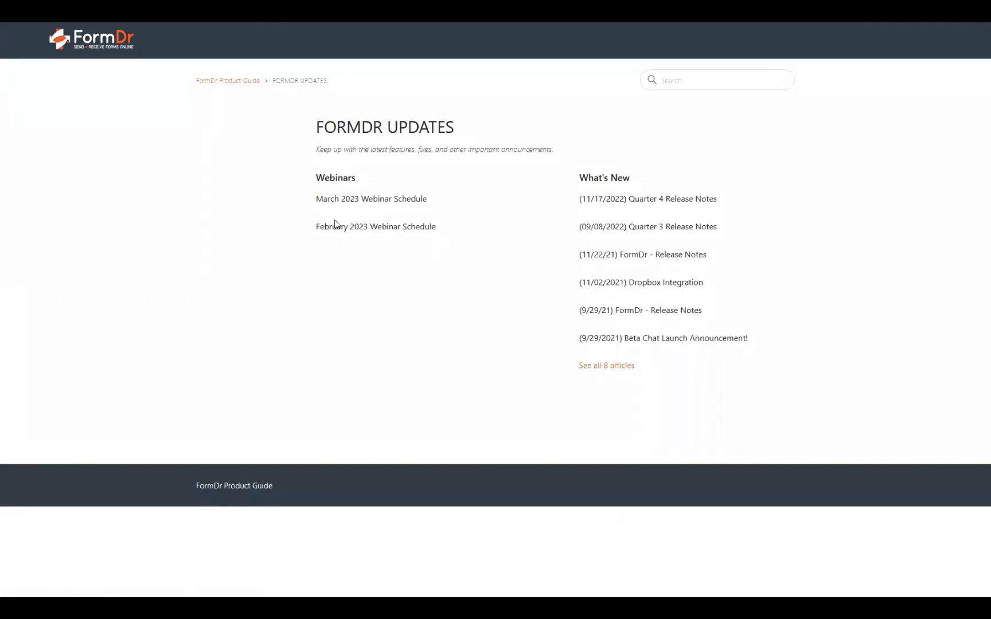
left_click(396, 228)
scroll(427, 438, "down", 3)
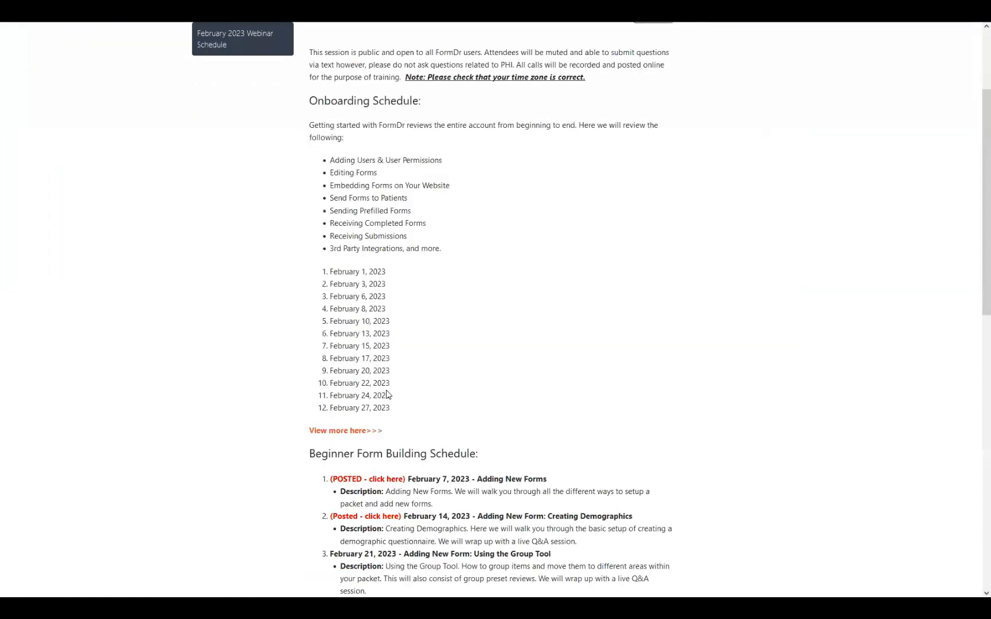
scroll(402, 430, "down", 10)
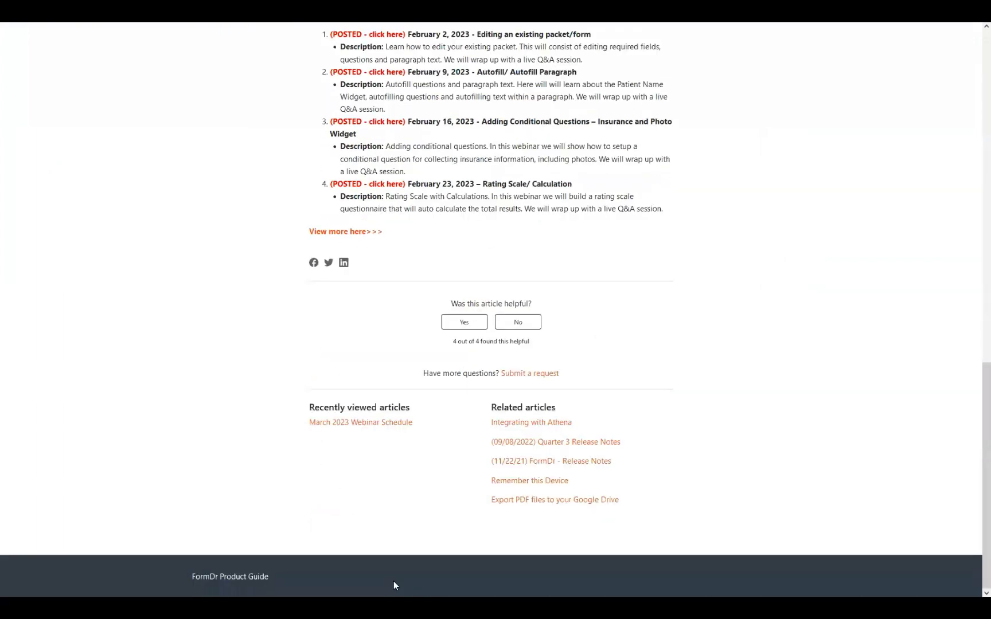